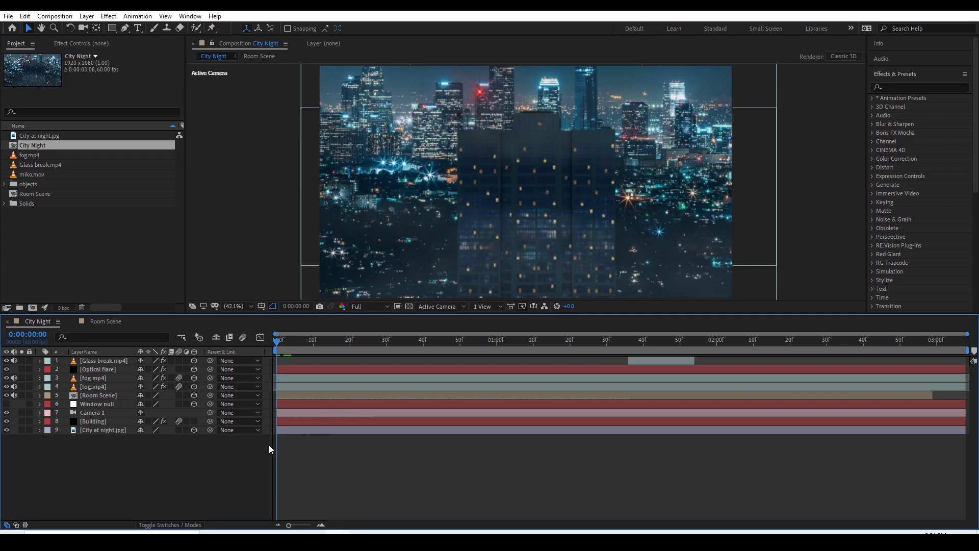
pyautogui.rightClick(250, 459)
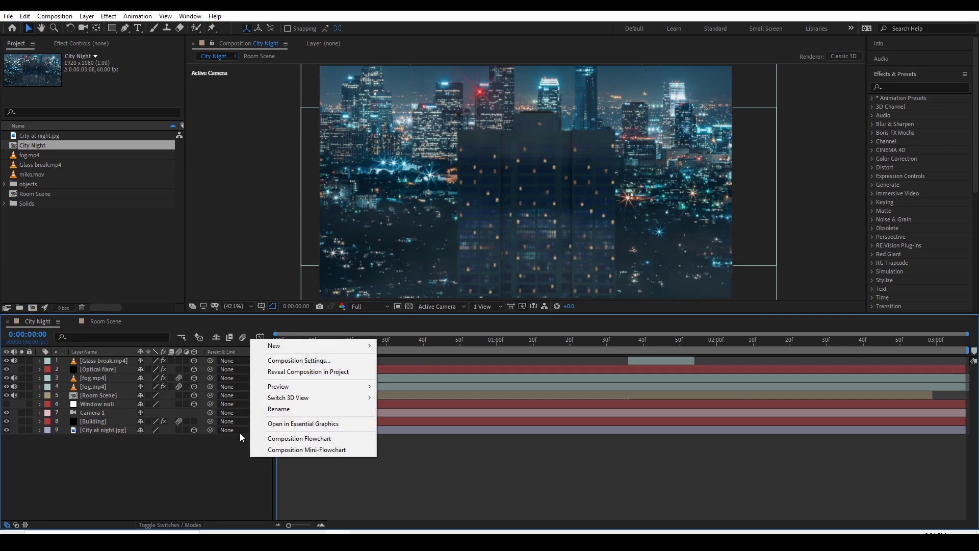
pyautogui.click(191, 465)
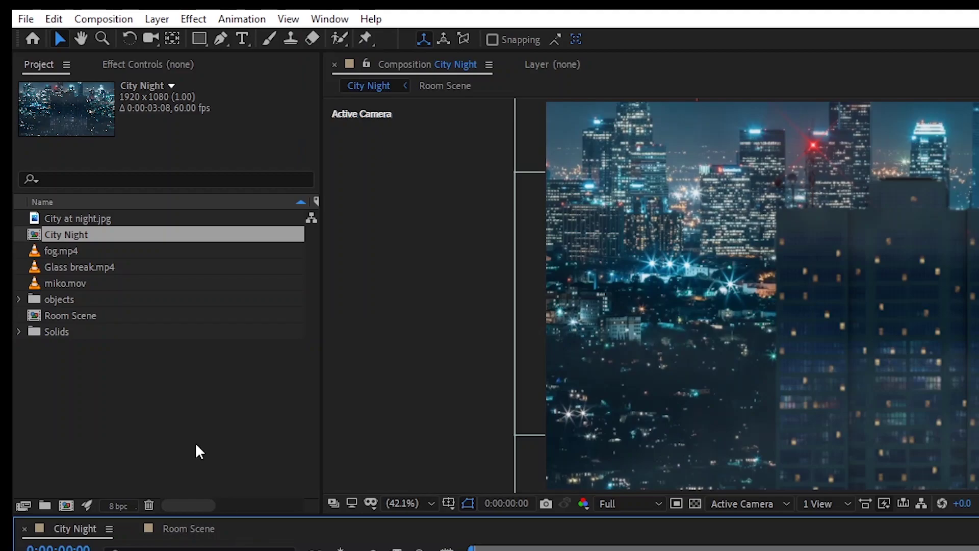
# Create a new composition named "city night" at 1920 x 1080 px, 60 frames per second and 10 seconds long.
pyautogui.click(122, 20)
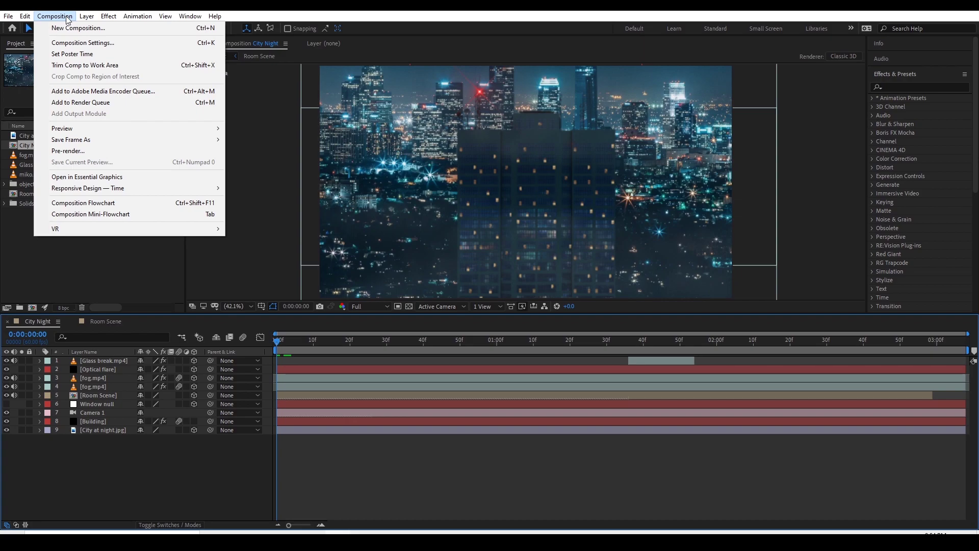
pyautogui.click(78, 28)
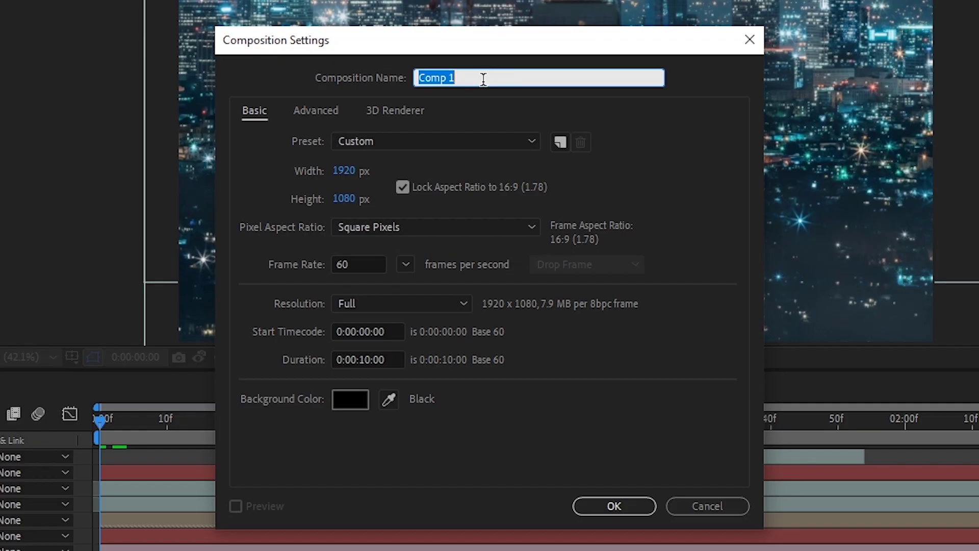
pyautogui.write('city night')
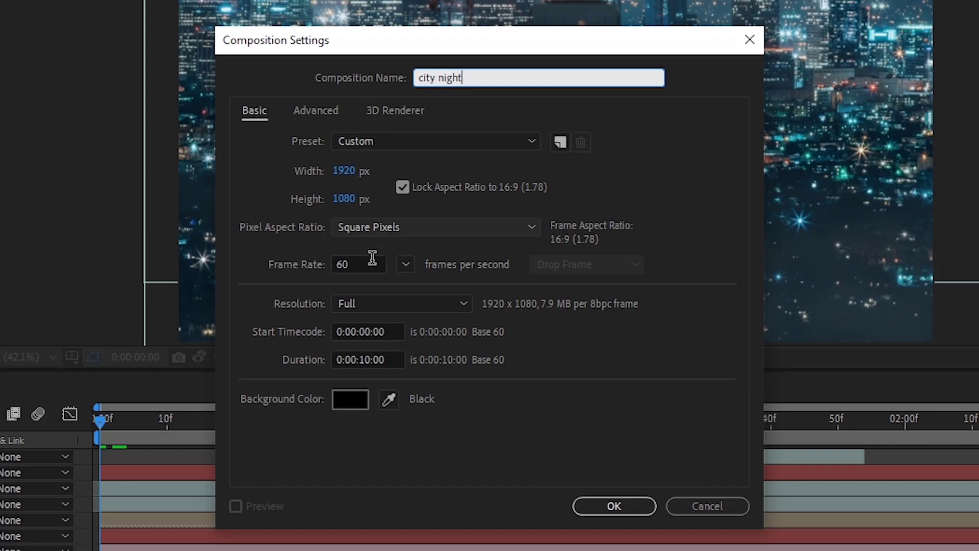
pyautogui.click(391, 333)
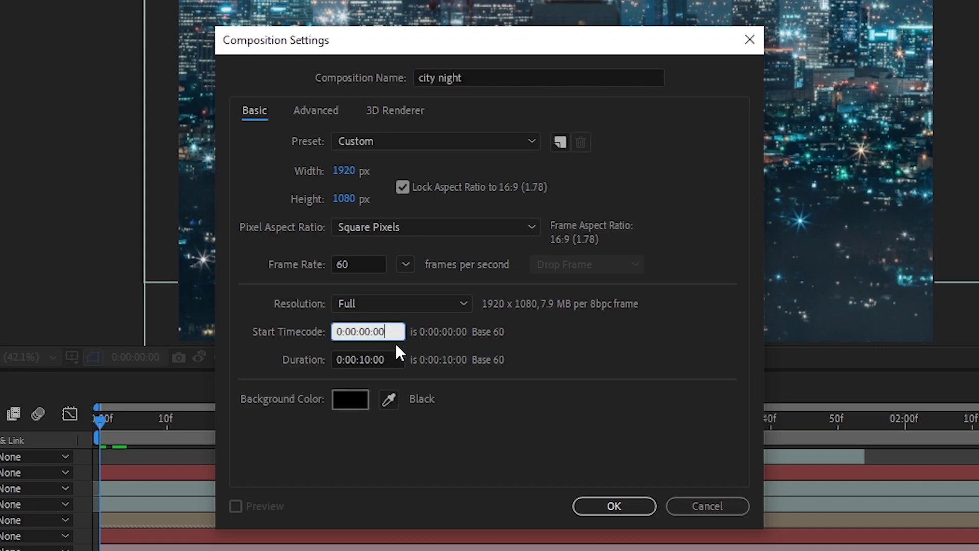
pyautogui.click(398, 359)
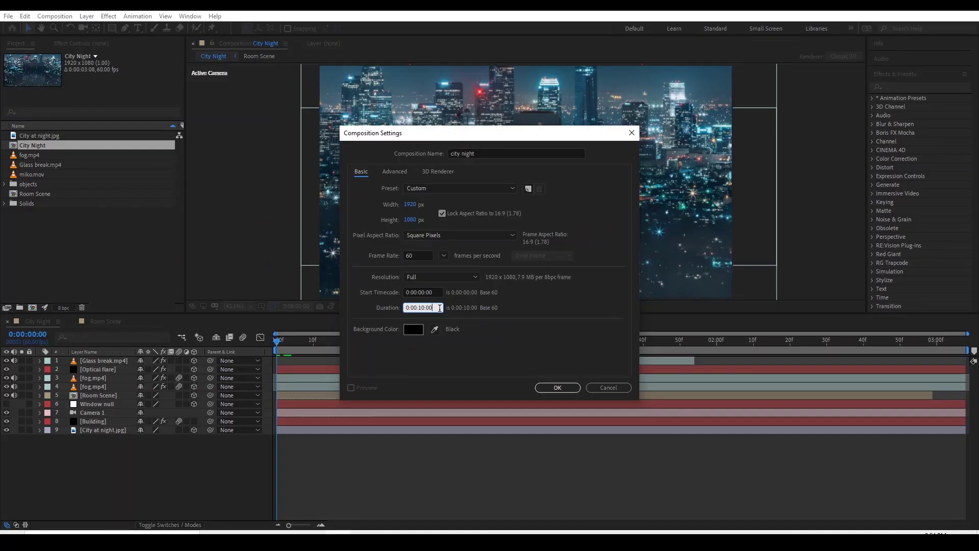
pyautogui.click(540, 388)
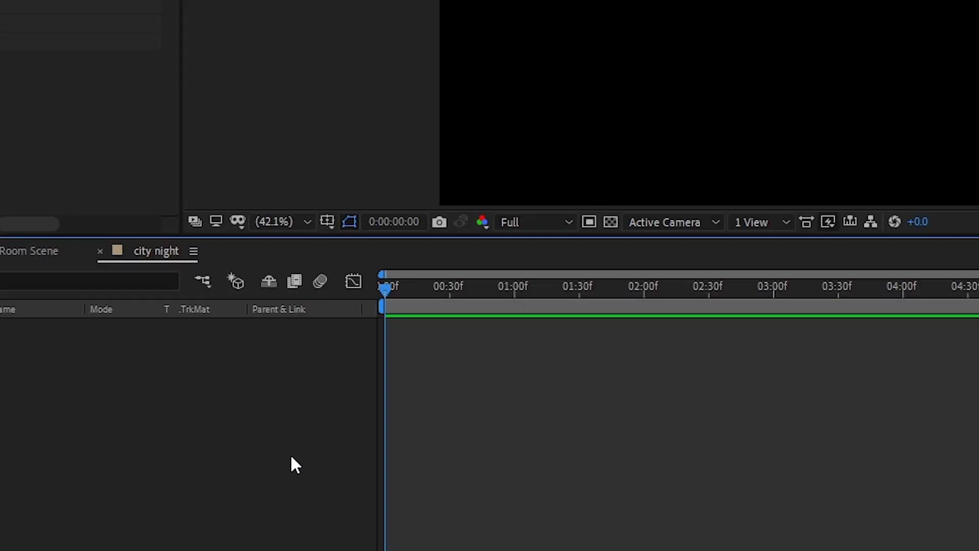
# Add a black 1920 x 1080 px solid layer named "building" to the city night composition.
pyautogui.rightClick(244, 432)
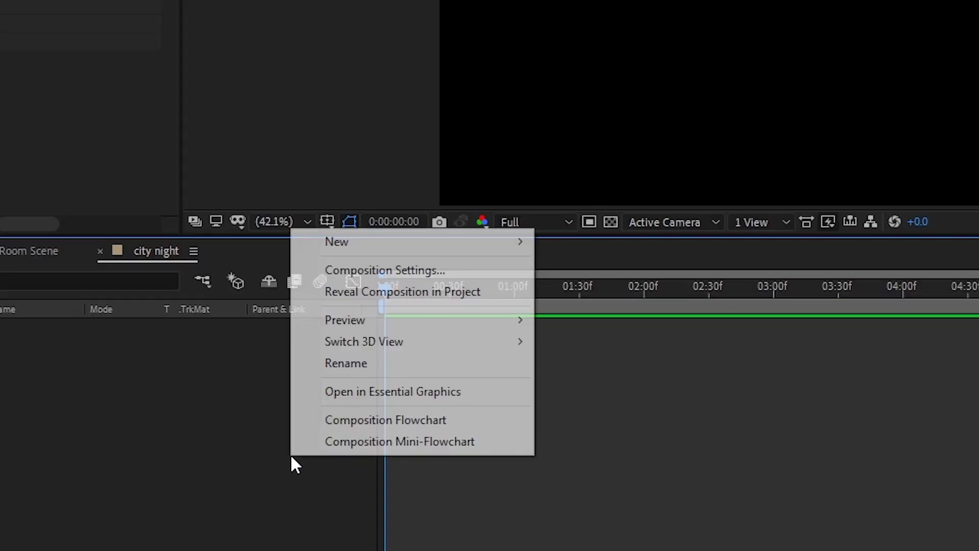
pyautogui.moveTo(369, 241)
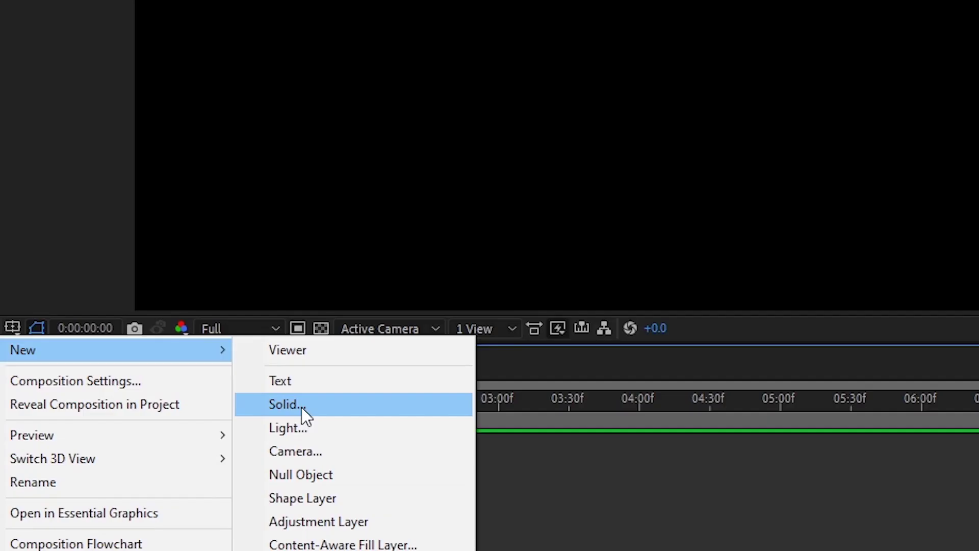
pyautogui.click(587, 292)
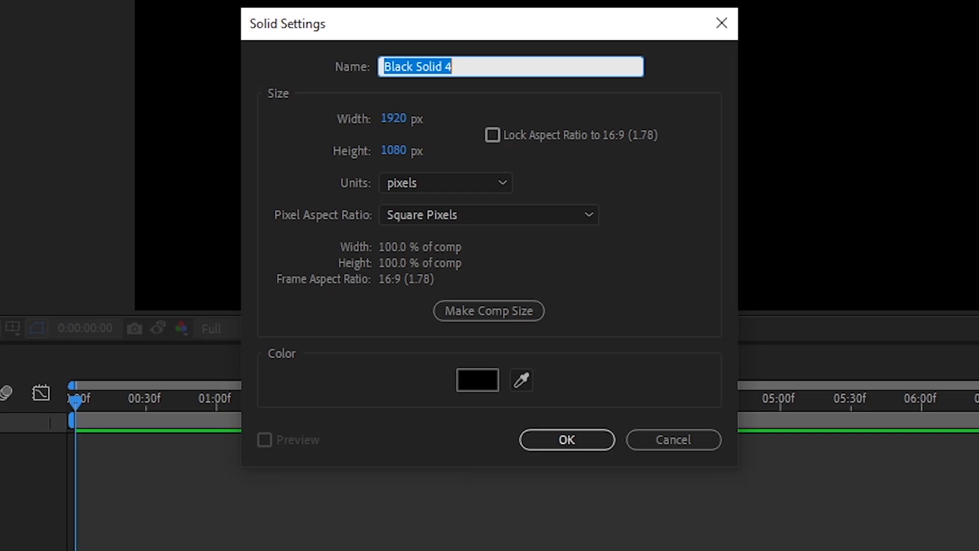
pyautogui.write('building')
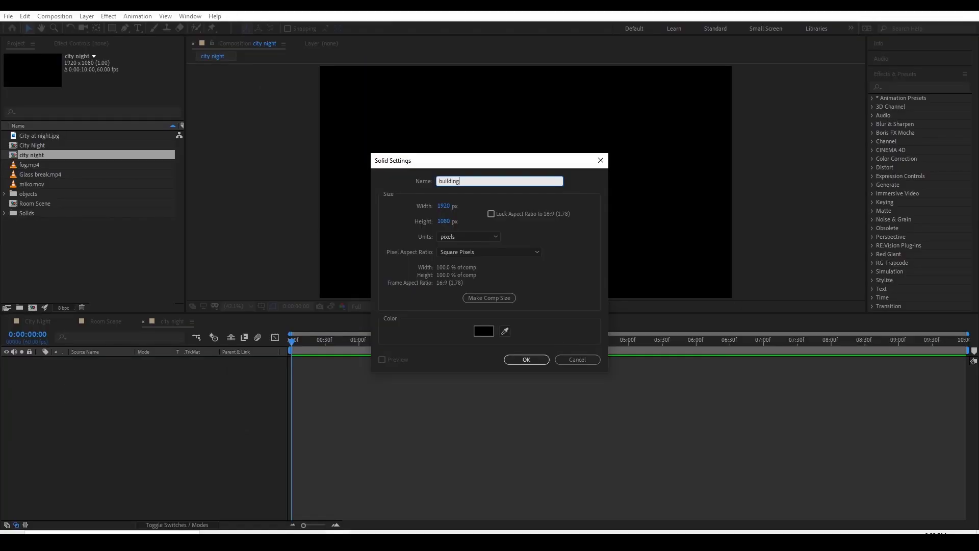
pyautogui.press('Return')
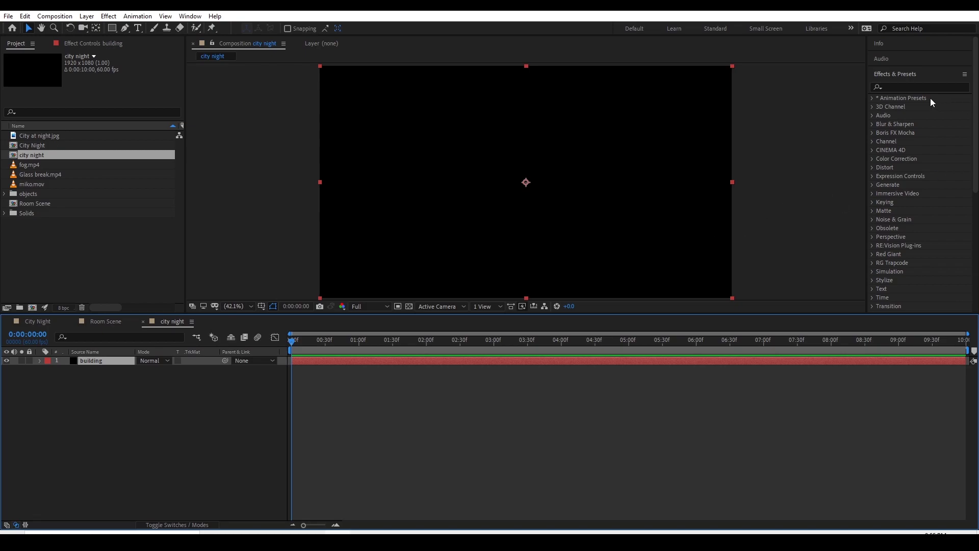
# Find the Element effect and apply it to the building layer.
pyautogui.click(909, 87)
pyautogui.write('eleme')
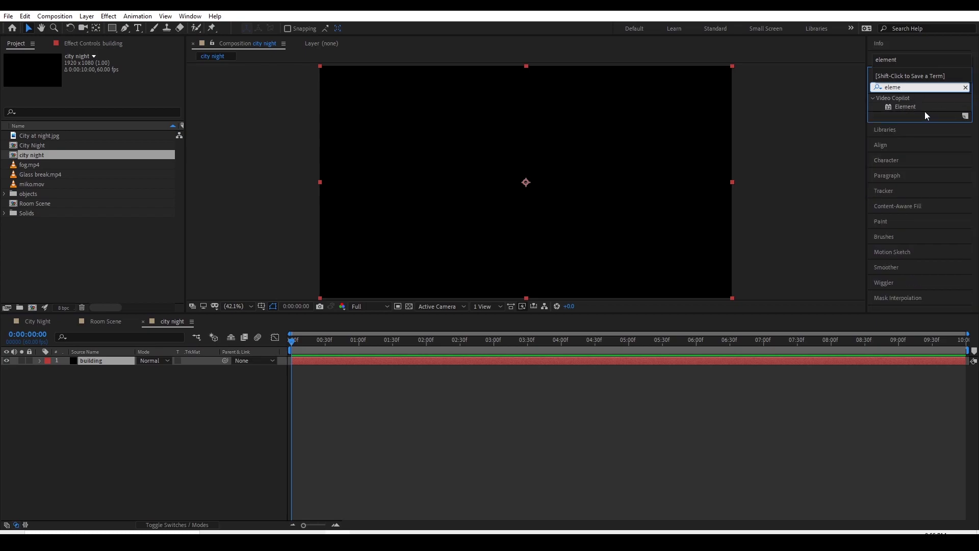
pyautogui.moveTo(907, 106); pyautogui.dragTo(481, 362)
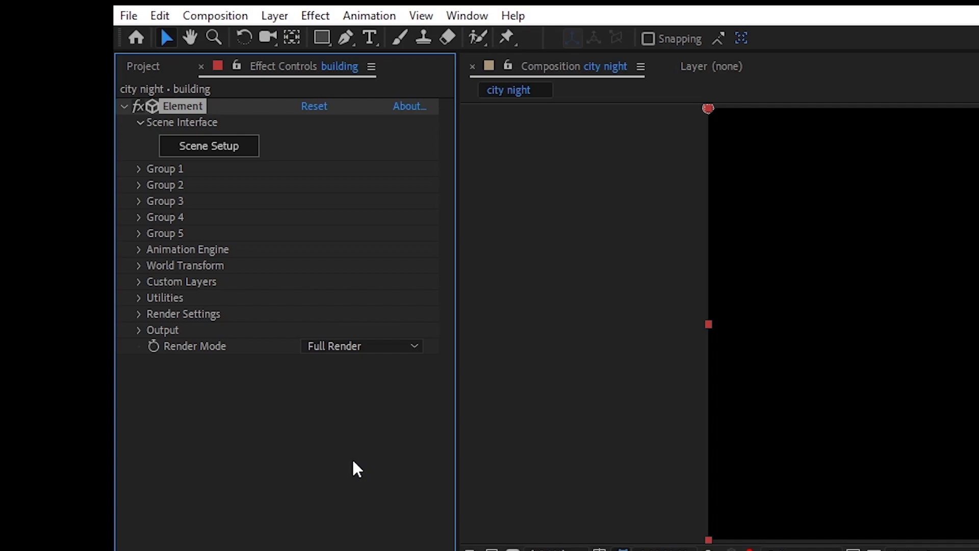
# Show the building layer's effect controls and open the Element effect's Scene Setup.
pyautogui.click(352, 462)
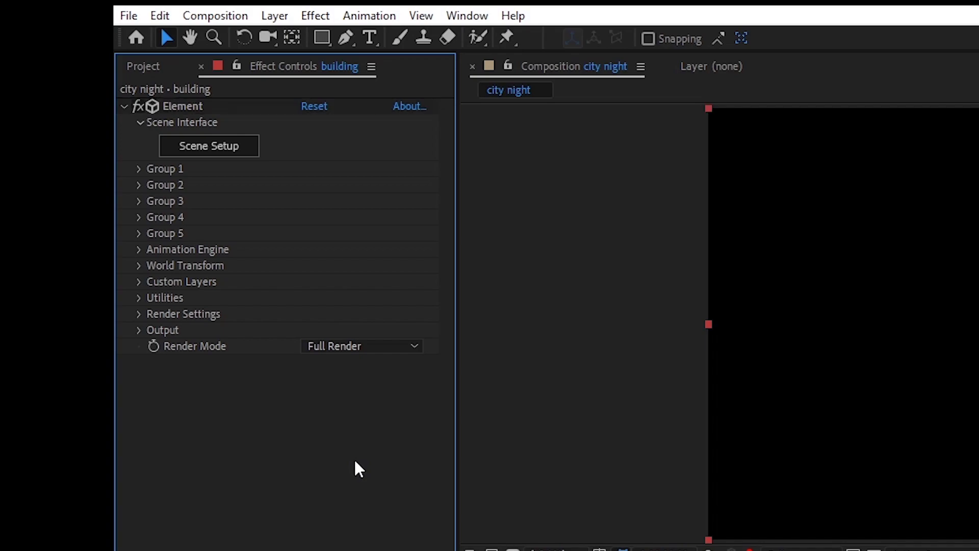
pyautogui.click(145, 65)
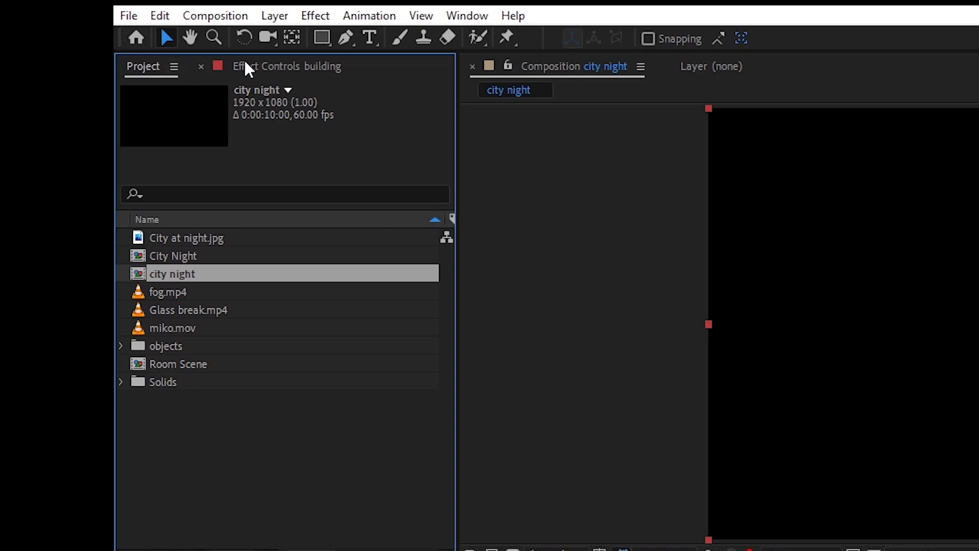
pyautogui.click(279, 70)
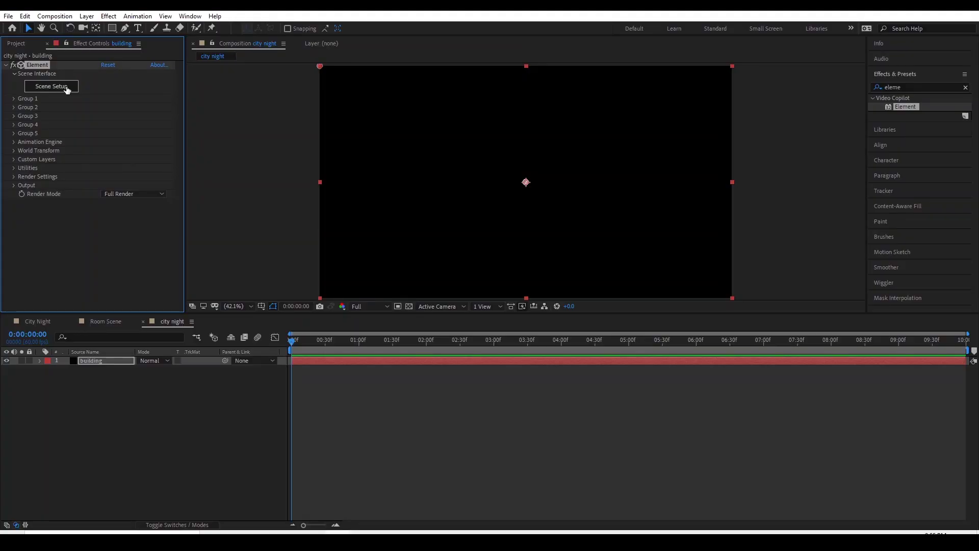
pyautogui.click(239, 150)
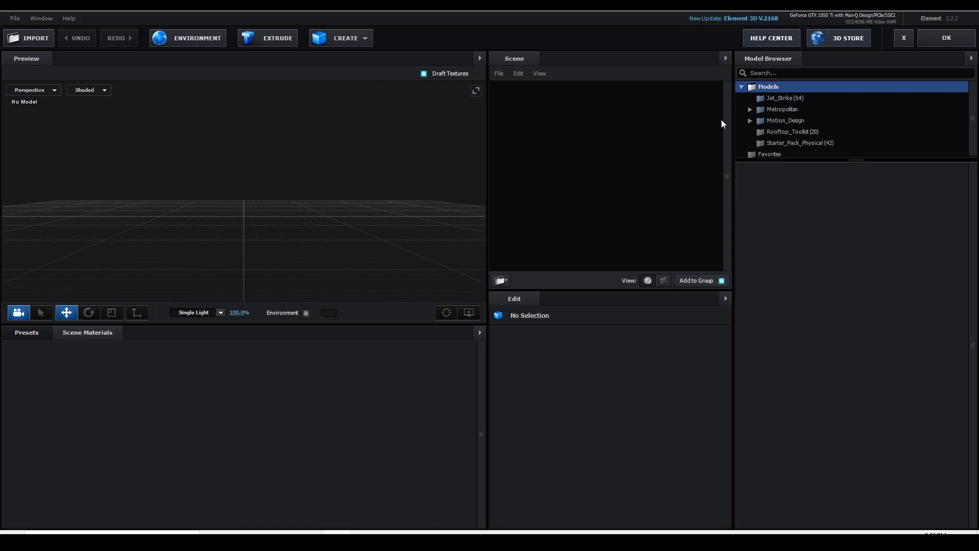
# Browse the model folders inside the Metropolitan pack and display the models of its Metropolitan subfolder.
pyautogui.click(753, 110)
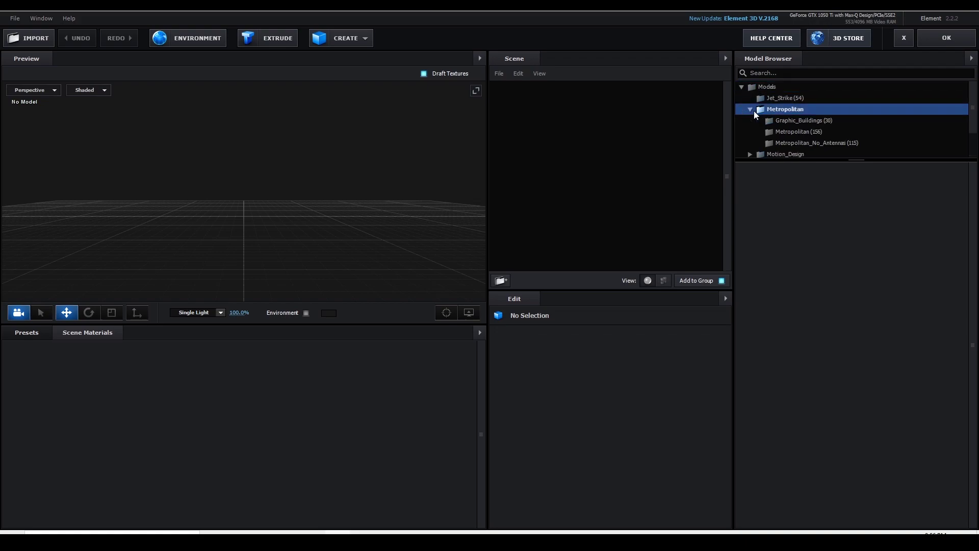
pyautogui.click(797, 122)
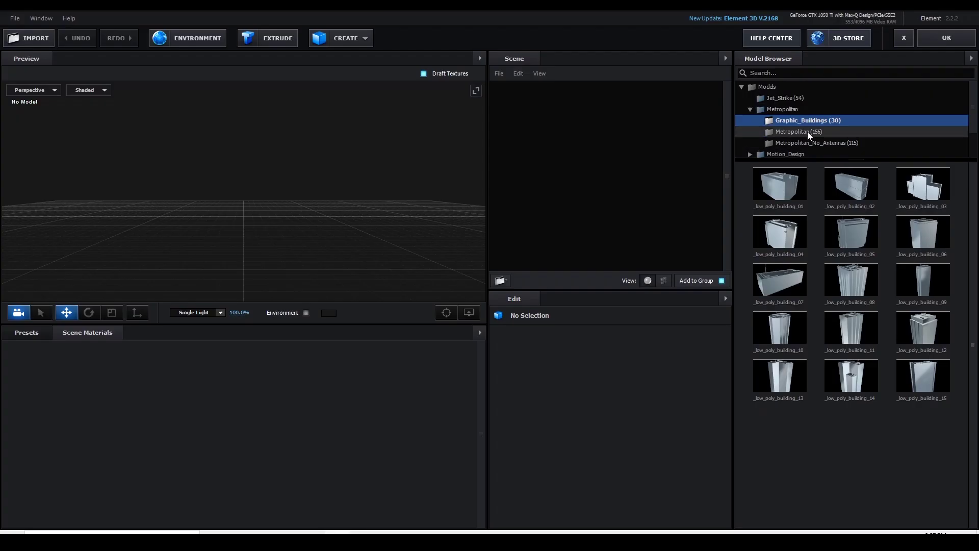
pyautogui.click(807, 132)
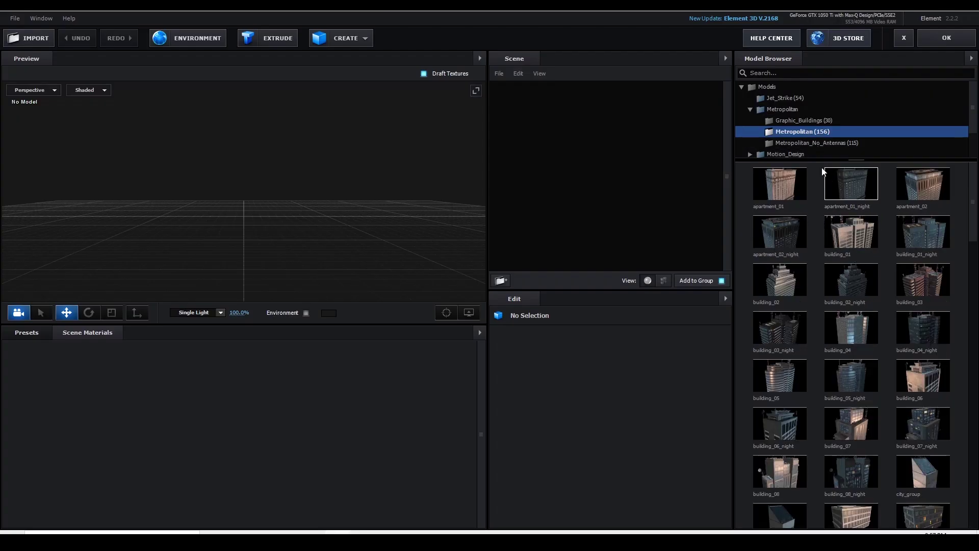
pyautogui.click(804, 145)
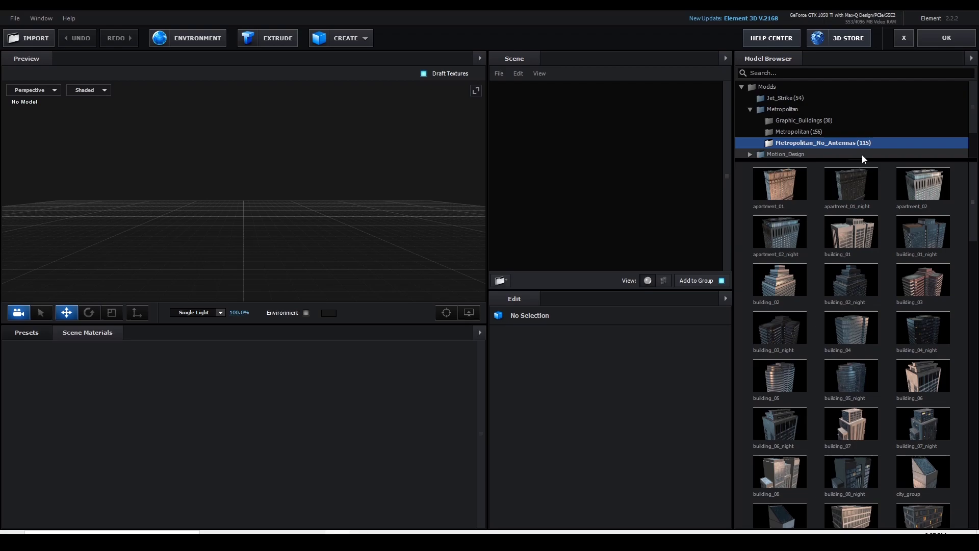
pyautogui.click(827, 131)
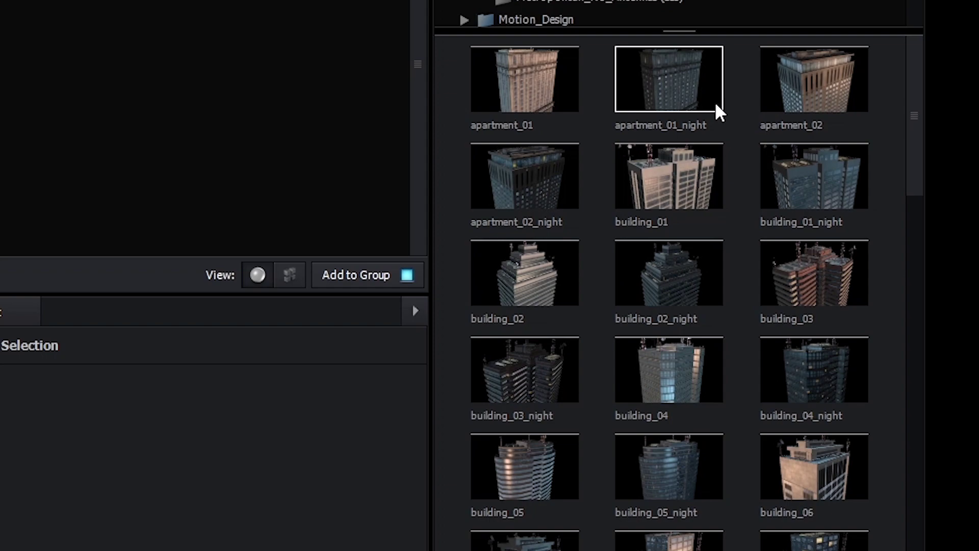
pyautogui.click(785, 198)
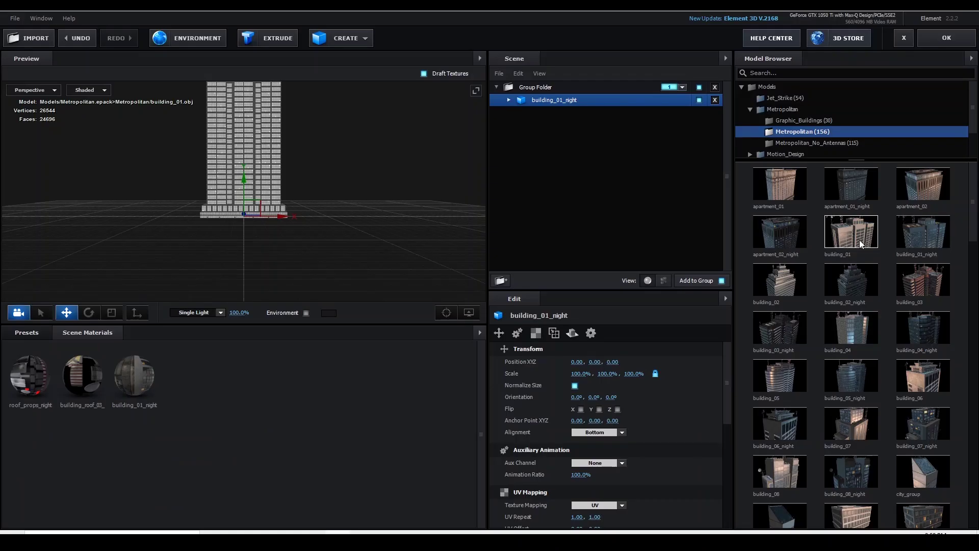
pyautogui.click(859, 240)
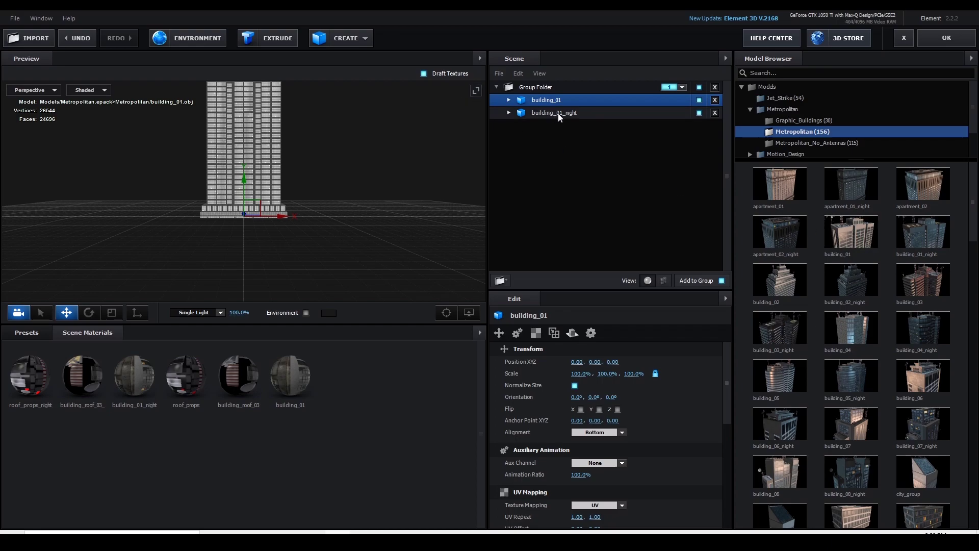
pyautogui.click(715, 113)
pyautogui.click(714, 100)
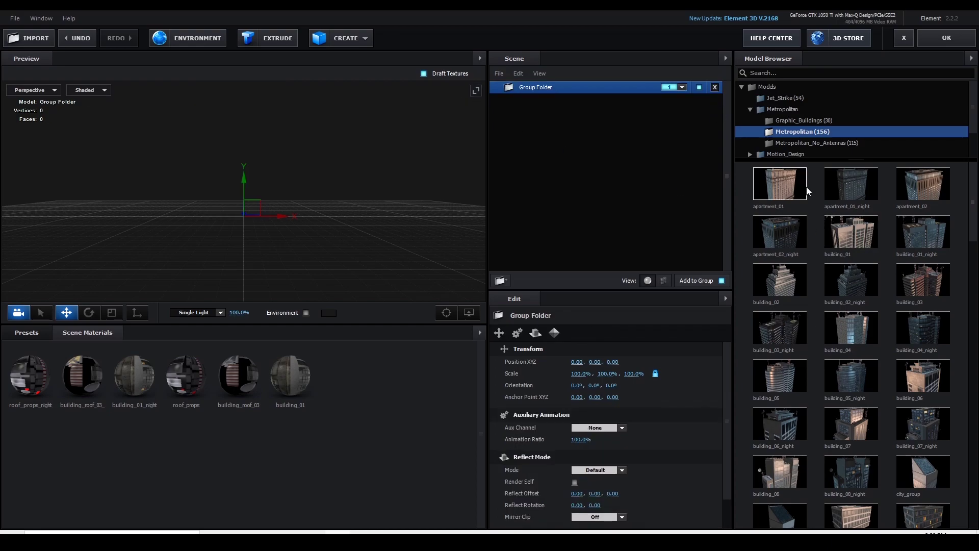
# Add the building_01_night model to the scene's group folder and view it from a raised angle.
pyautogui.click(938, 241)
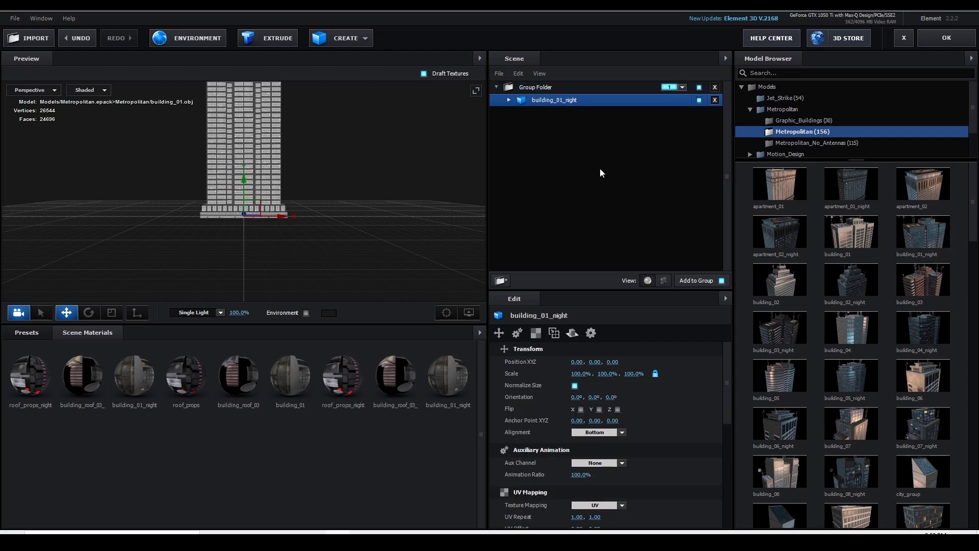
pyautogui.moveTo(259, 157); pyautogui.dragTo(231, 158)
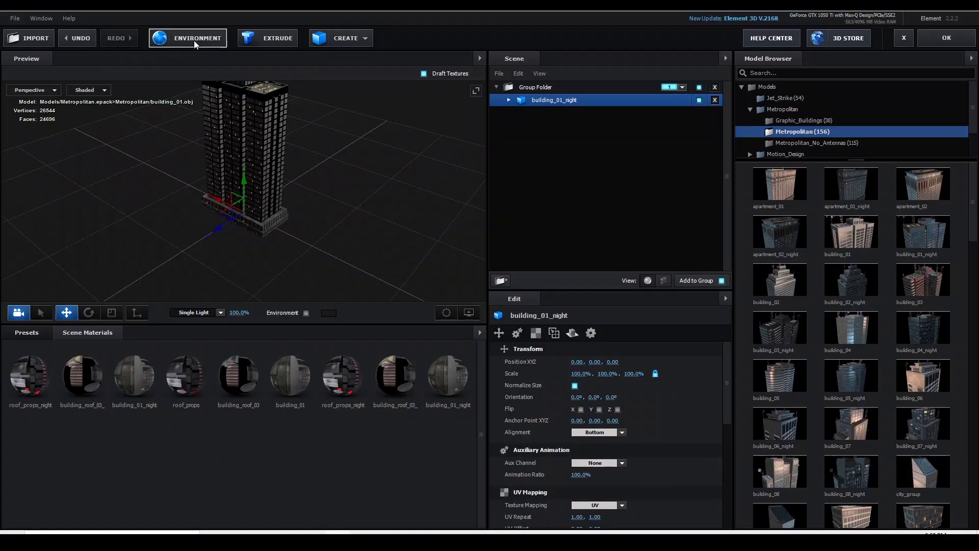
# Open the scene's environment texture for replacement and browse to the Metropolitan_Skies folder inside Materials.
pyautogui.click(433, 184)
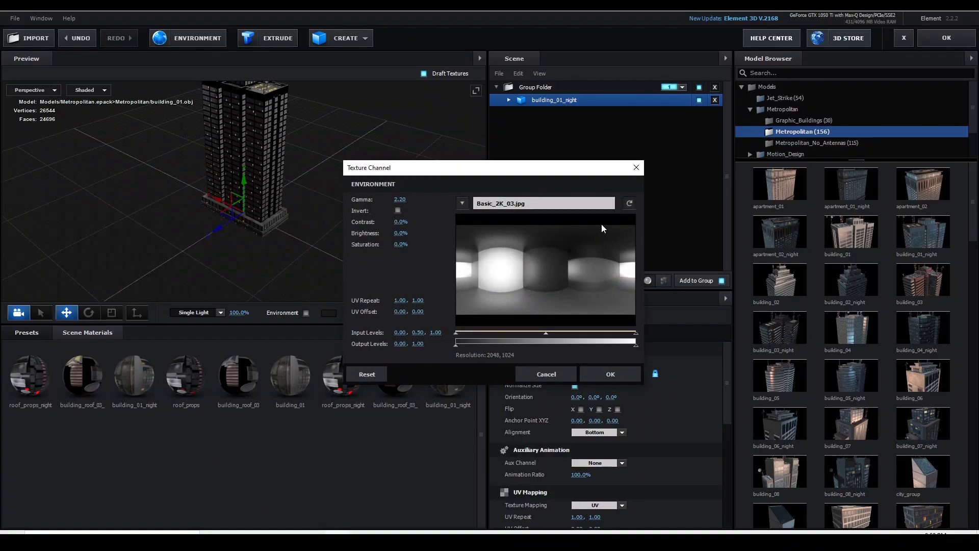
pyautogui.click(629, 207)
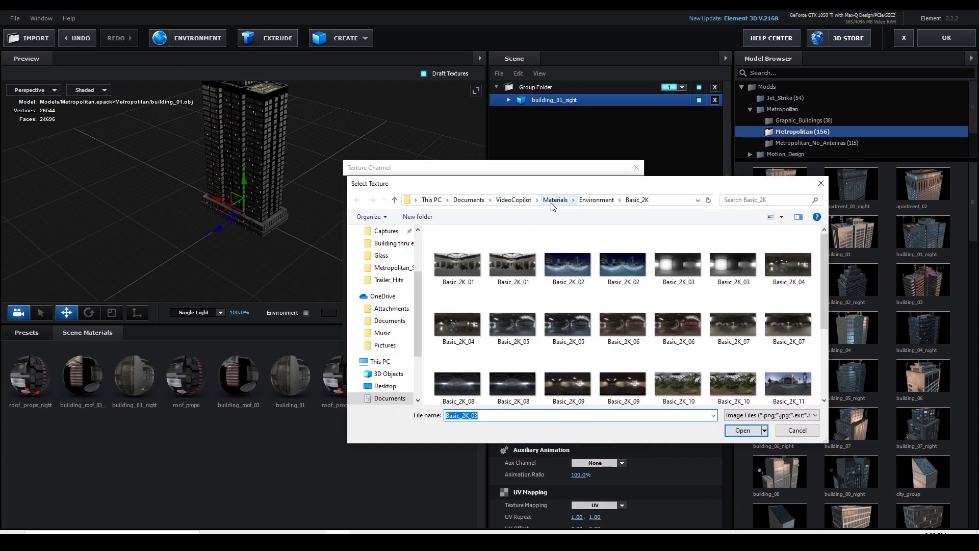
pyautogui.click(553, 203)
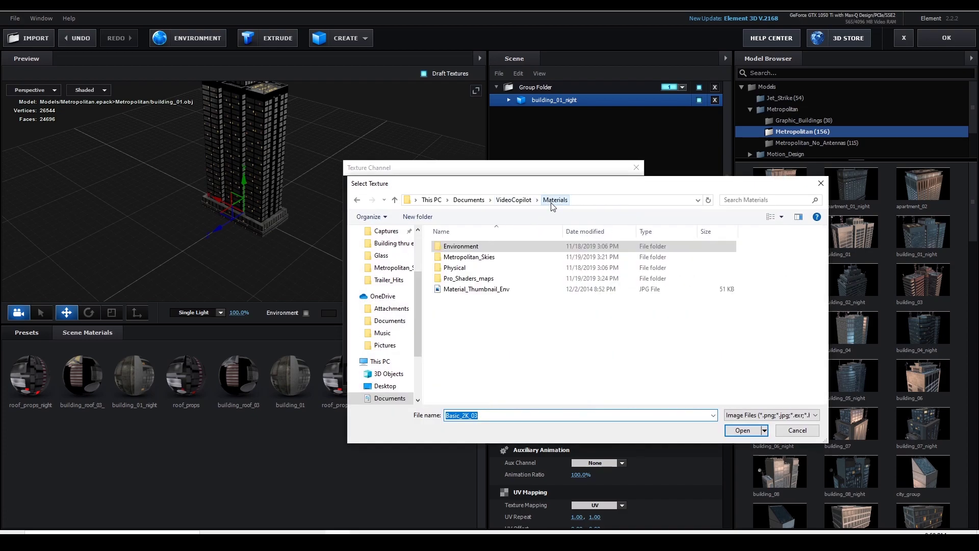
pyautogui.click(483, 258)
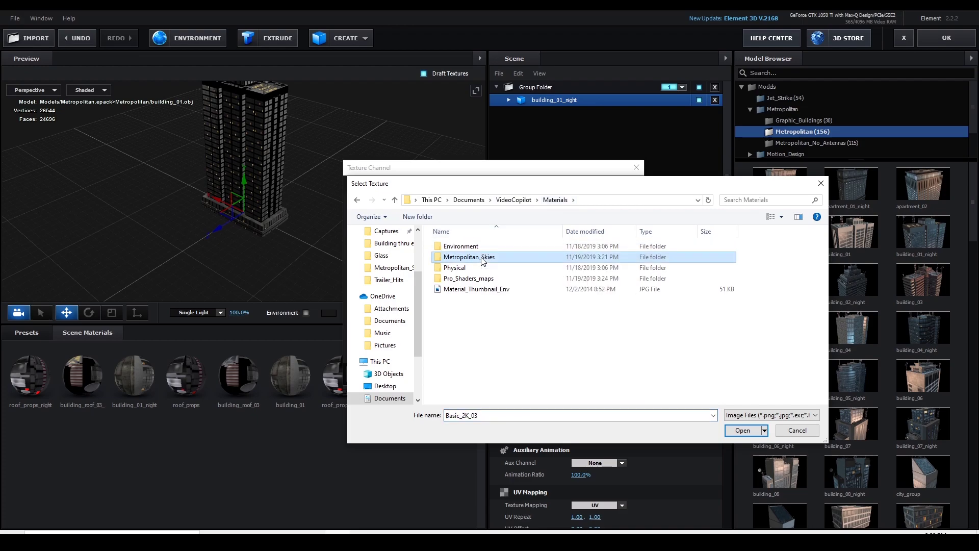
pyautogui.doubleClick(482, 259)
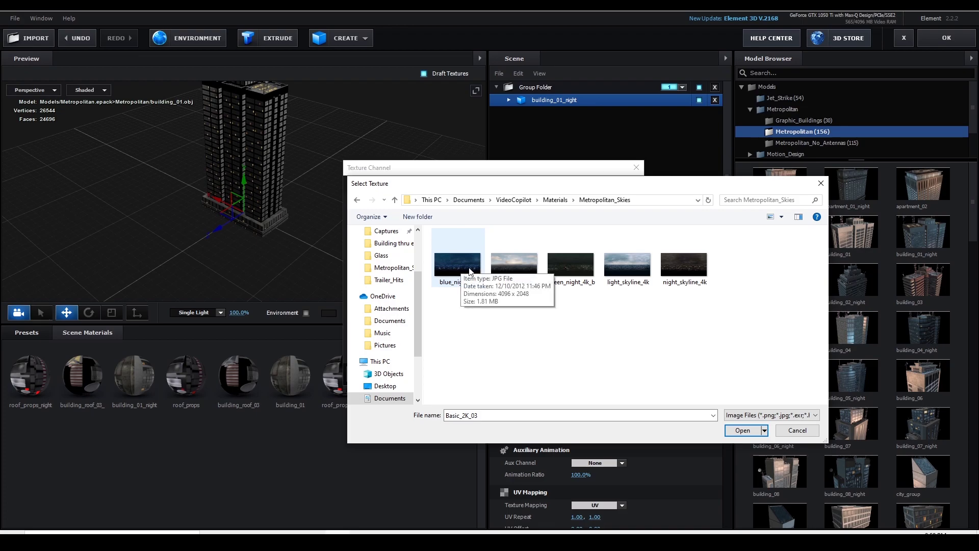
# Load blue_night_4k as the environment texture and apply it to the scene.
pyautogui.click(465, 271)
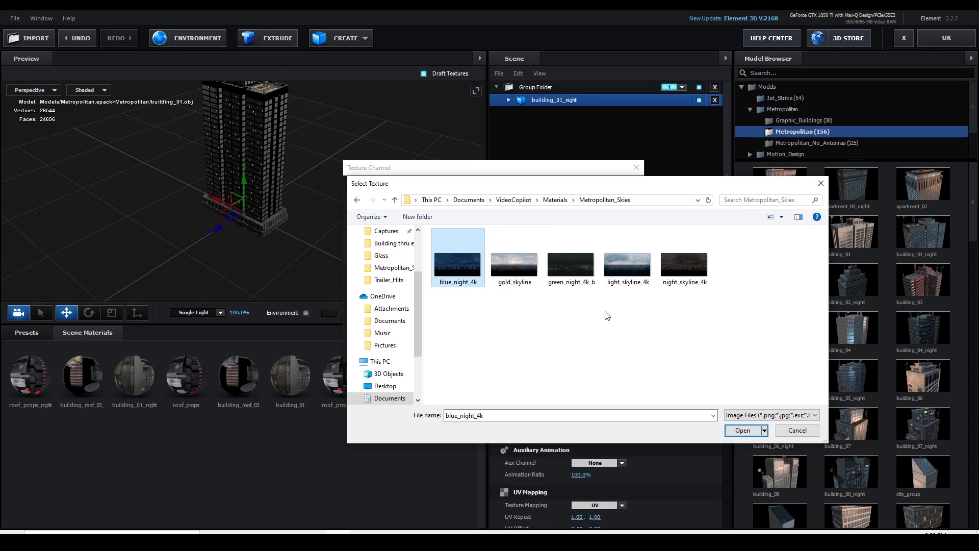
pyautogui.click(742, 431)
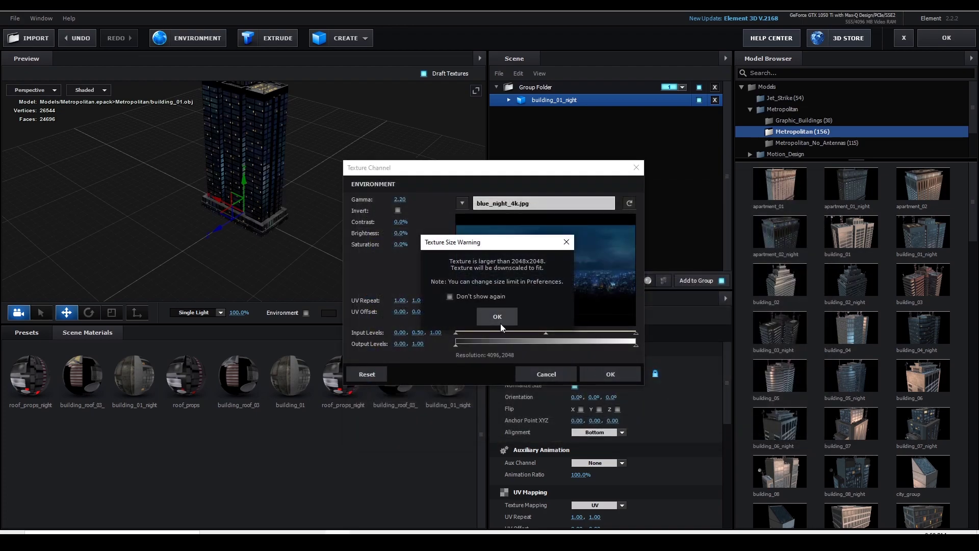
pyautogui.click(496, 320)
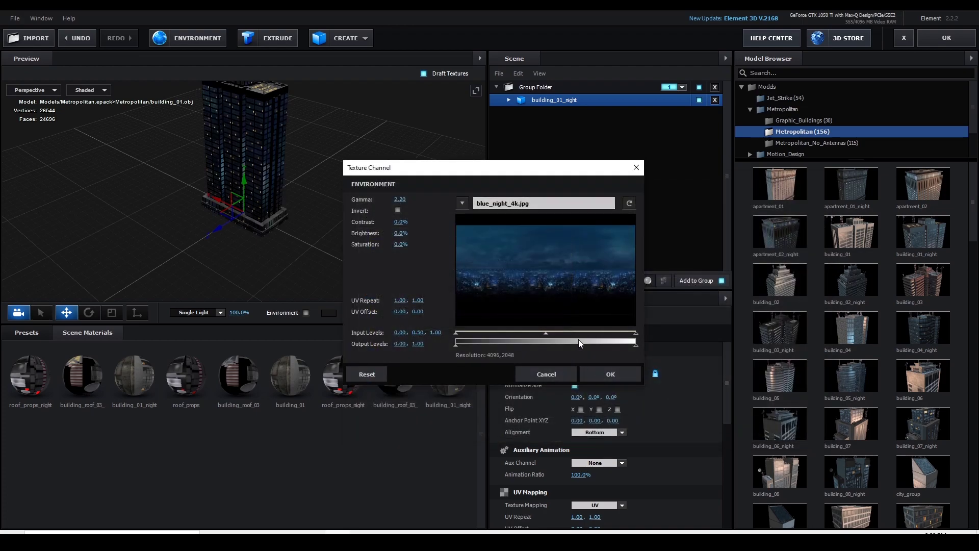
pyautogui.click(614, 374)
# Accept the finished building scene and return to the city night composition.
pyautogui.moveTo(413, 221); pyautogui.dragTo(298, 222)
pyautogui.moveTo(719, 452); pyautogui.dragTo(915, 423)
pyautogui.moveTo(661, 352); pyautogui.dragTo(576, 290)
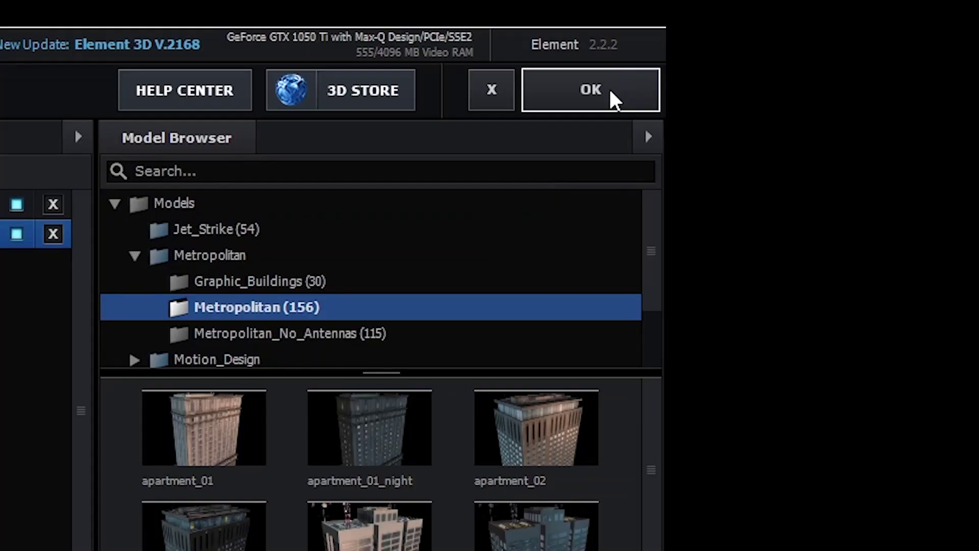
pyautogui.click(609, 88)
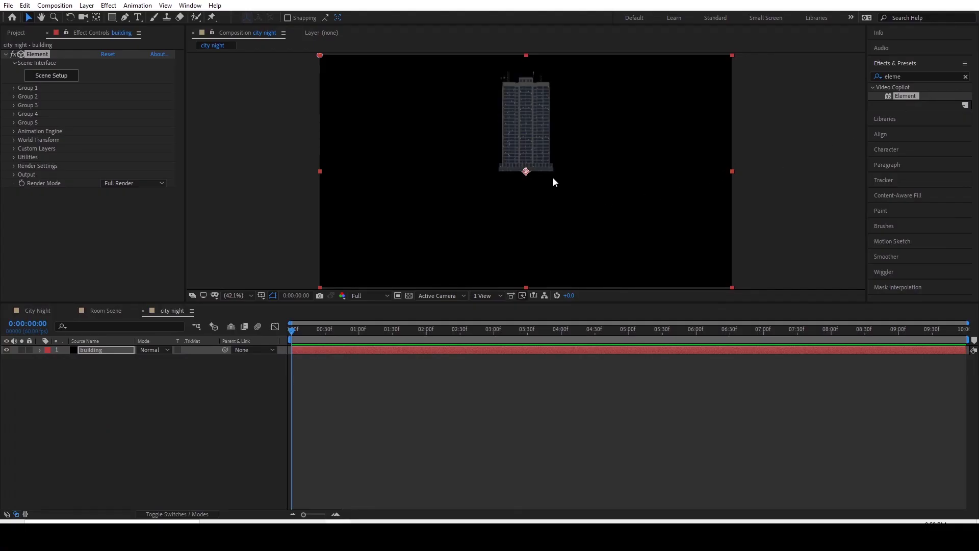
pyautogui.click(504, 219)
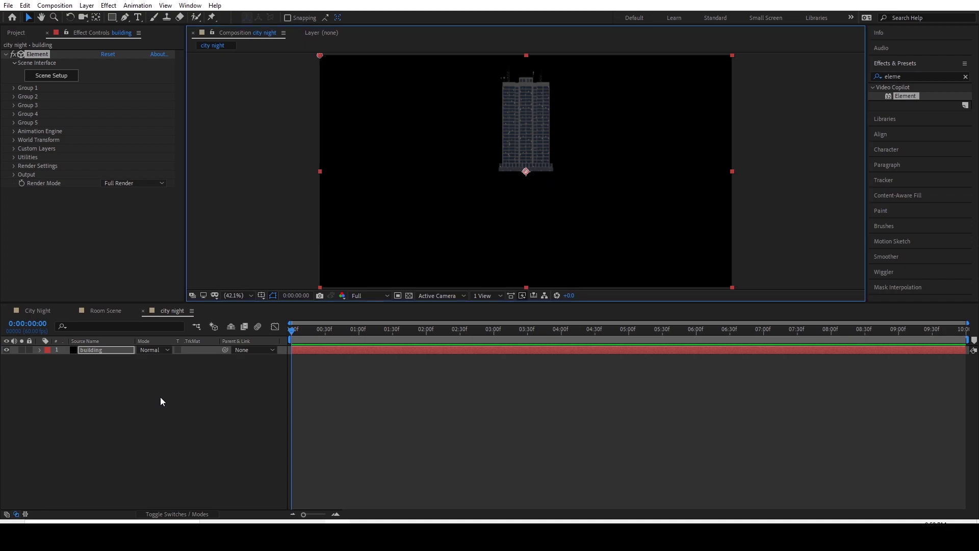
# Add a one-node camera with the 50mm preset to the city night composition.
pyautogui.rightClick(160, 402)
pyautogui.moveTo(188, 407)
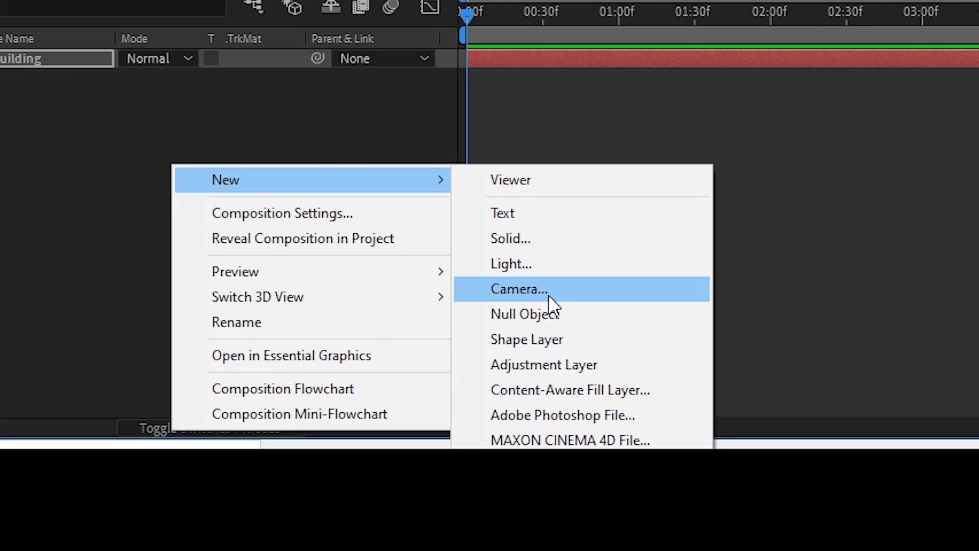
pyautogui.click(550, 287)
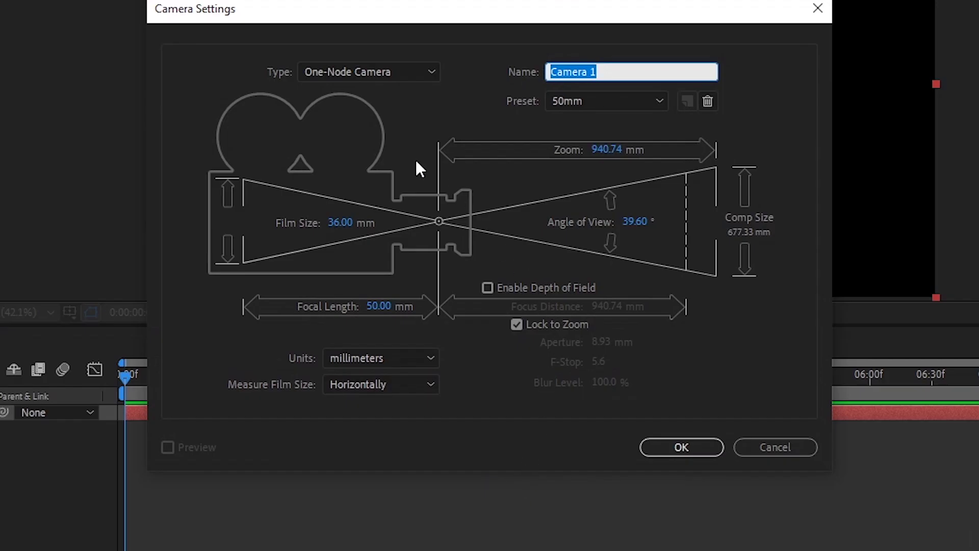
pyautogui.click(427, 74)
pyautogui.click(397, 109)
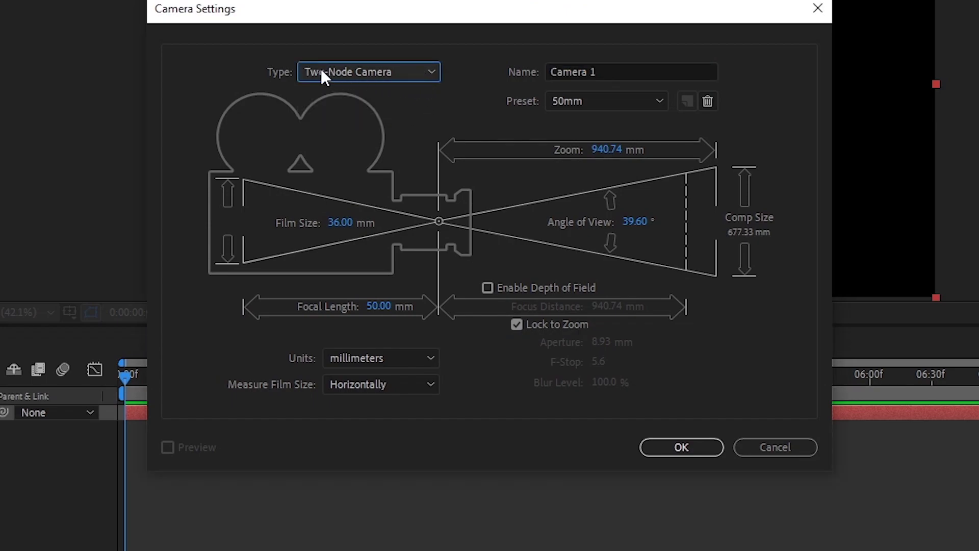
pyautogui.click(423, 73)
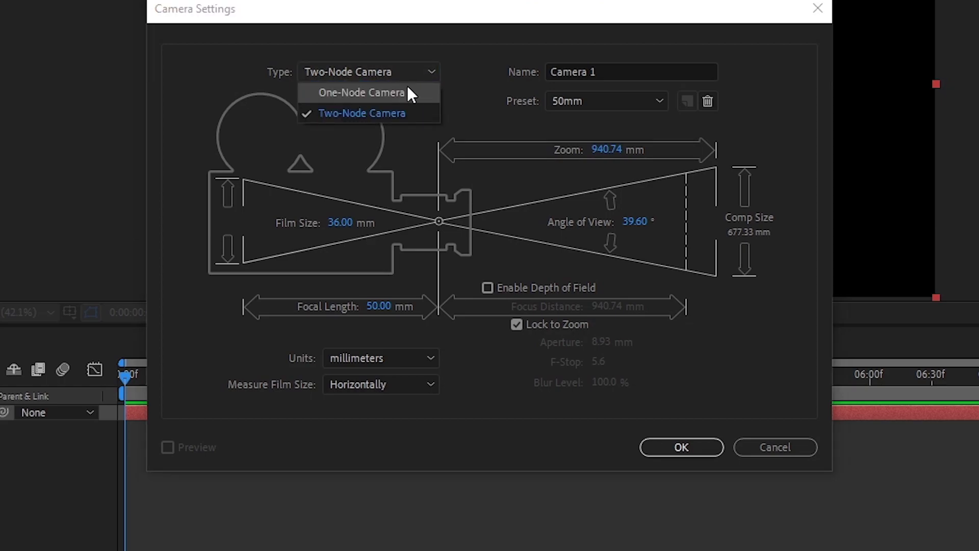
pyautogui.click(401, 92)
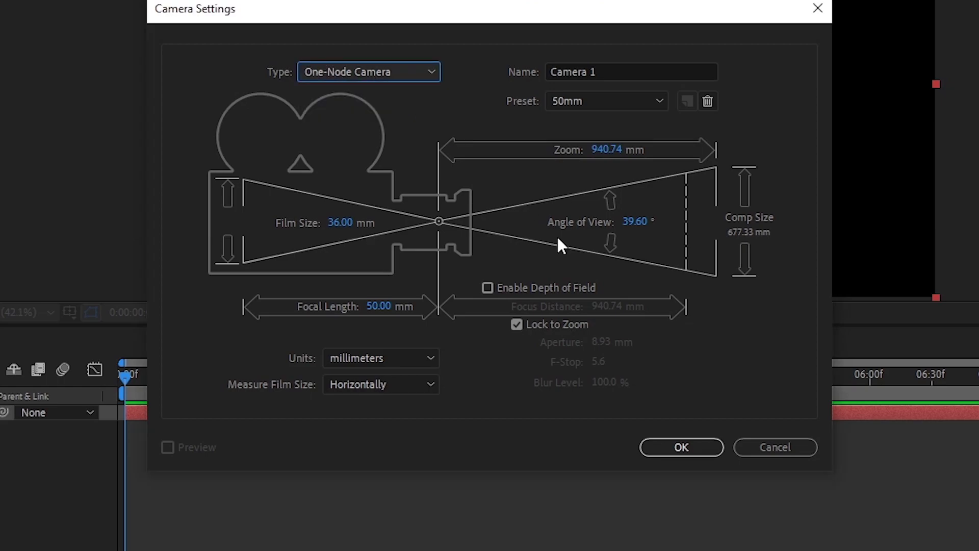
pyautogui.click(689, 450)
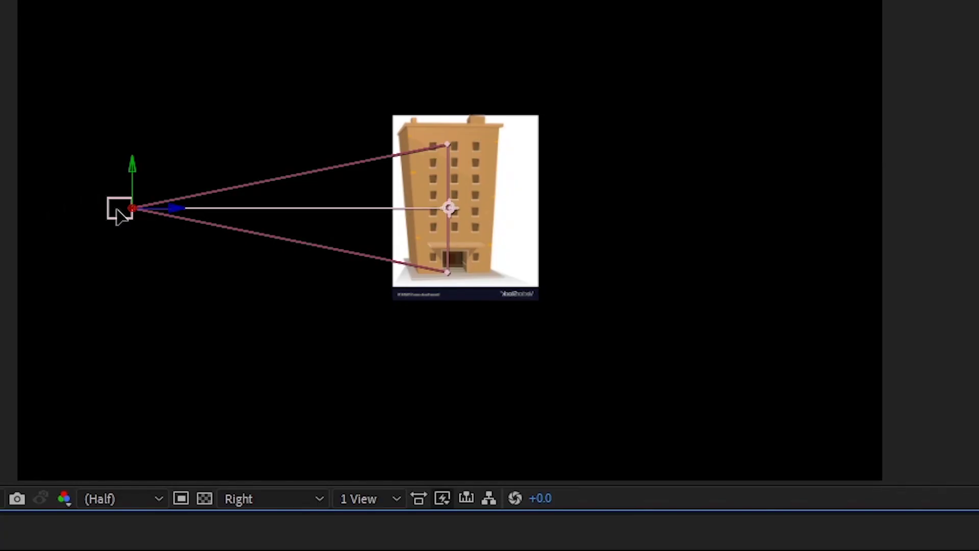
# Compare in the Right view how a two-node and a one-node camera behave by moving each of them vertically.
pyautogui.moveTo(121, 210); pyautogui.dragTo(128, 334)
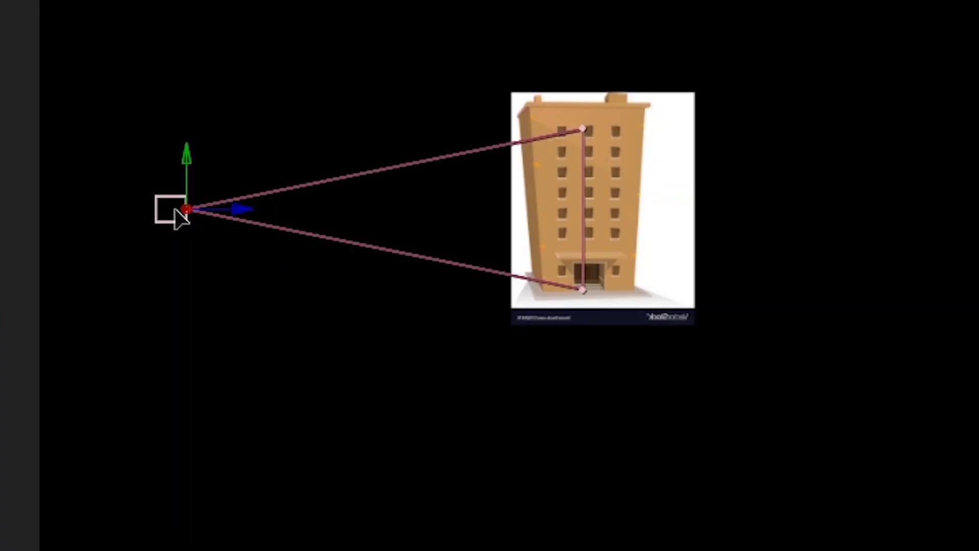
pyautogui.moveTo(179, 219); pyautogui.dragTo(203, 51)
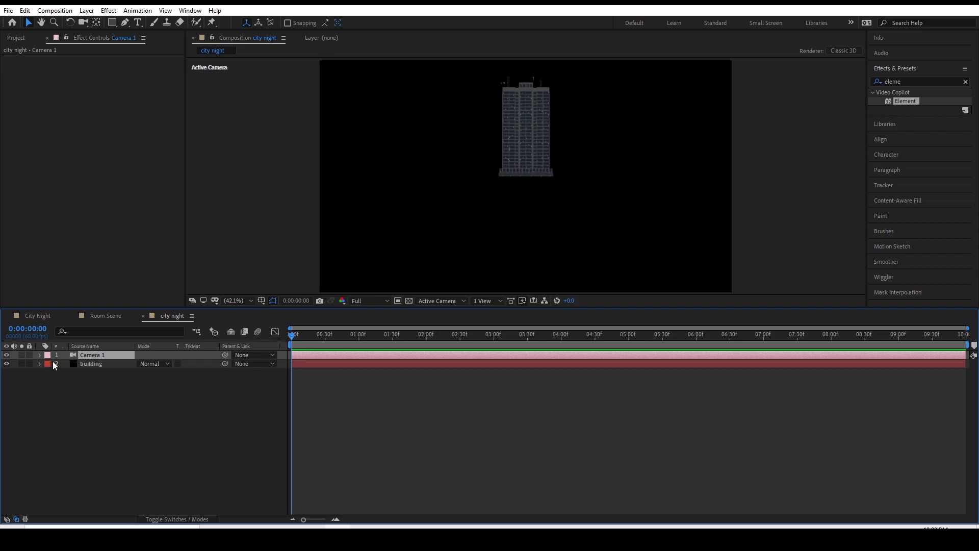
# Expand the Transform properties of Camera 1.
pyautogui.click(41, 356)
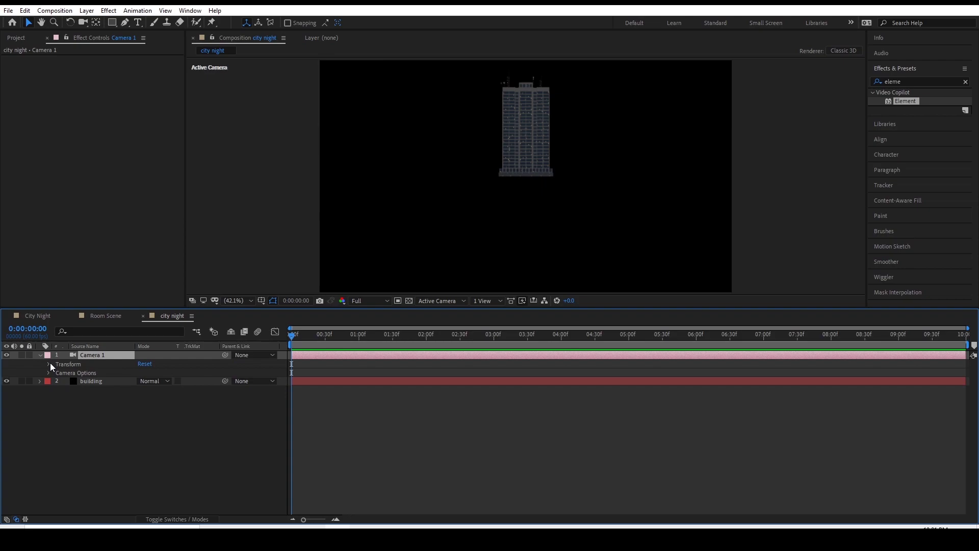
pyautogui.click(49, 363)
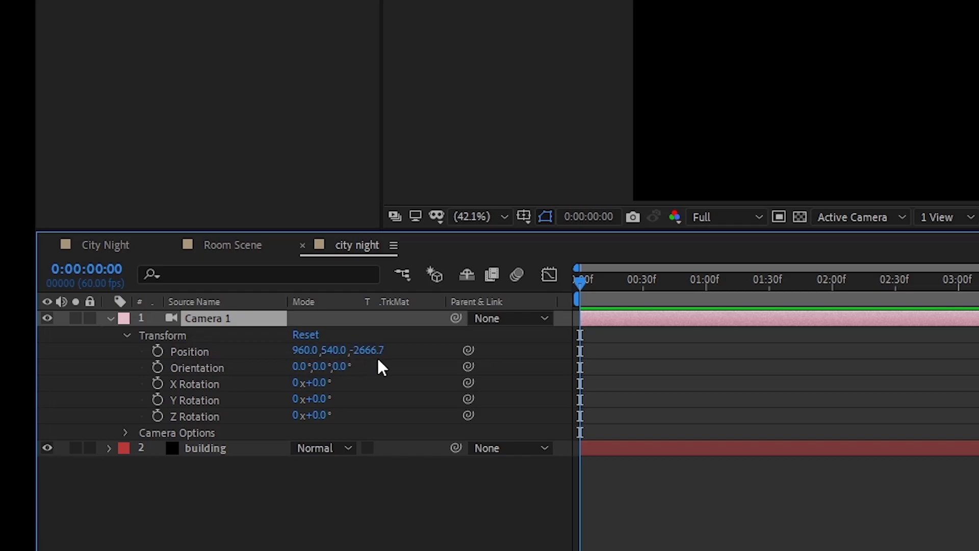
# Add a temporary two-node camera, show its Transform properties for comparison with Camera 1, and delete it.
pyautogui.rightClick(266, 506)
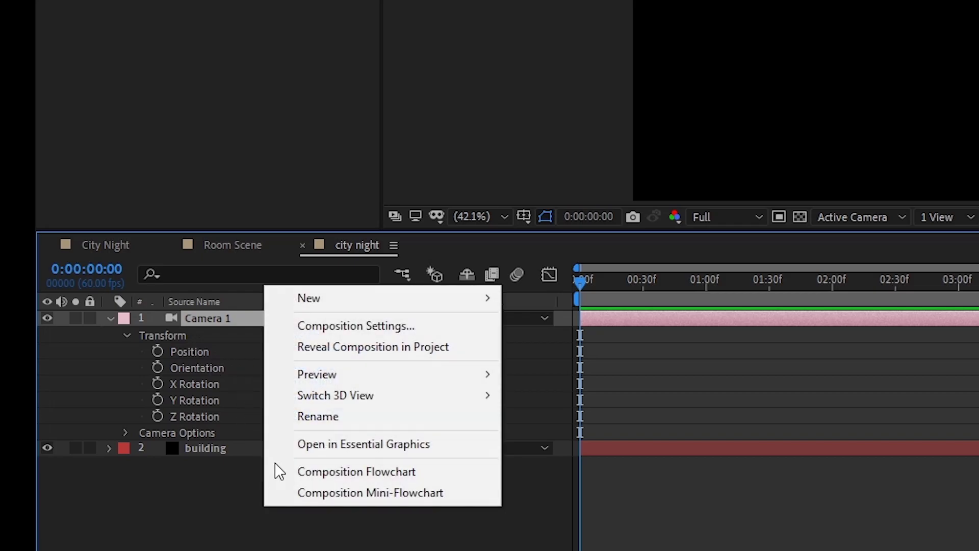
pyautogui.moveTo(392, 298)
pyautogui.click(561, 387)
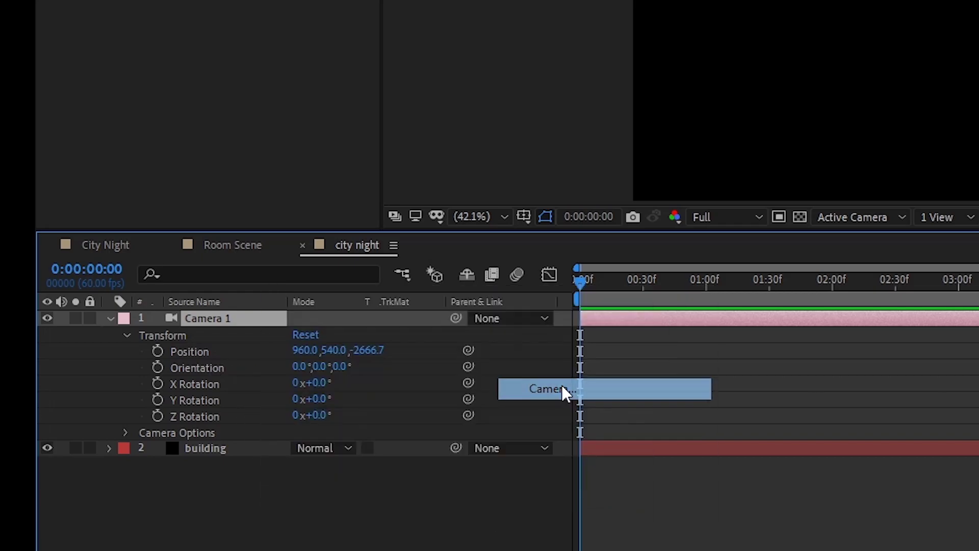
pyautogui.click(852, 13)
pyautogui.press('Return')
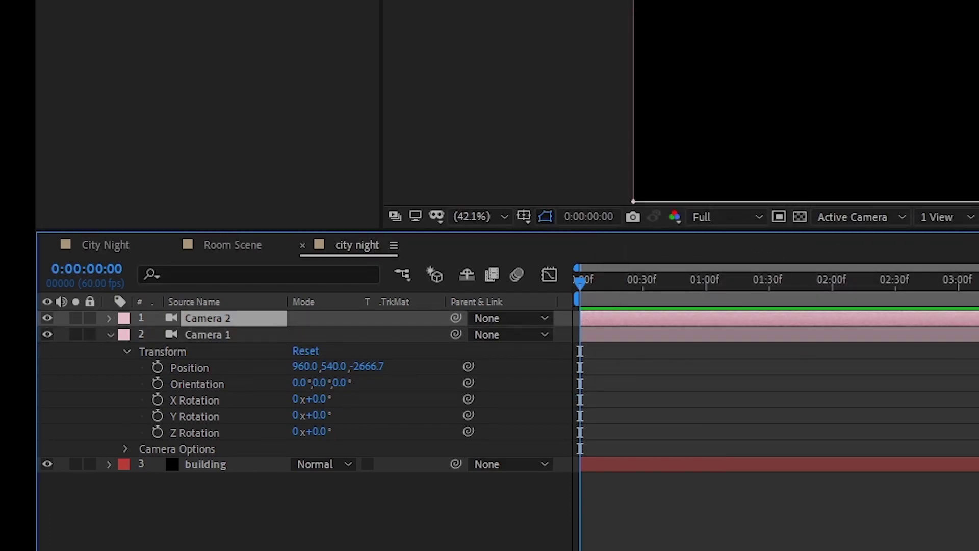
pyautogui.click(110, 319)
pyautogui.click(124, 335)
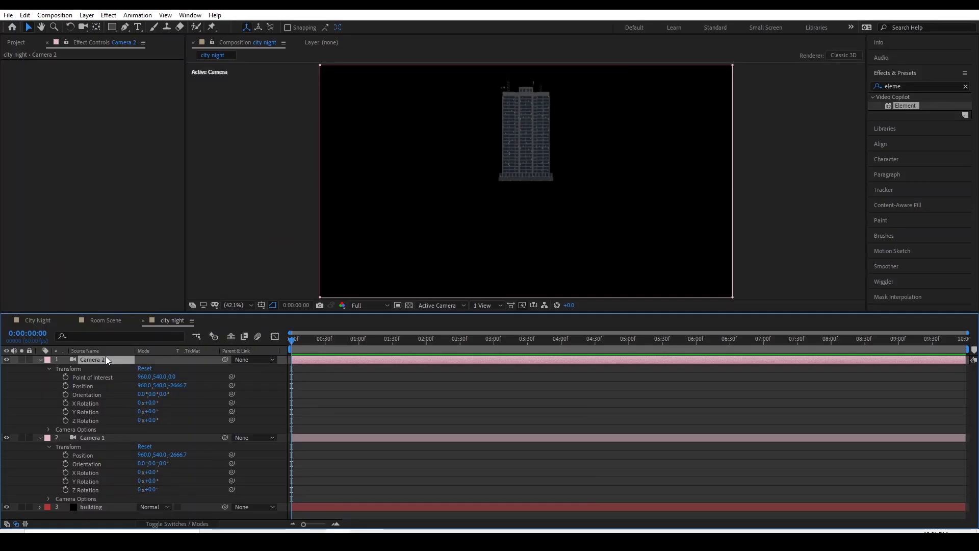
pyautogui.press('Delete')
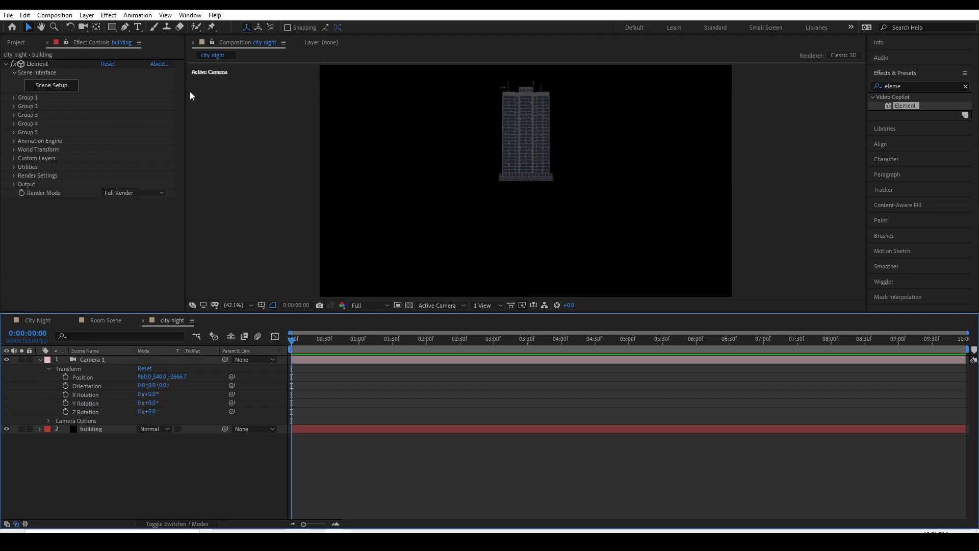
# Pan Camera 1 with the camera tracking tool so the building sits near the middle of the frame.
pyautogui.click(83, 28)
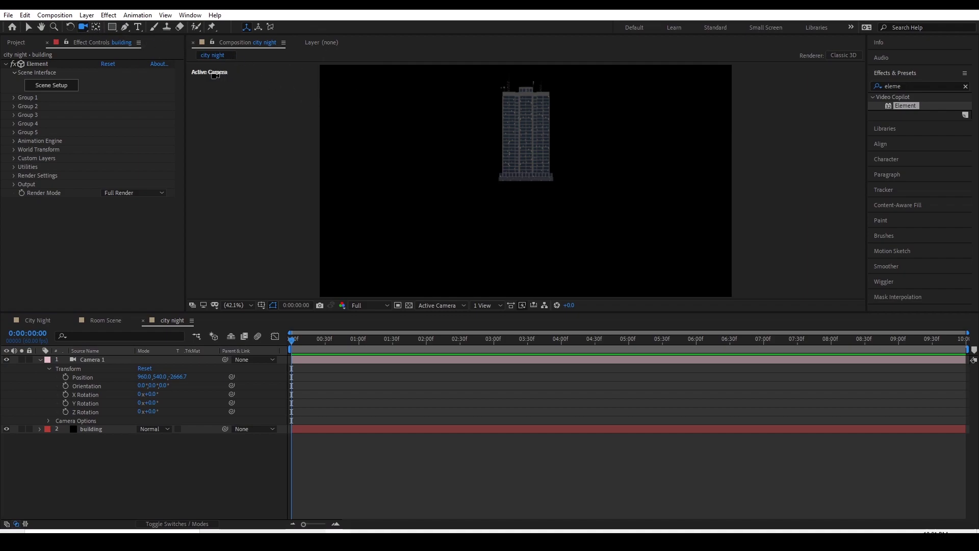
pyautogui.press('c')
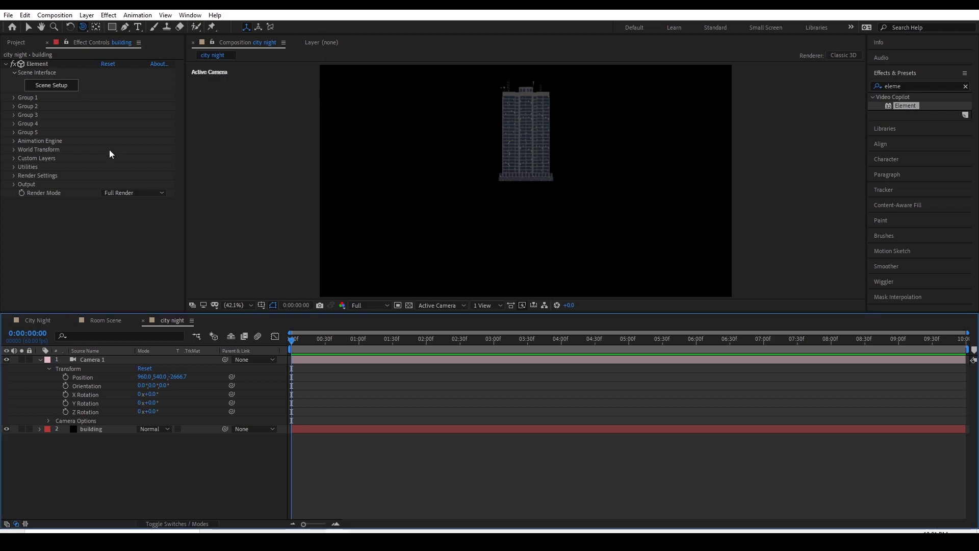
pyautogui.press('c')
pyautogui.moveTo(547, 137); pyautogui.dragTo(556, 169)
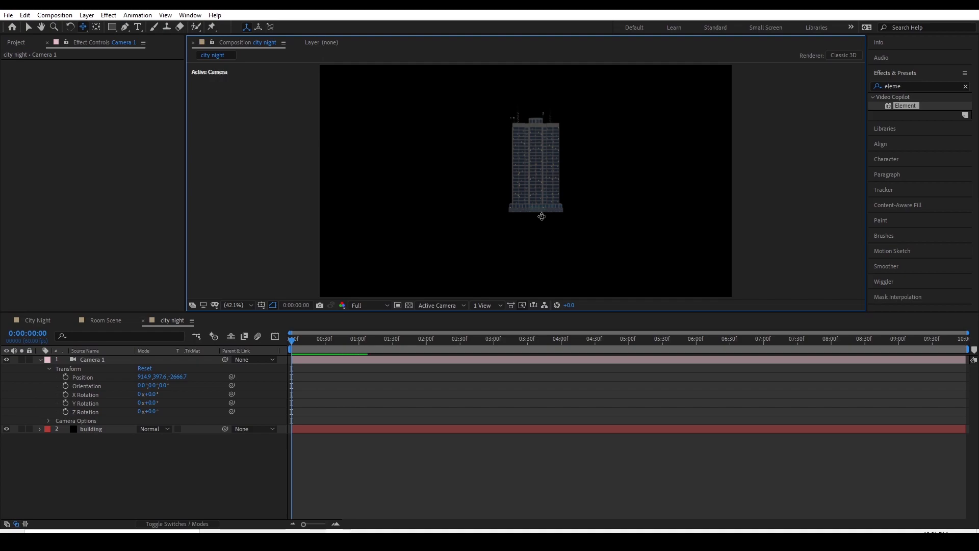
pyautogui.moveTo(531, 180); pyautogui.dragTo(535, 219)
pyautogui.moveTo(531, 140)
pyautogui.mouseDown()
pyautogui.moveTo(535, 210)
pyautogui.moveTo(533, 123)
pyautogui.mouseUp()
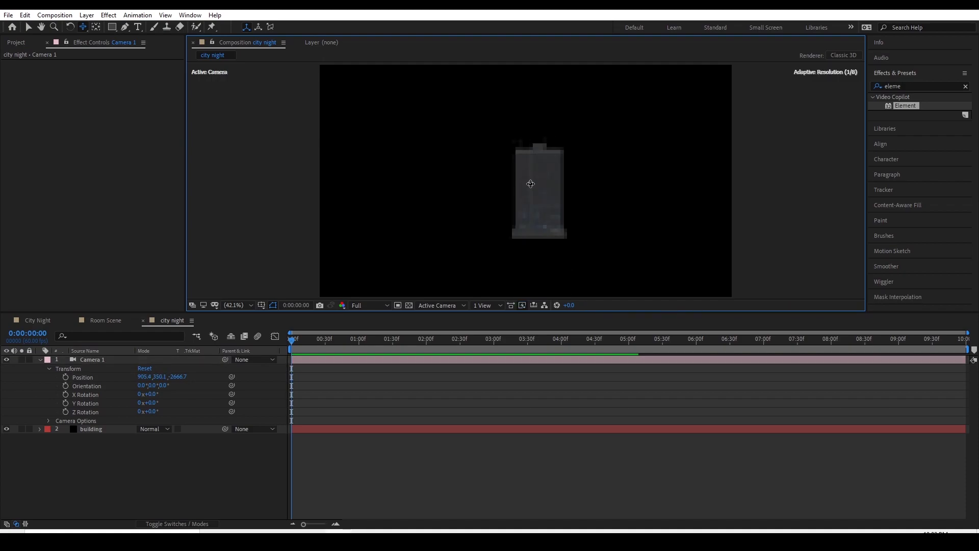
pyautogui.moveTo(536, 196); pyautogui.dragTo(513, 193)
# Dolly Camera 1 along its Z axis to view the whole building, ending close on its lit facade windows.
pyautogui.click(348, 362)
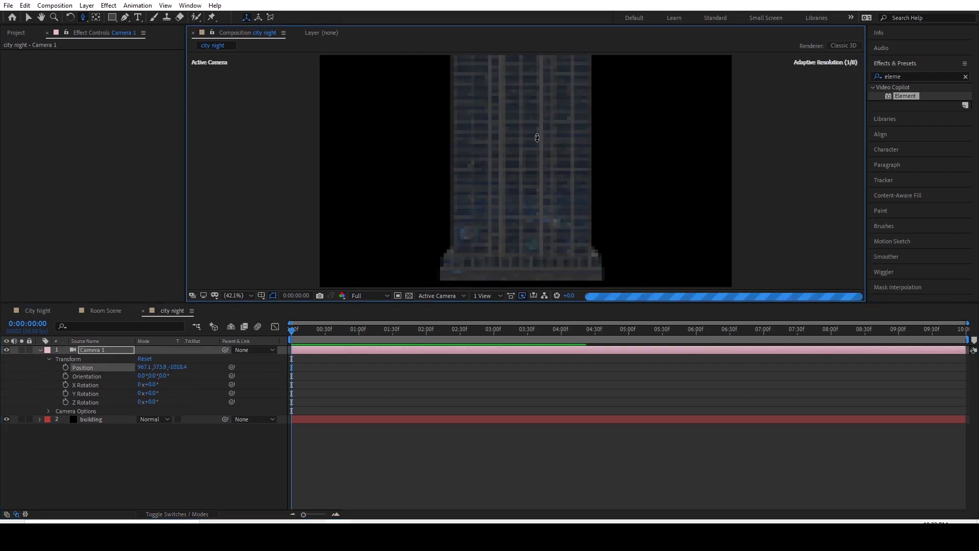
pyautogui.moveTo(538, 133); pyautogui.dragTo(538, 142)
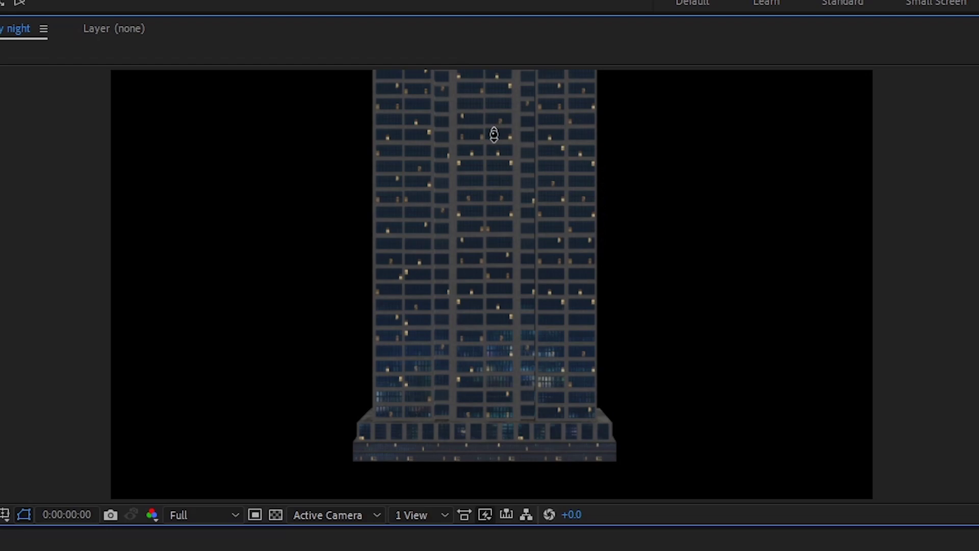
pyautogui.moveTo(498, 131); pyautogui.dragTo(489, 256)
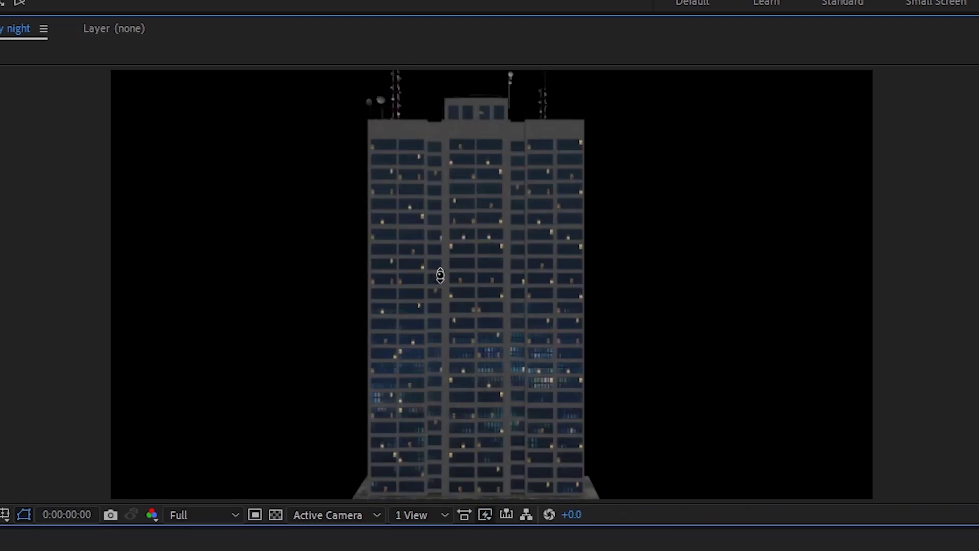
pyautogui.moveTo(470, 262); pyautogui.dragTo(490, 280)
pyautogui.moveTo(500, 212); pyautogui.dragTo(490, 143)
pyautogui.moveTo(461, 199); pyautogui.dragTo(454, 58)
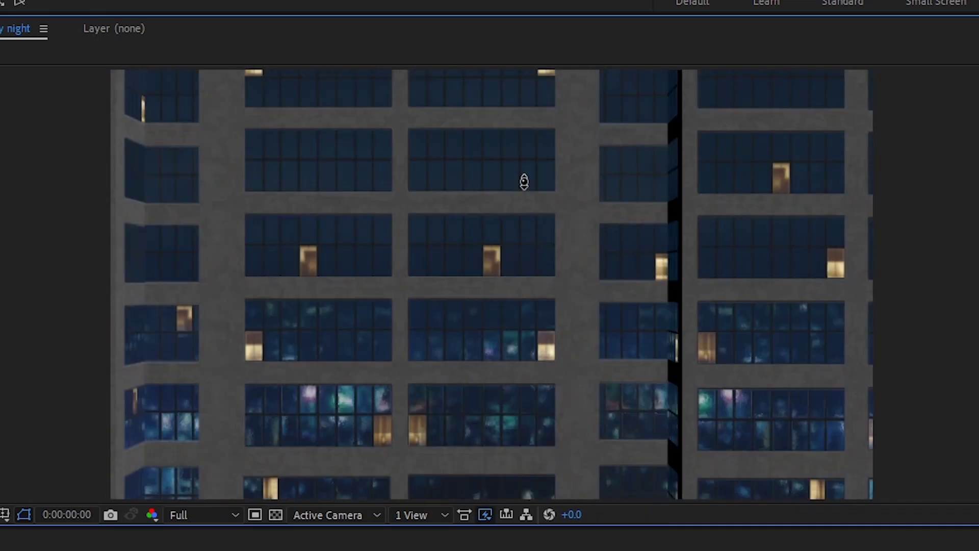
pyautogui.moveTo(522, 182); pyautogui.dragTo(519, 151)
pyautogui.moveTo(540, 280); pyautogui.dragTo(417, 268)
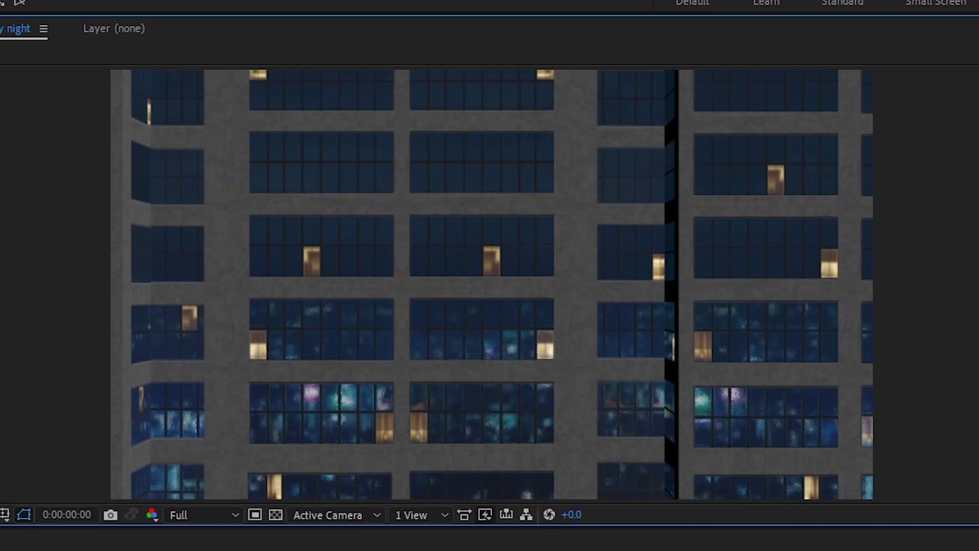
# Pan and dolly Camera 1 in close on a lit curtained window of the building, ending at a Z position of about -63.
pyautogui.moveTo(454, 80); pyautogui.dragTo(491, 286)
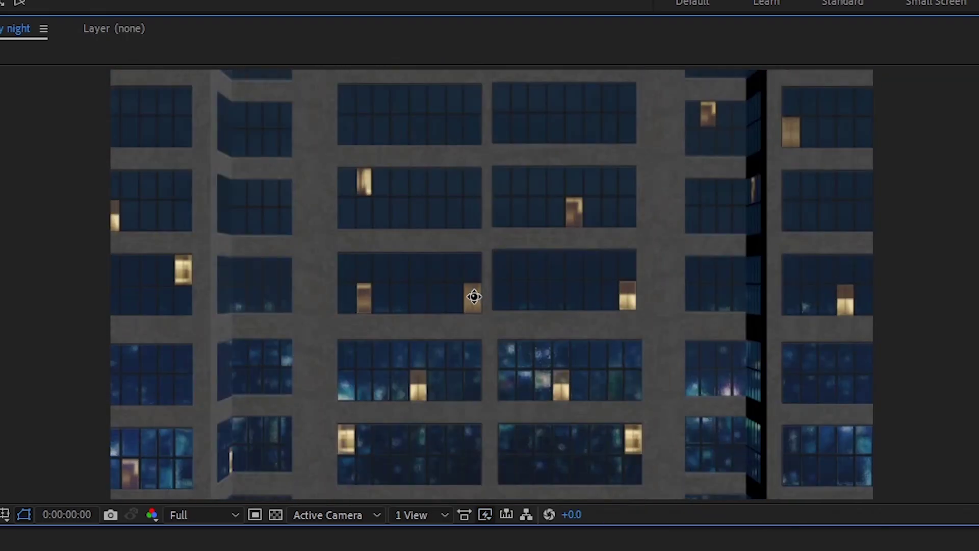
pyautogui.moveTo(404, 338); pyautogui.dragTo(607, 214)
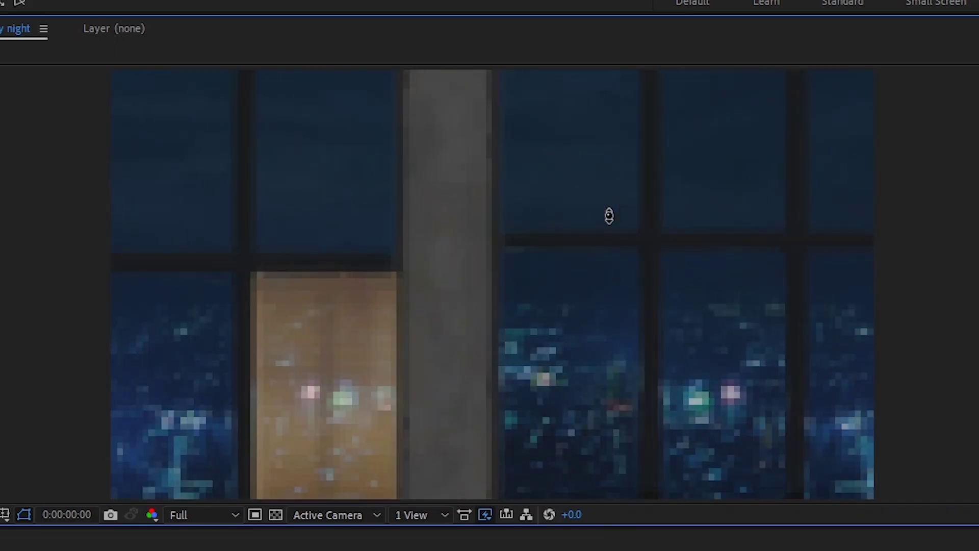
pyautogui.moveTo(595, 382); pyautogui.dragTo(590, 317)
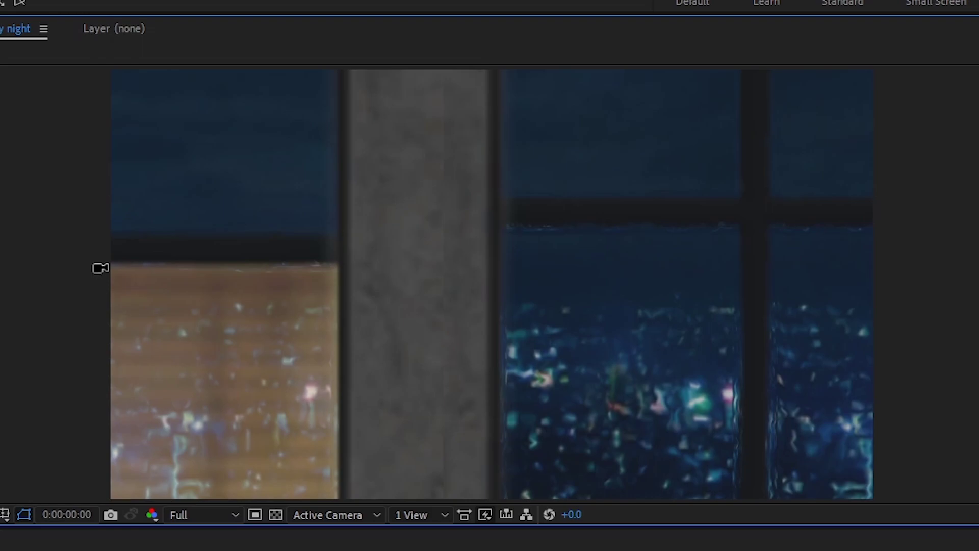
pyautogui.press('c')
pyautogui.moveTo(232, 291); pyautogui.dragTo(466, 324)
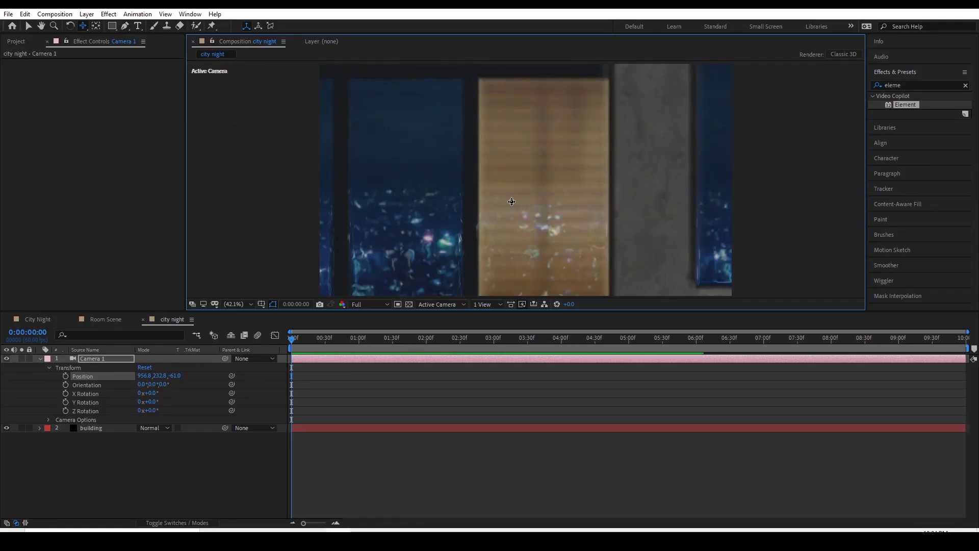
pyautogui.press('g')
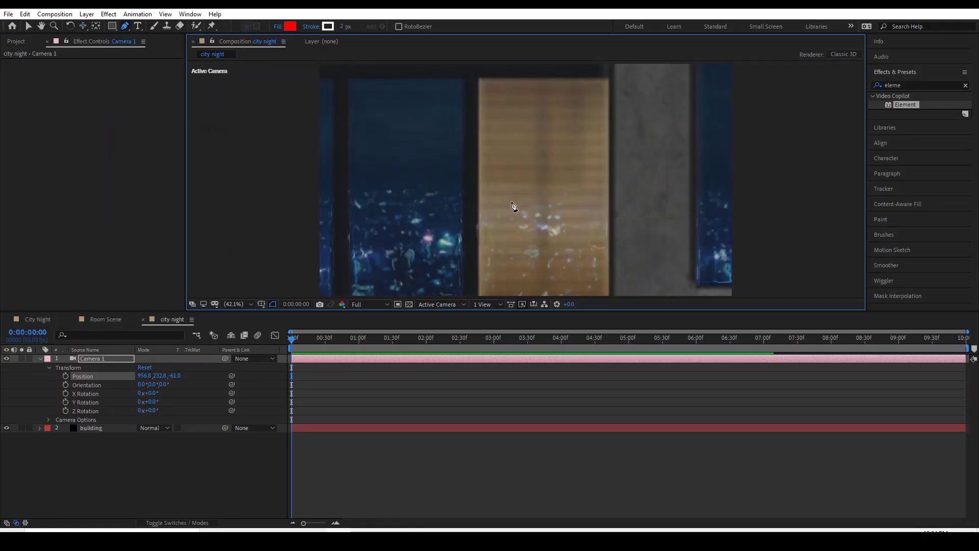
pyautogui.press('c')
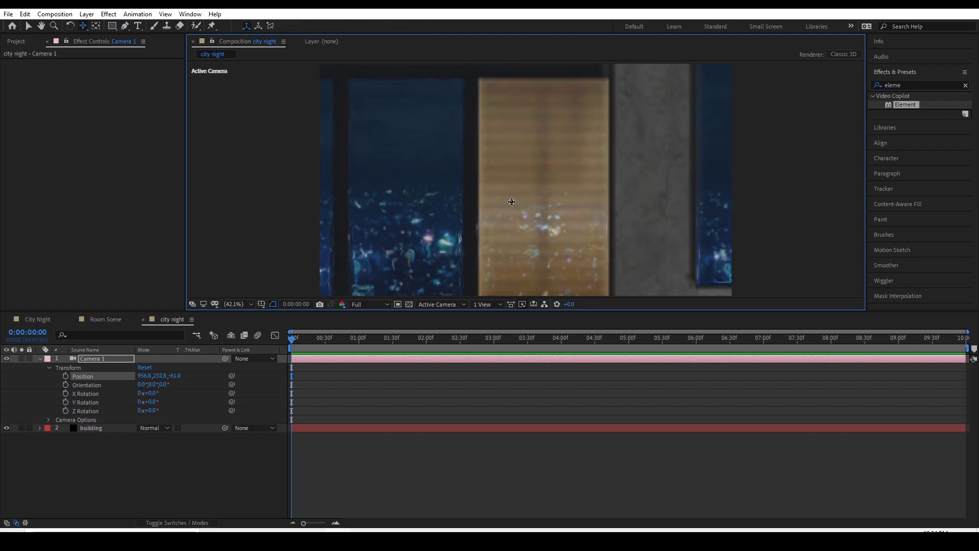
pyautogui.moveTo(512, 201); pyautogui.dragTo(523, 218)
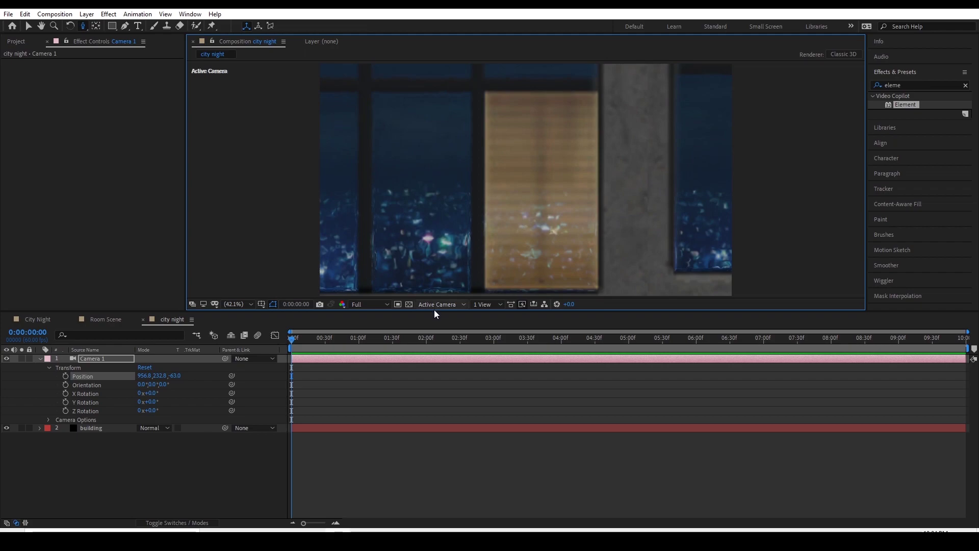
# Generate a 3D null from the building layer's Element effect, with its 2D position picked on the lit window at about 1020.7, 555.4.
pyautogui.click(474, 431)
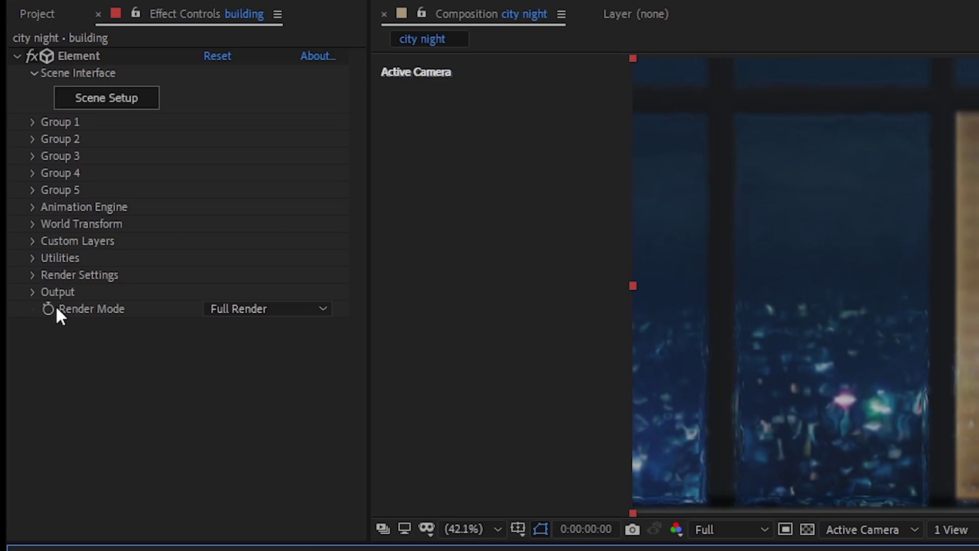
pyautogui.click(33, 258)
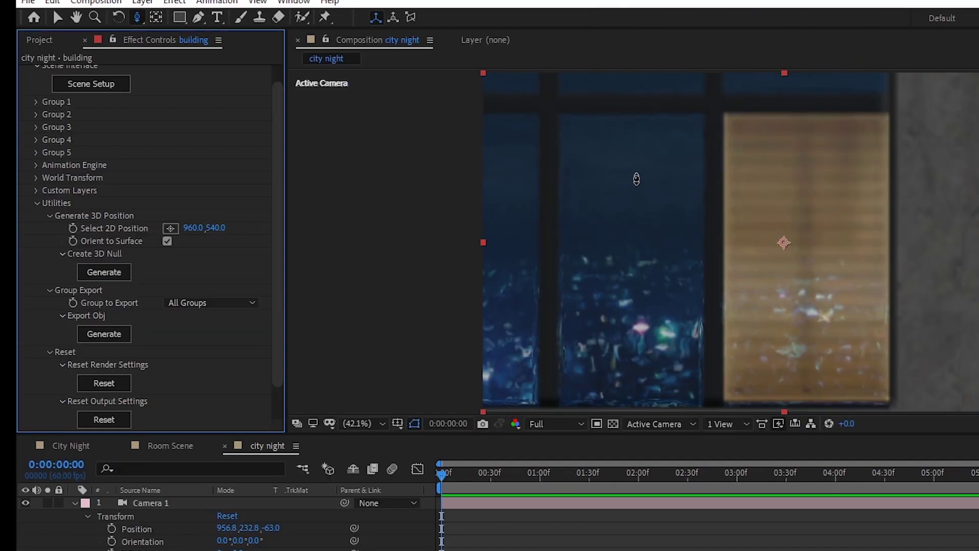
pyautogui.click(172, 230)
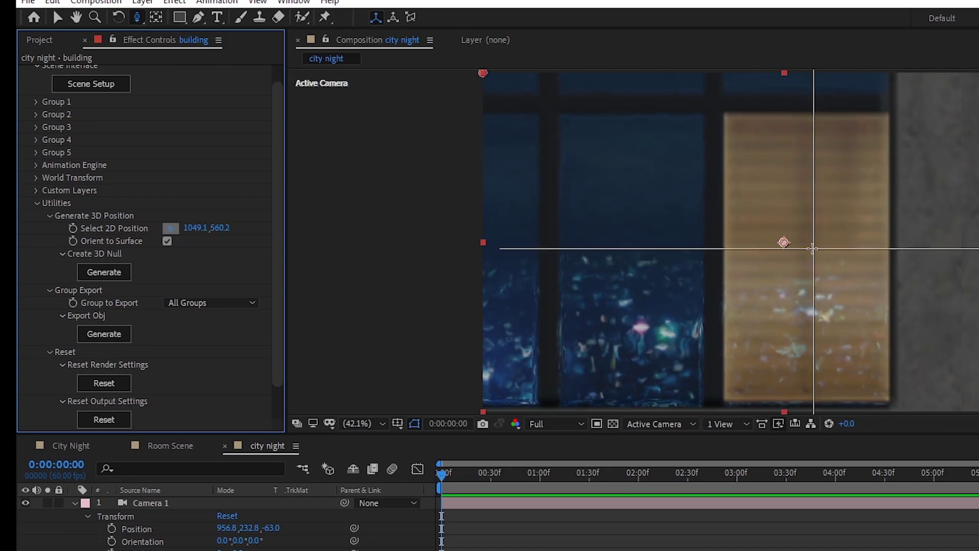
pyautogui.click(803, 248)
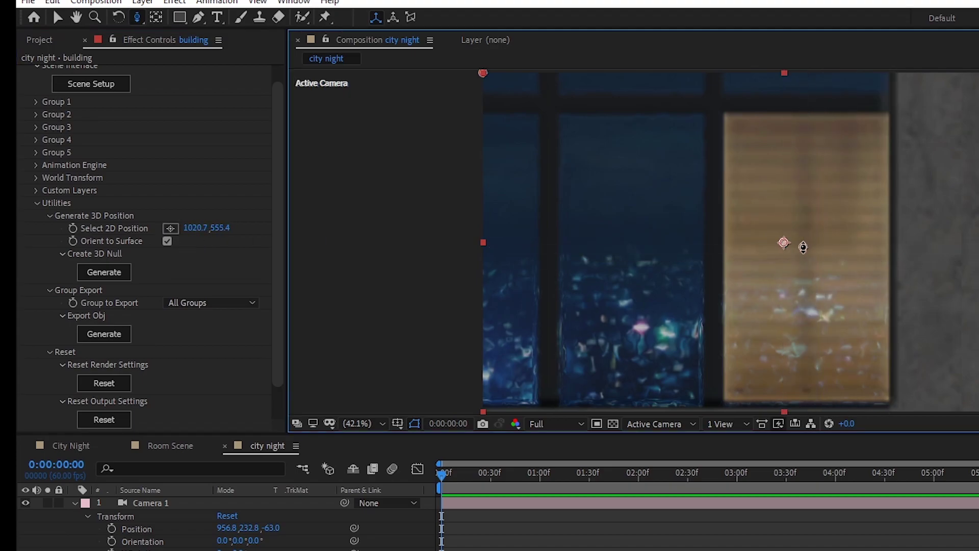
pyautogui.click(120, 278)
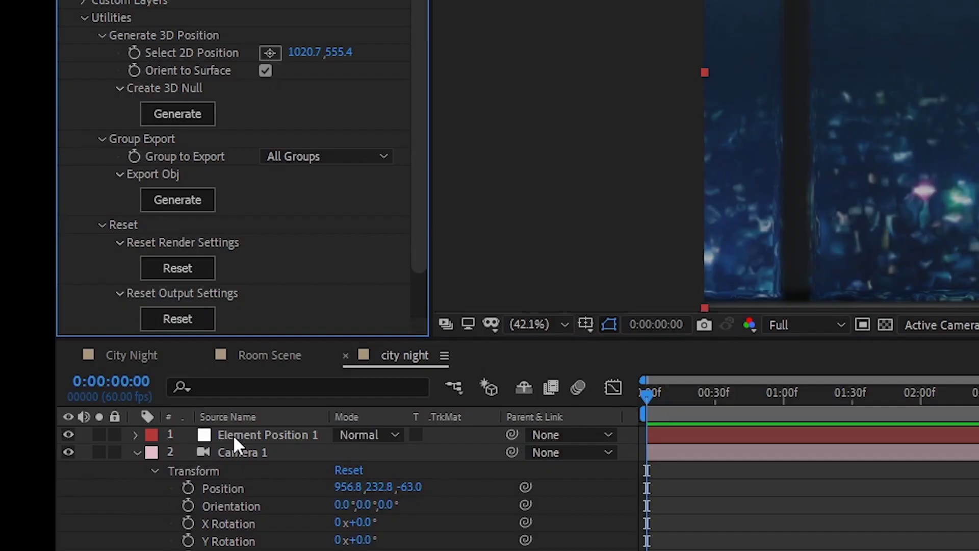
# Rename the generated null layer as Window data.
pyautogui.click(87, 359)
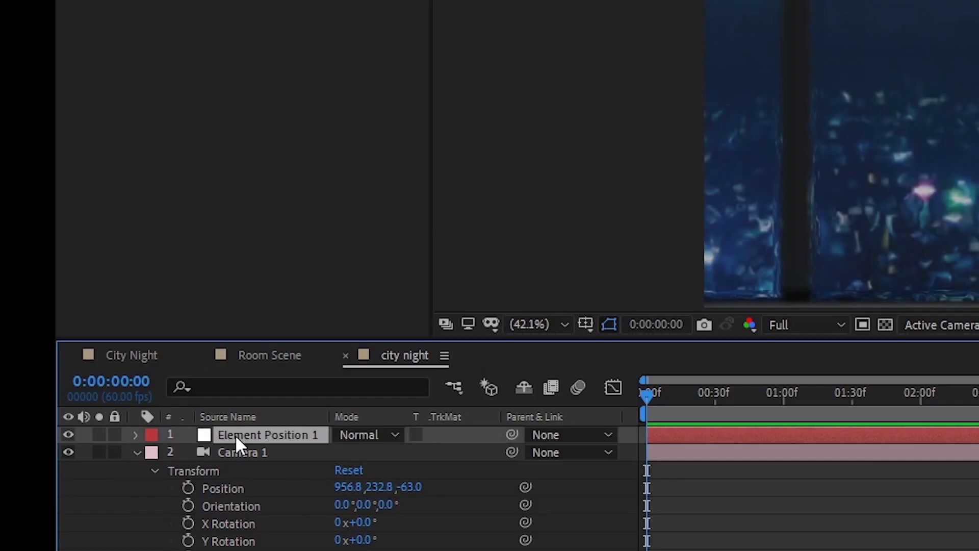
pyautogui.press('Return')
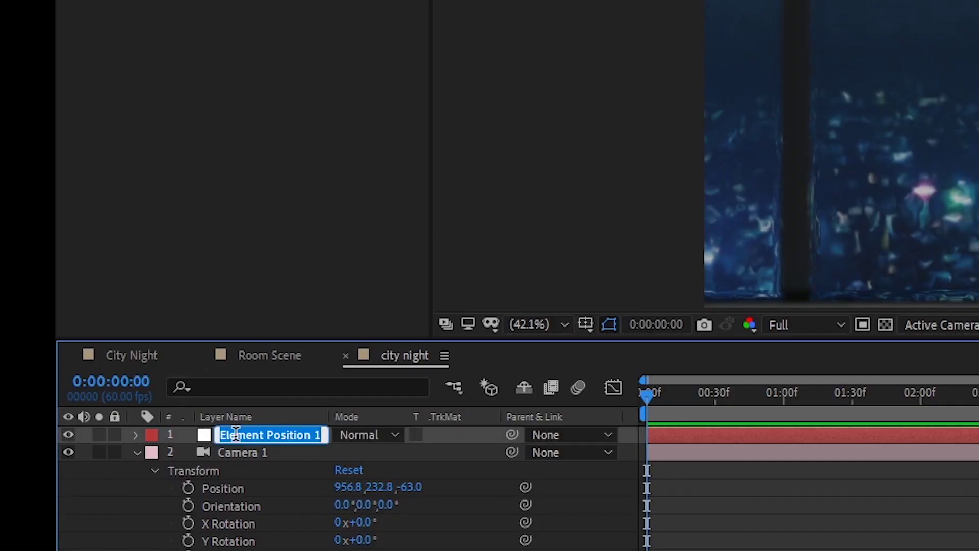
pyautogui.write('Window d')
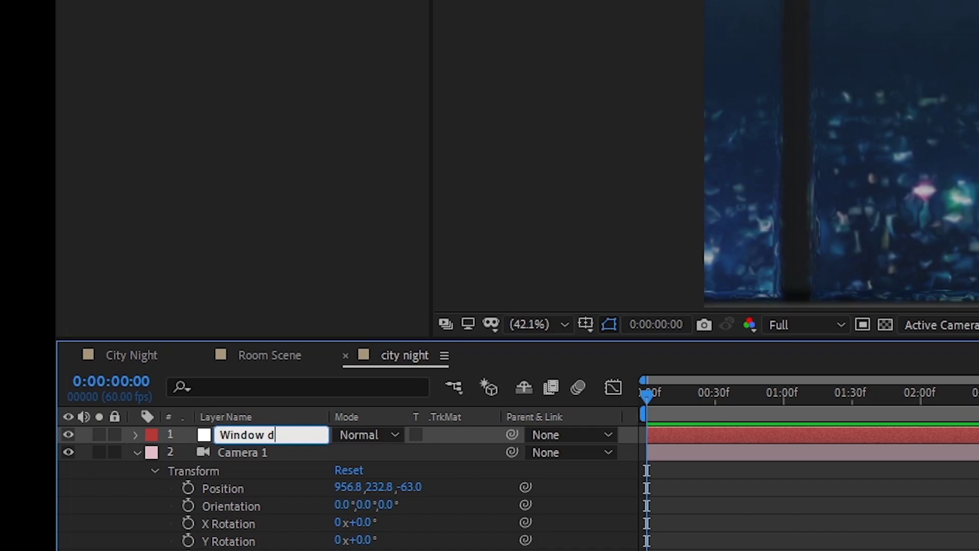
pyautogui.write('ata')
pyautogui.press('Return')
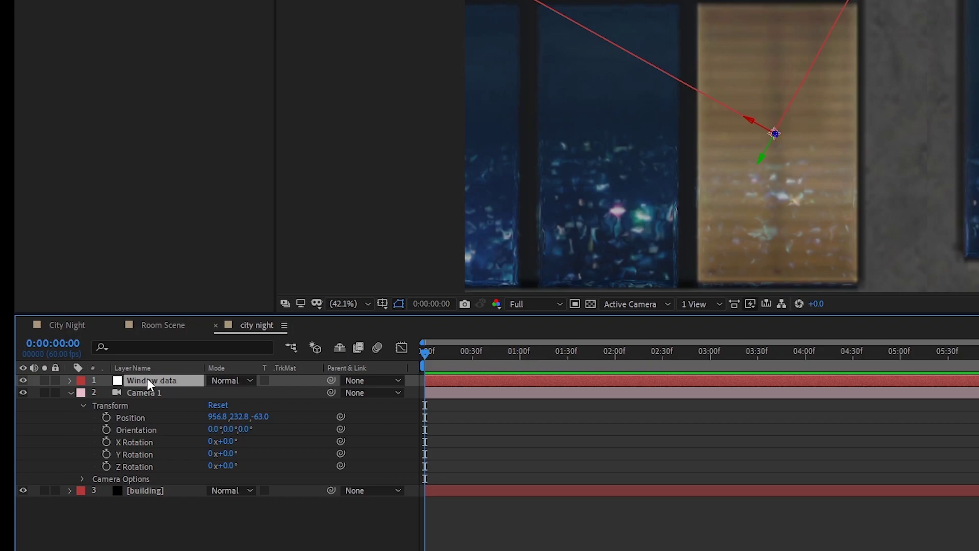
# Examine the Transform properties of the Window data null, and collapse the Window data and Camera 1 layers.
pyautogui.click(70, 380)
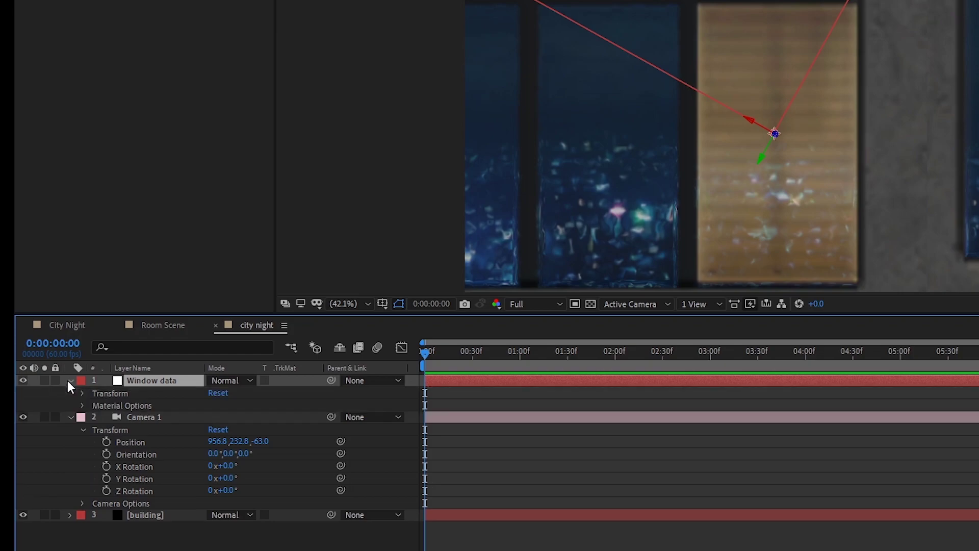
pyautogui.click(82, 393)
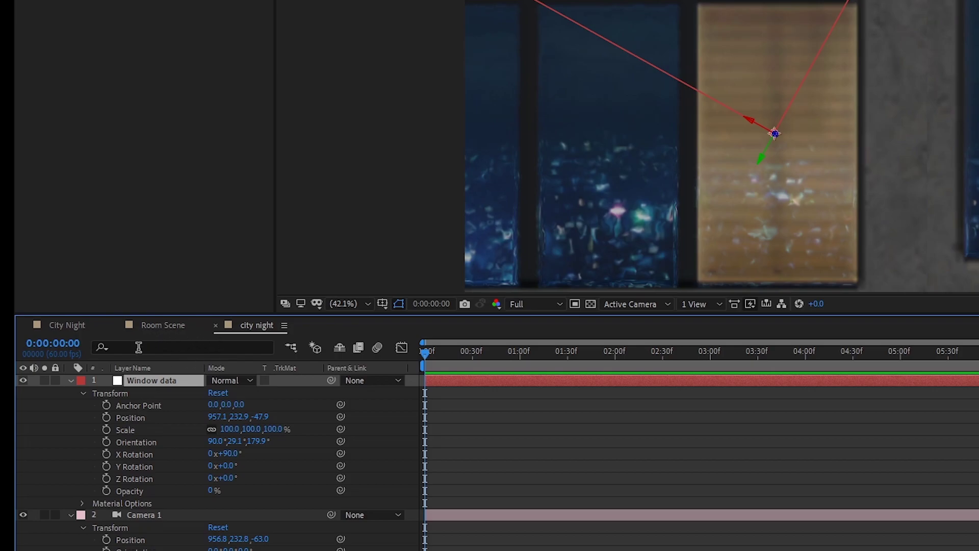
pyautogui.click(70, 380)
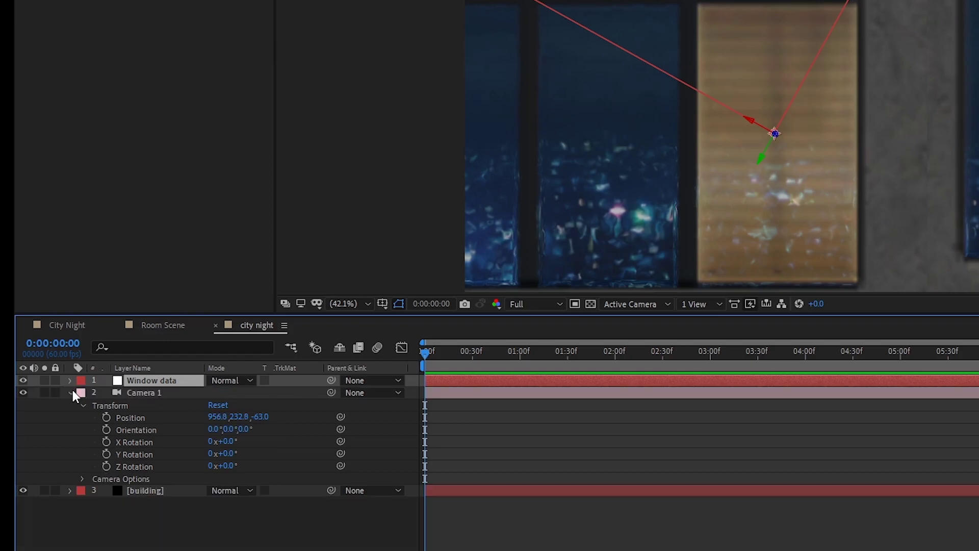
pyautogui.click(70, 393)
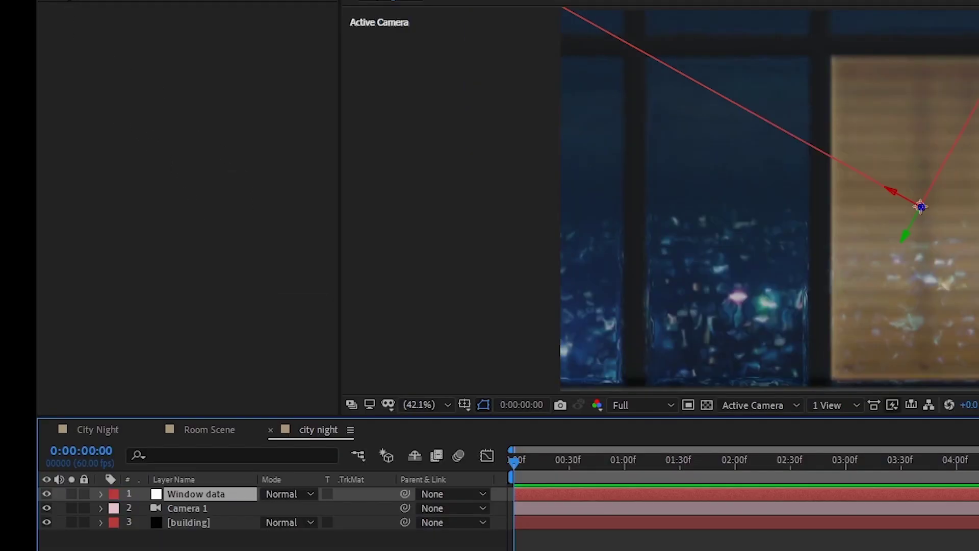
# Add the Room Scene composition above Window data in the city night timeline and copy the Window data position onto it.
pyautogui.click(62, 1)
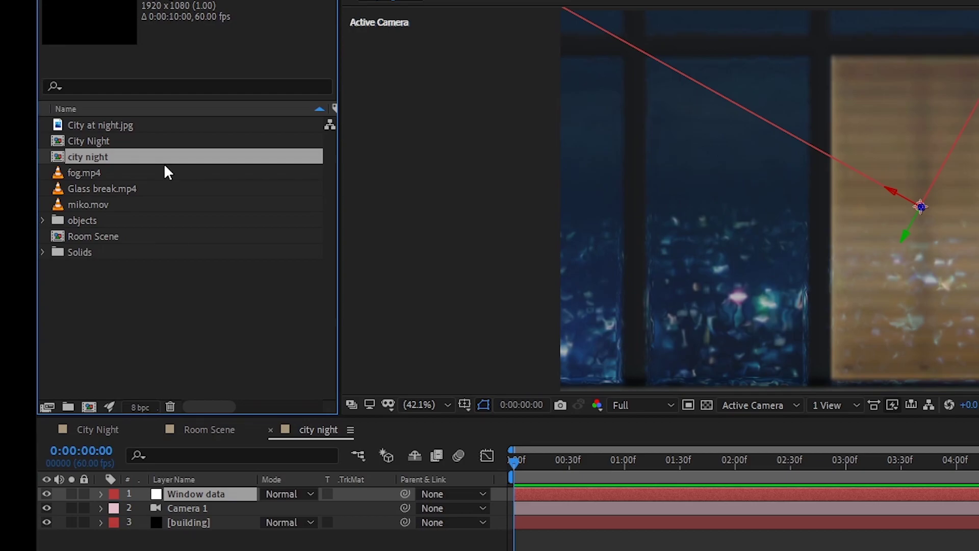
pyautogui.moveTo(92, 234); pyautogui.dragTo(164, 494)
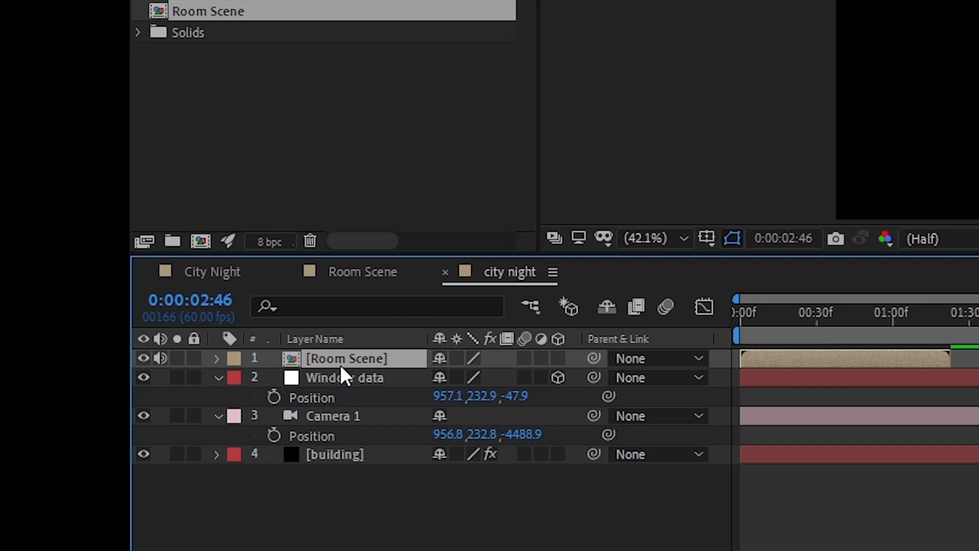
pyautogui.click(311, 399)
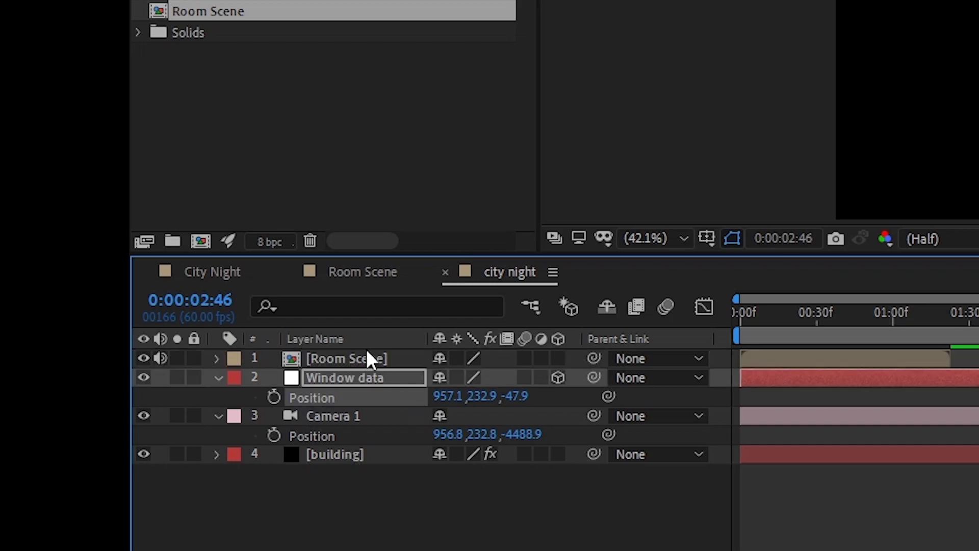
pyautogui.click(355, 360)
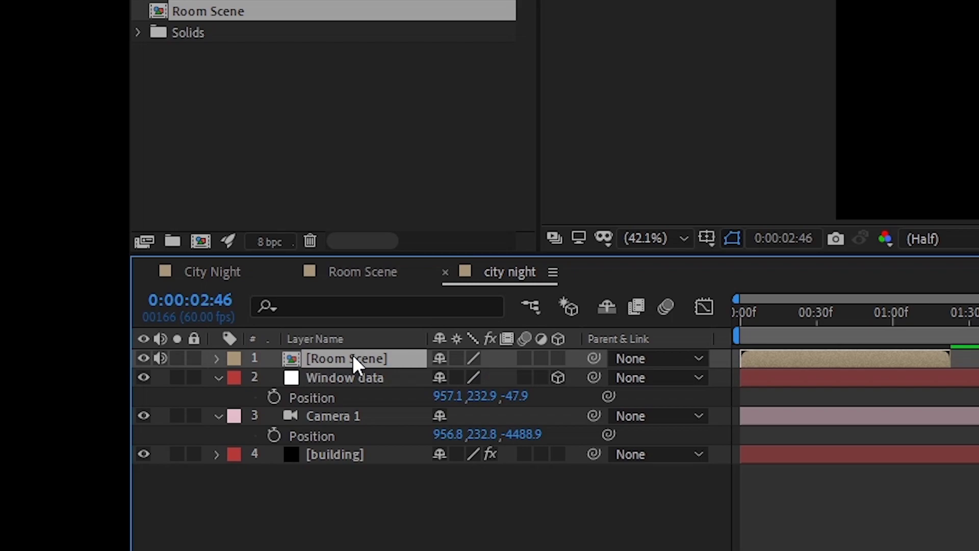
pyautogui.press('p')
pyautogui.click(320, 380)
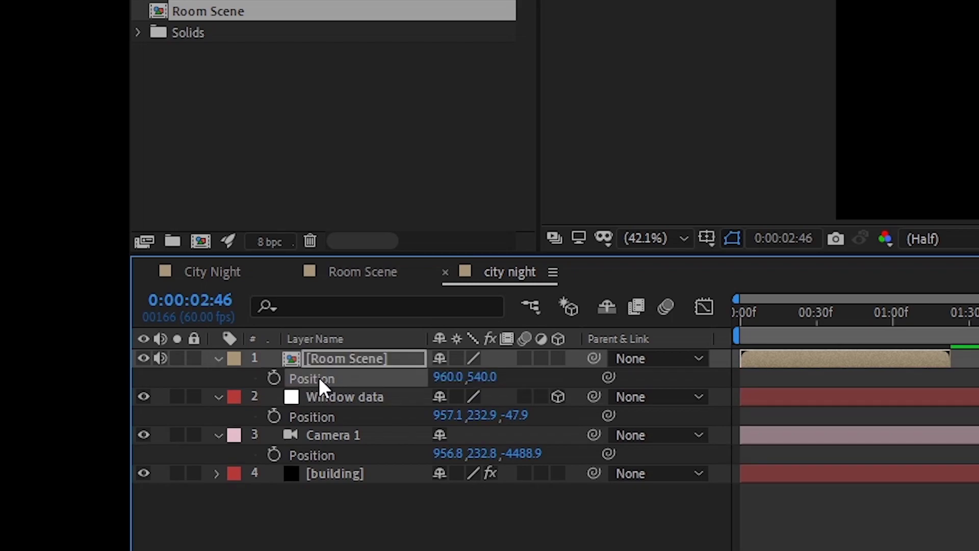
pyautogui.hotkey('ctrl', 'v')
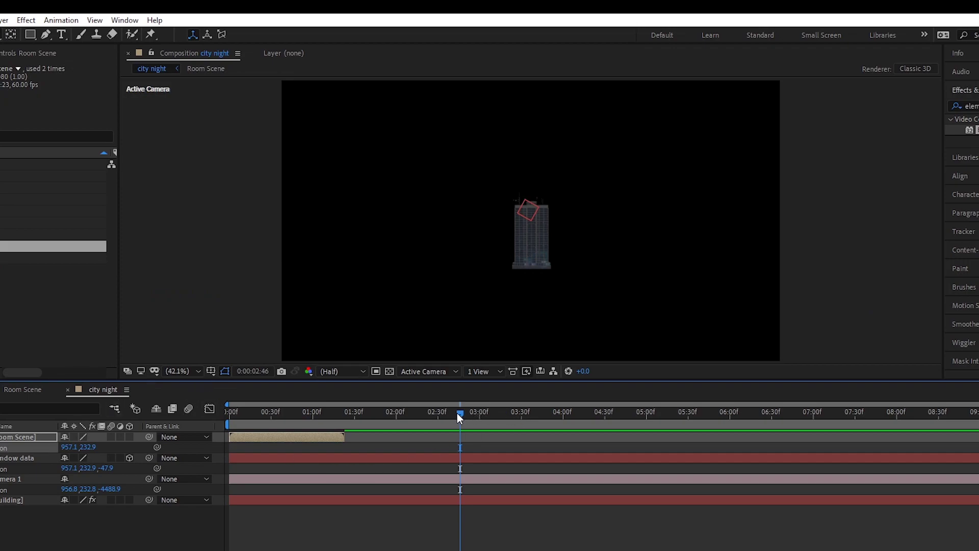
# Make the Room Scene layer 3D, copy the full Window data position onto it, and set the current time to 0:00:00:16.
pyautogui.moveTo(458, 414); pyautogui.dragTo(269, 429)
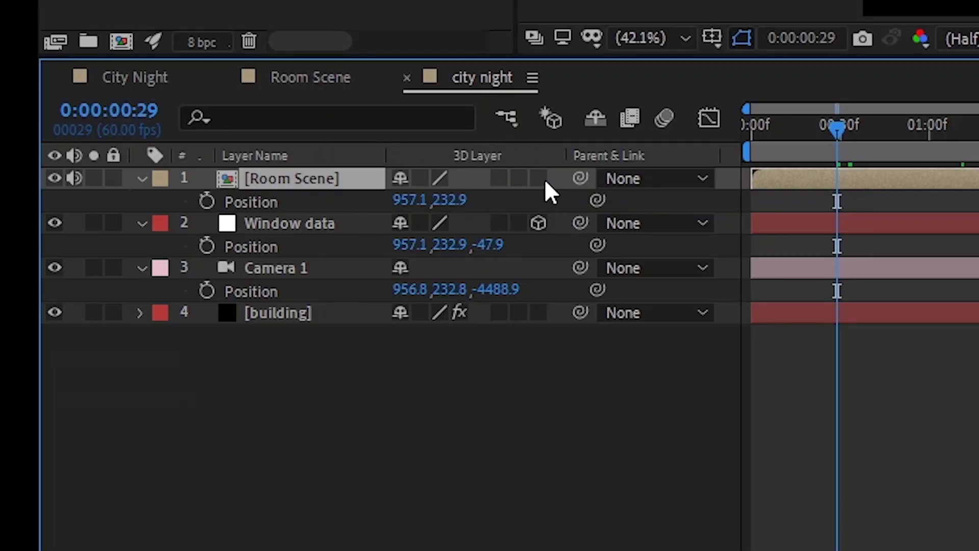
pyautogui.click(131, 437)
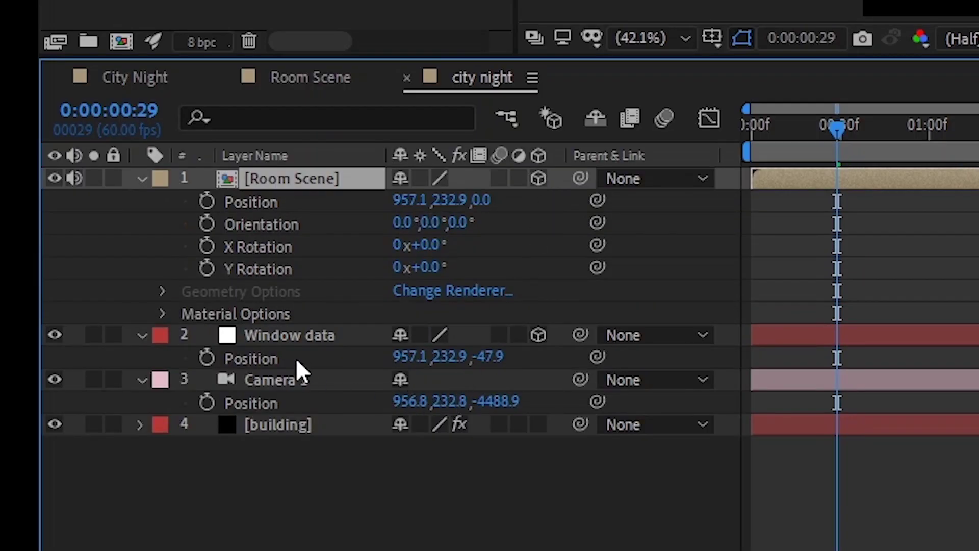
pyautogui.click(259, 356)
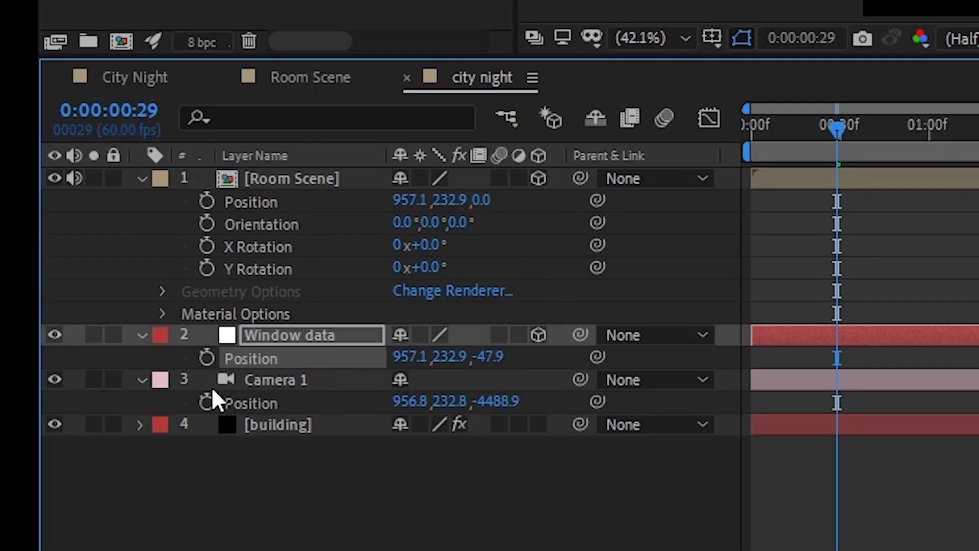
pyautogui.click(264, 199)
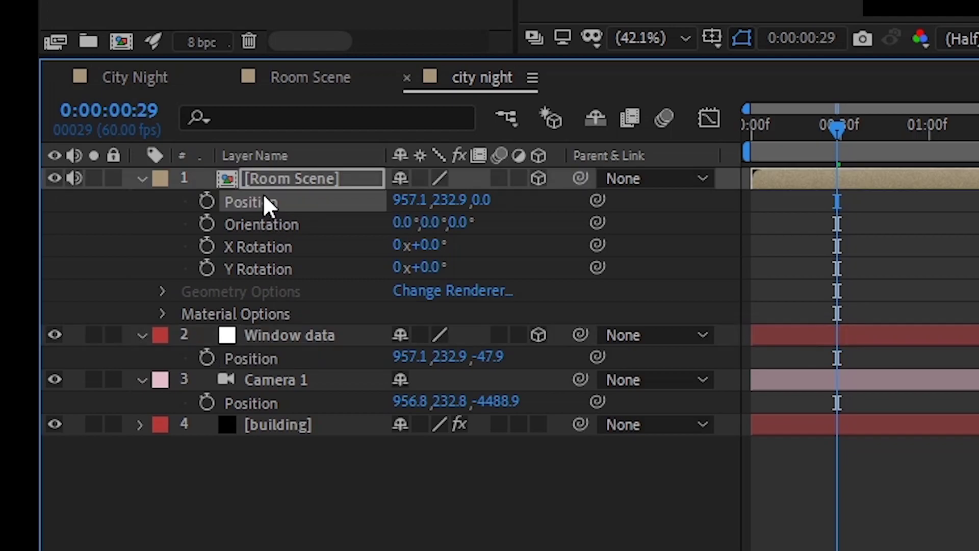
pyautogui.hotkey('ctrl', 'v')
pyautogui.moveTo(835, 122); pyautogui.dragTo(783, 125)
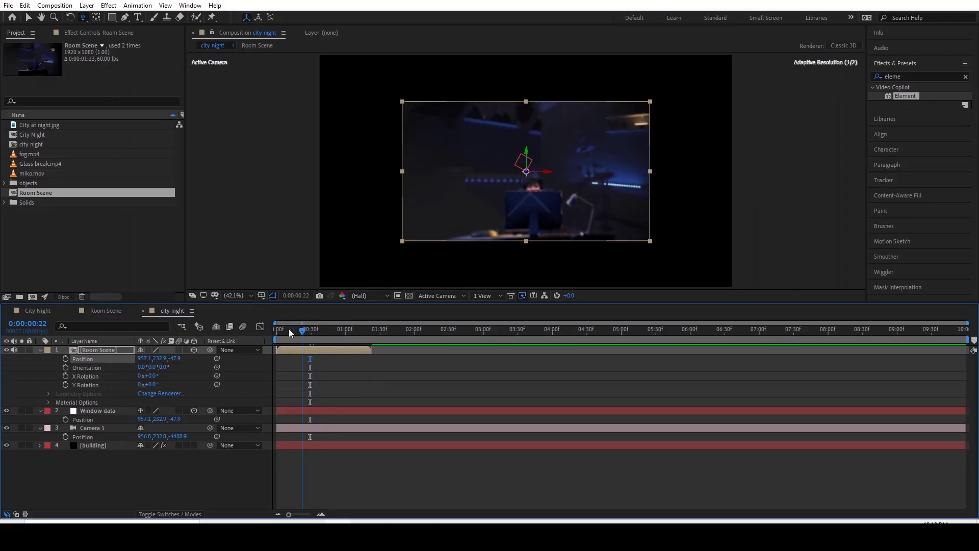
pyautogui.moveTo(288, 331); pyautogui.dragTo(295, 329)
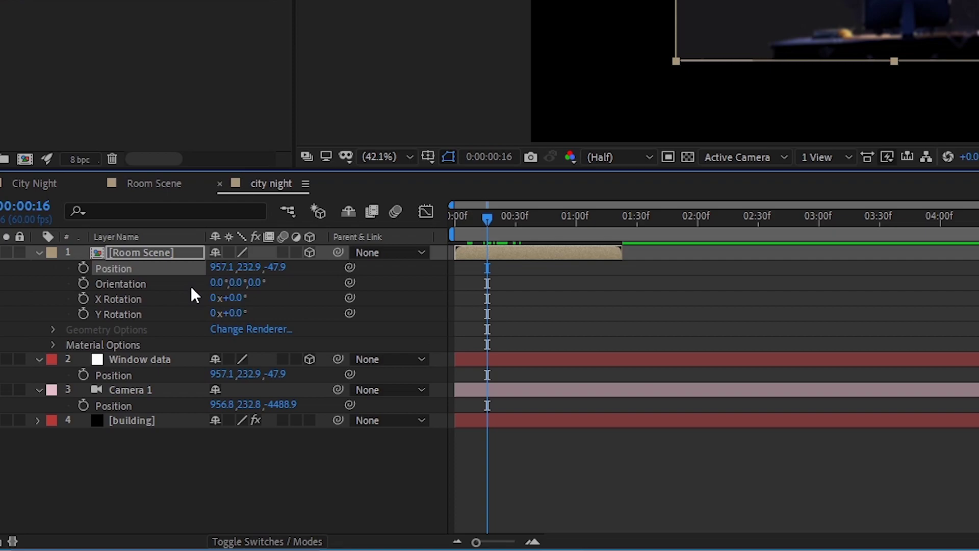
# Show the Room Scene layer's Scale property and set its linked scale to 2%.
pyautogui.hotkey('shift', 's')
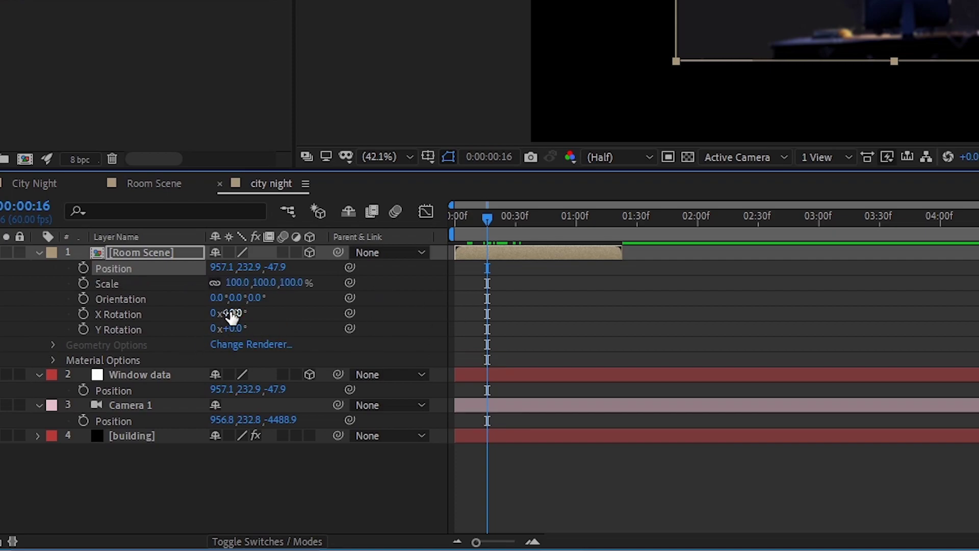
pyautogui.click(292, 283)
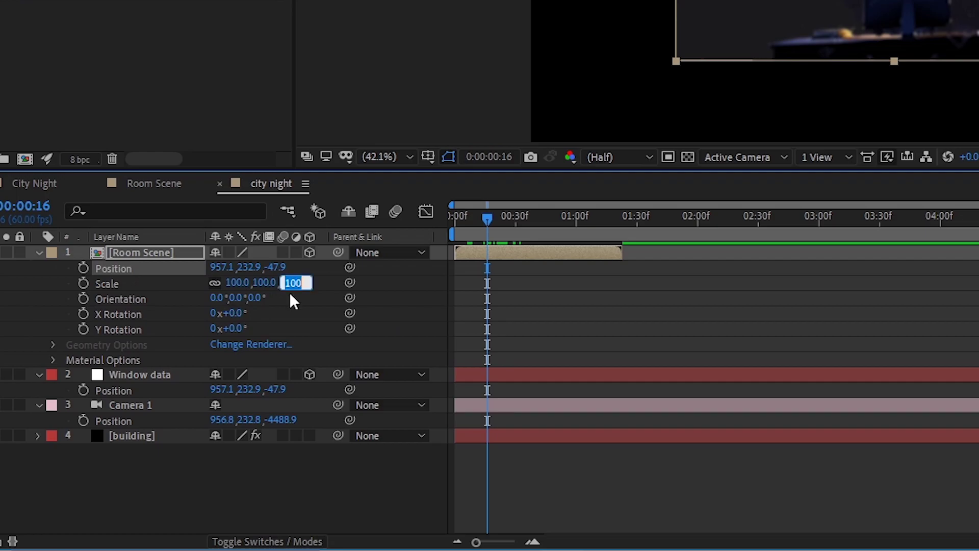
pyautogui.write('2')
pyautogui.press('Return')
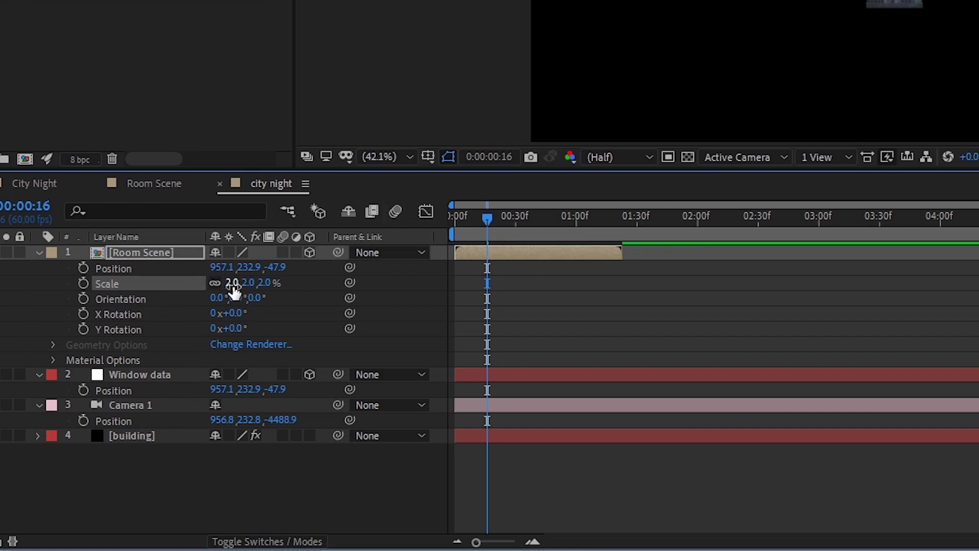
# Copy the Window data position onto Camera 1 and pull the camera back to a Z position of about -127.3.
pyautogui.click(128, 391)
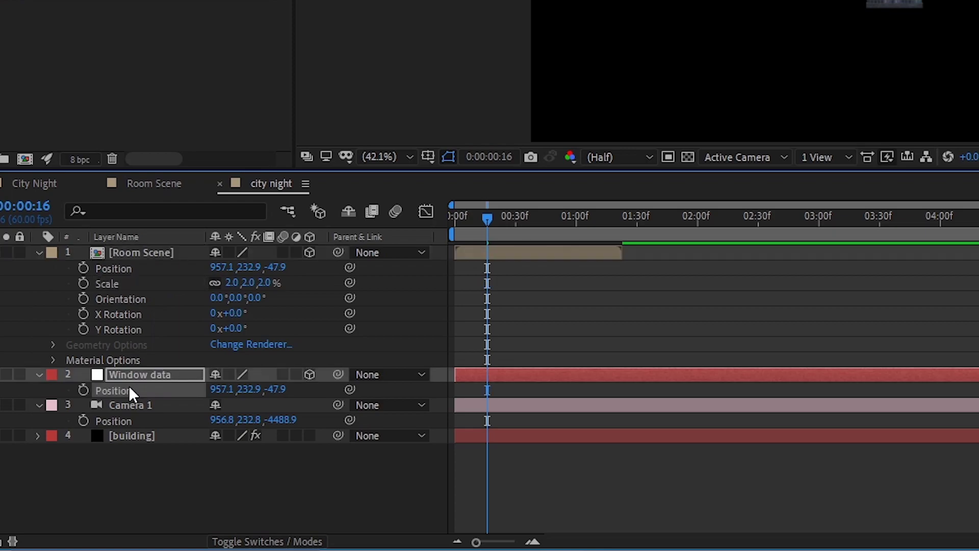
pyautogui.click(122, 420)
pyautogui.hotkey('ctrl', 'v')
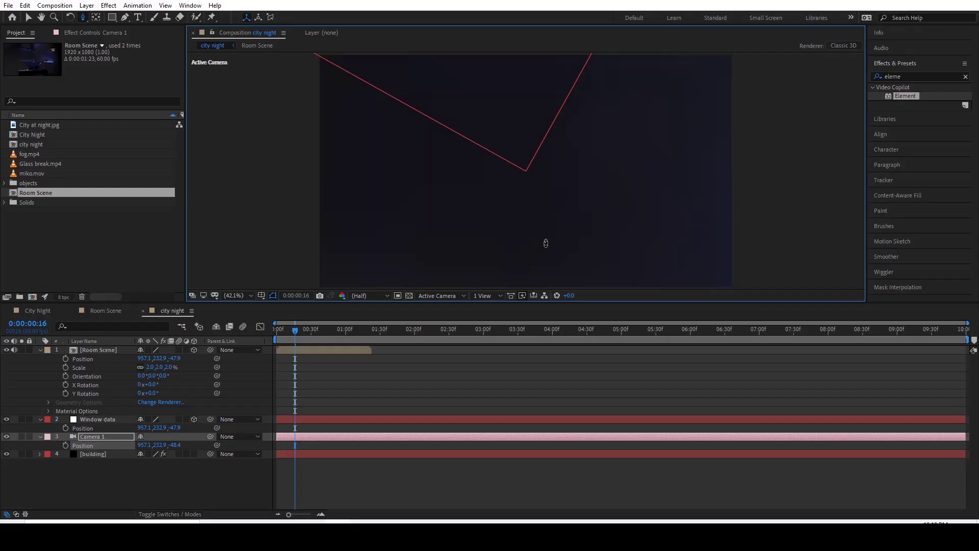
pyautogui.moveTo(533, 196); pyautogui.dragTo(542, 249)
pyautogui.moveTo(539, 167); pyautogui.dragTo(560, 260)
pyautogui.moveTo(558, 153); pyautogui.dragTo(565, 235)
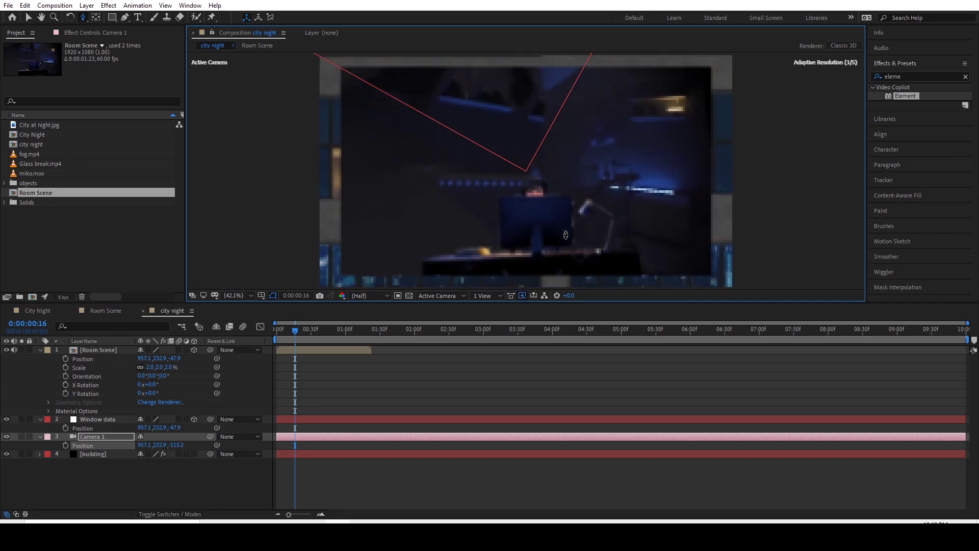
pyautogui.moveTo(556, 182); pyautogui.dragTo(553, 197)
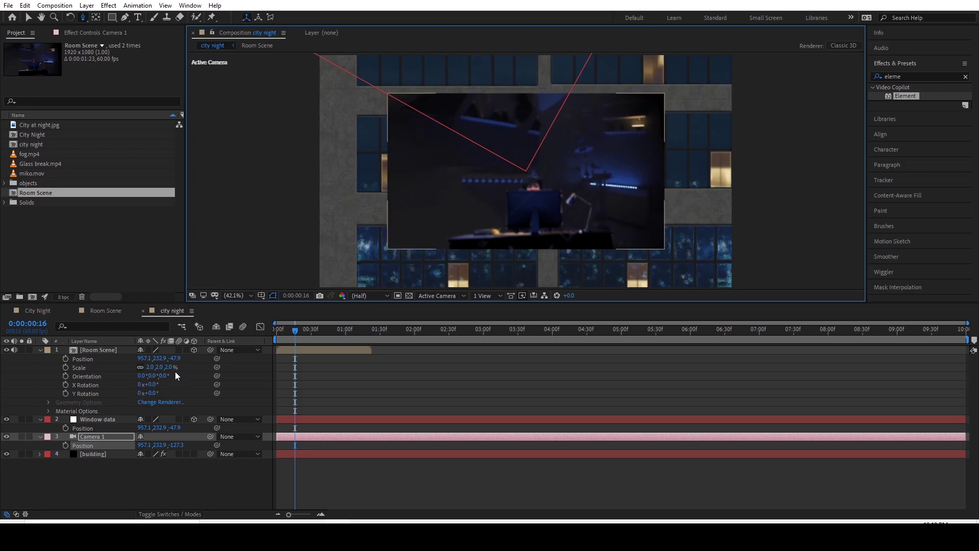
# Examine the camera's placement in front of the building from the Top view, and return to the Active Camera view.
pyautogui.click(439, 297)
pyautogui.click(436, 355)
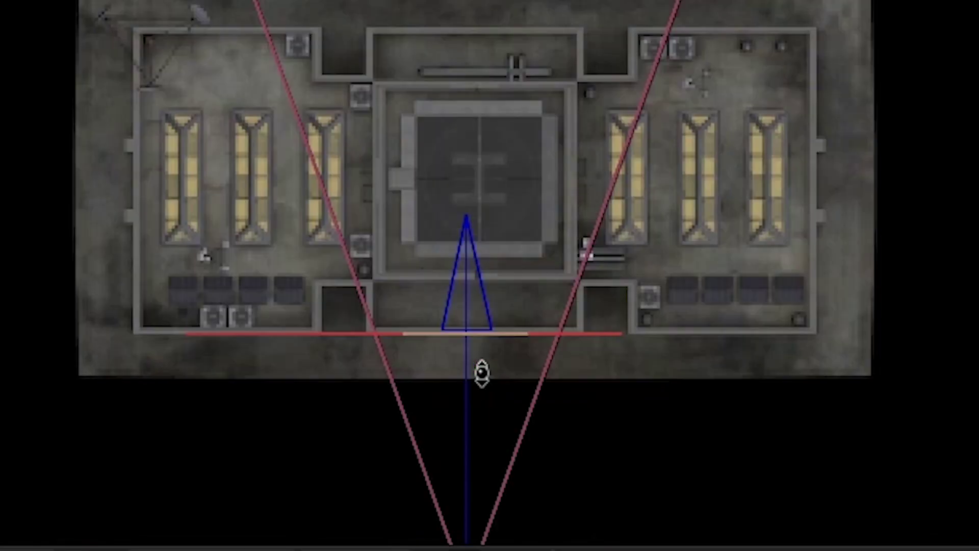
pyautogui.moveTo(482, 374); pyautogui.dragTo(154, 535)
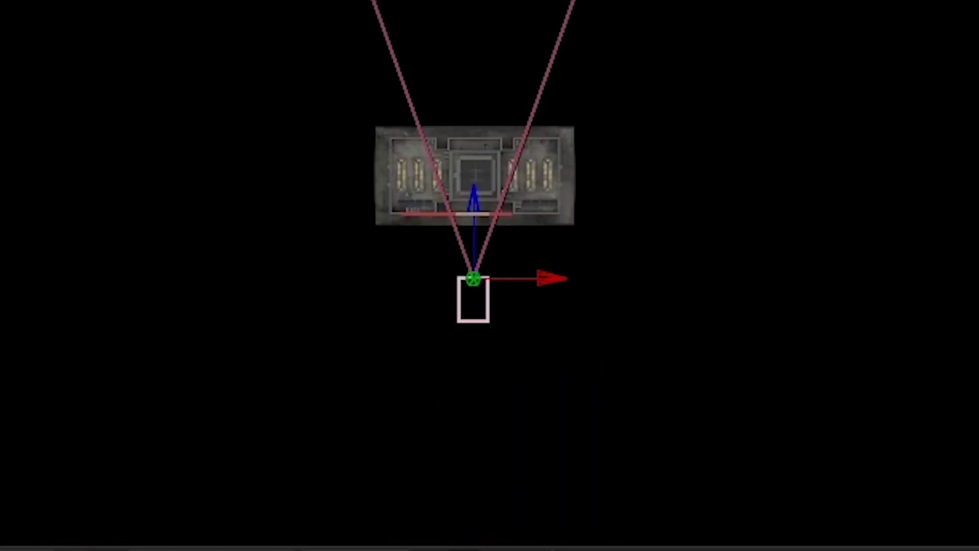
pyautogui.click(437, 296)
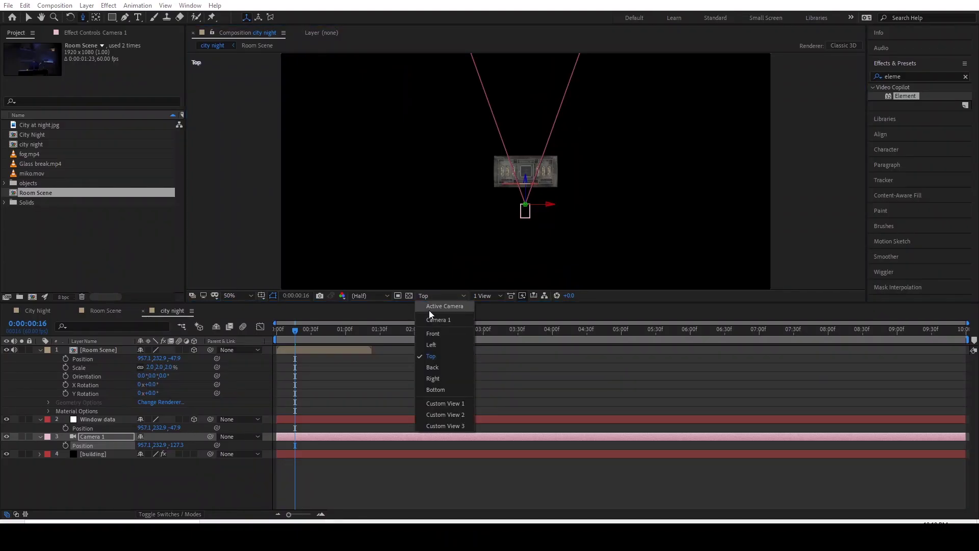
pyautogui.click(428, 309)
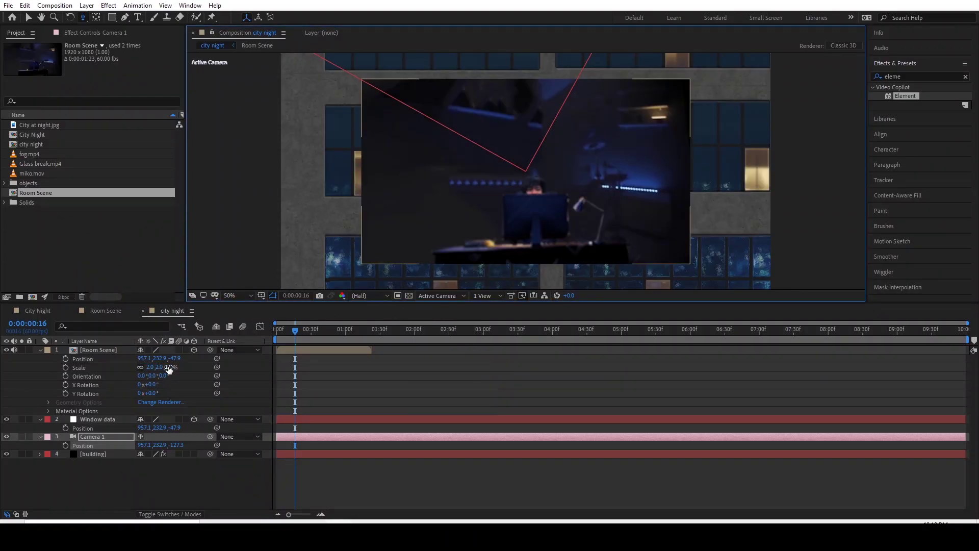
# Set the Room Scene layer's linked scale to 0.5% and dolly Camera 1 in to a Z position of about -99.4.
pyautogui.moveTo(167, 367); pyautogui.dragTo(147, 368)
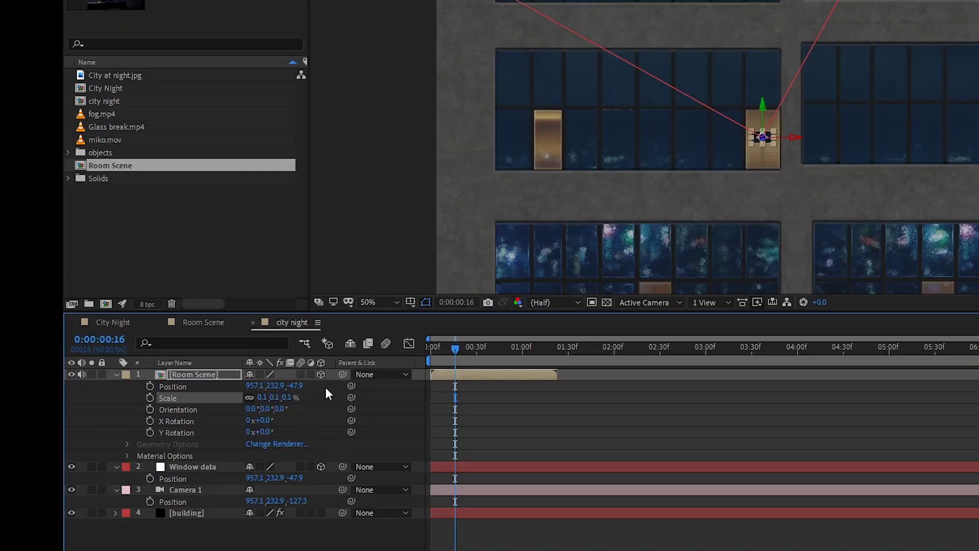
pyautogui.click(285, 398)
pyautogui.press('BackSpace')
pyautogui.write('.5')
pyautogui.press('Return')
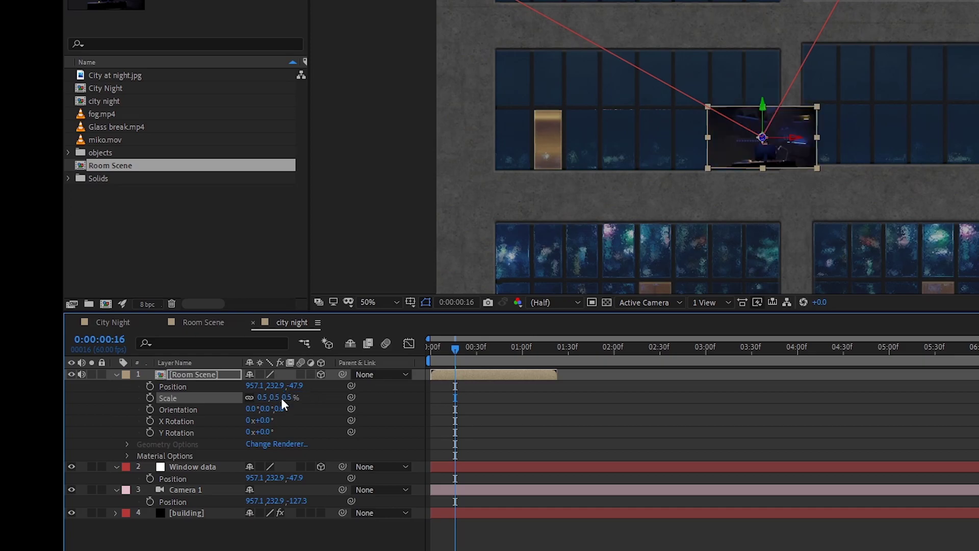
pyautogui.moveTo(778, 183); pyautogui.dragTo(776, 82)
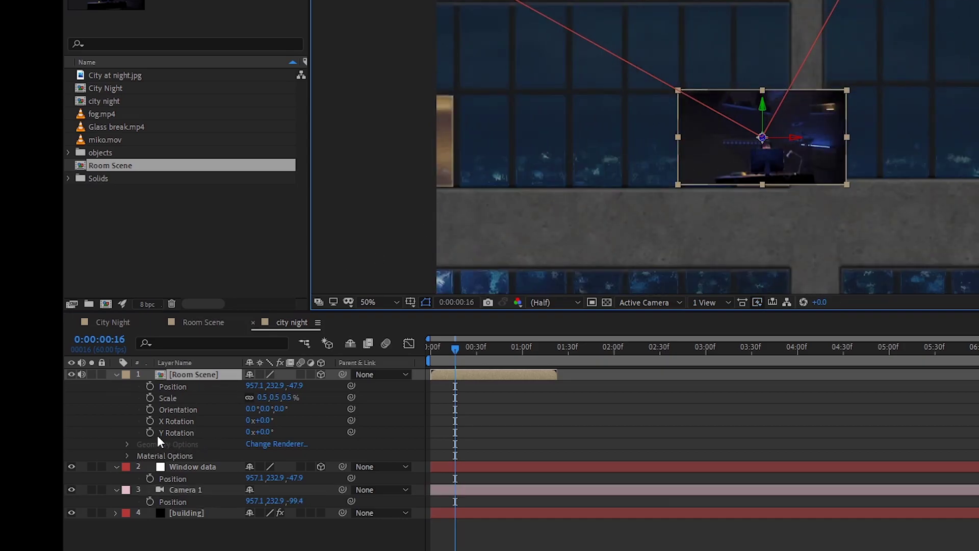
# Show the Room Scene layer's Opacity and set it to 80%, and set the layer's Y position to 233.
pyautogui.hotkey('shift', 't')
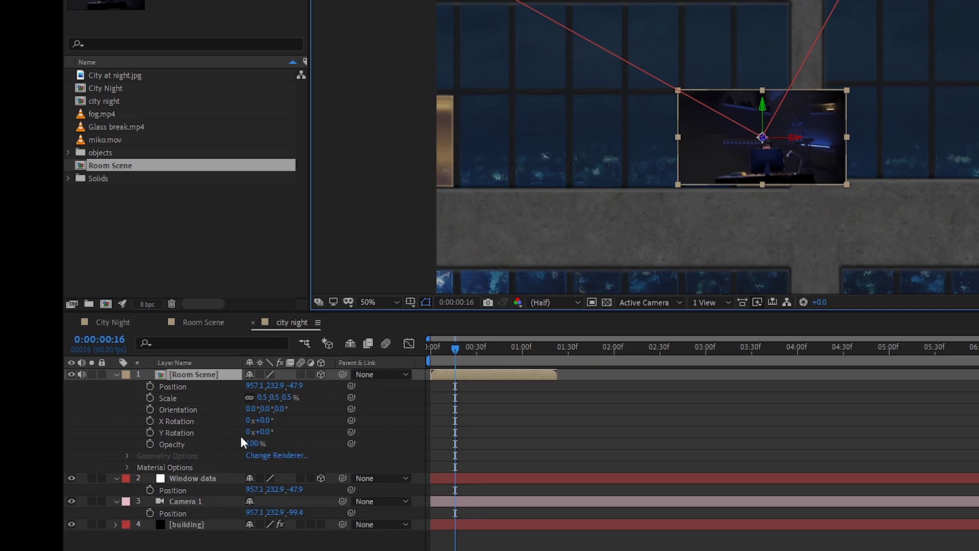
pyautogui.click(251, 444)
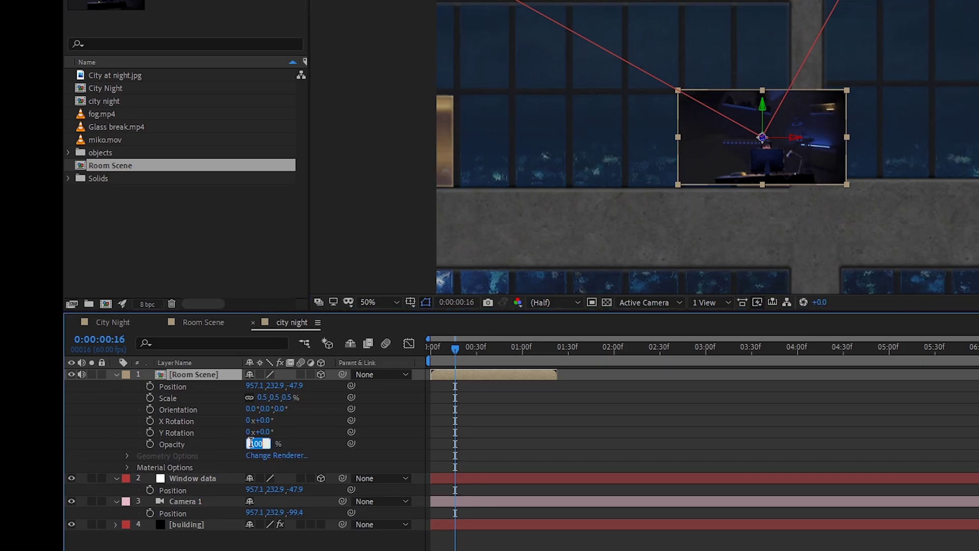
pyautogui.write('80')
pyautogui.press('Return')
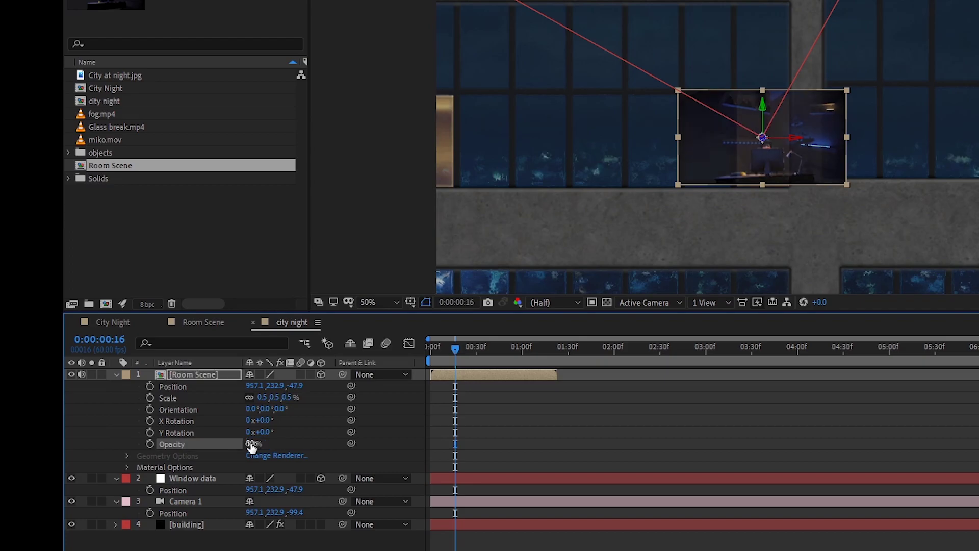
pyautogui.click(275, 387)
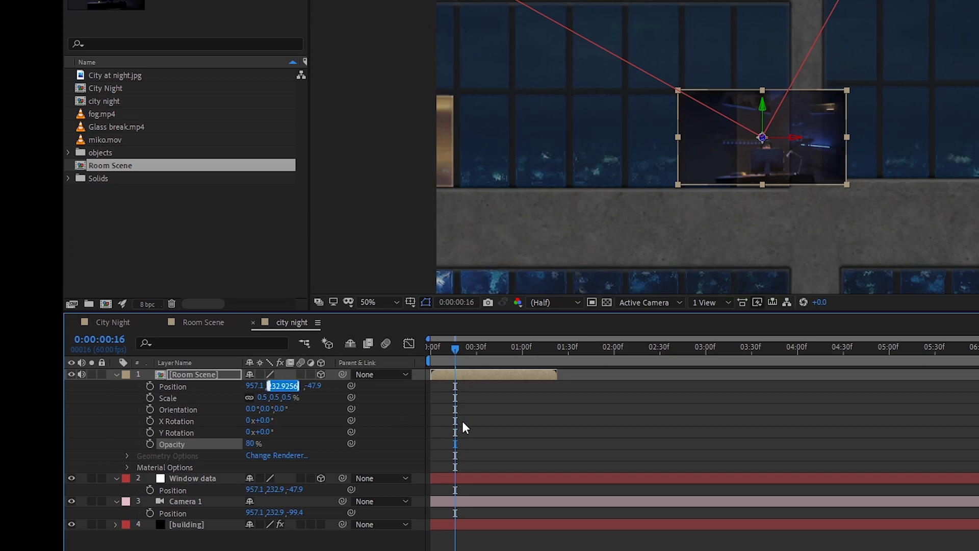
pyautogui.write('233')
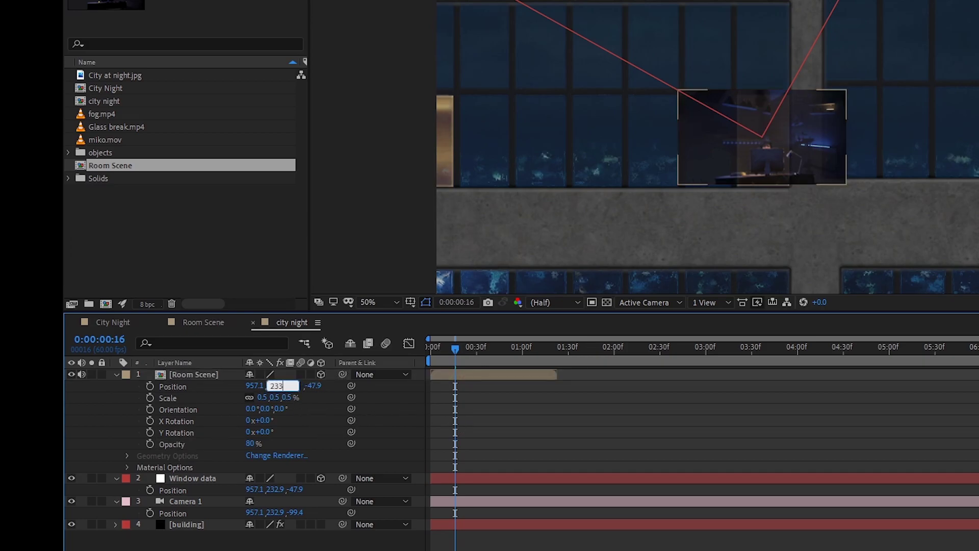
pyautogui.press('Return')
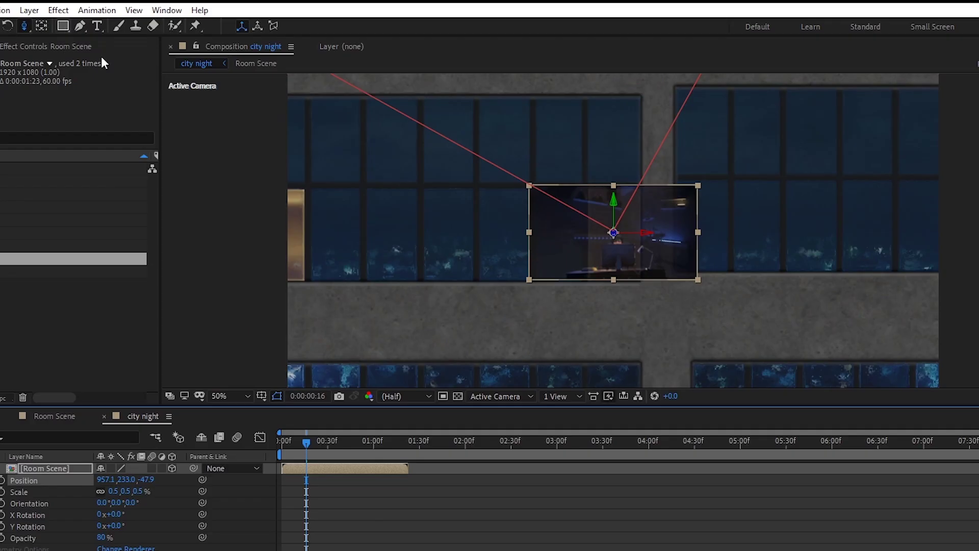
# Draw a rectangular mask on the Room Scene layer that matches the lit window pane behind it.
pyautogui.click(378, 471)
pyautogui.click(68, 30)
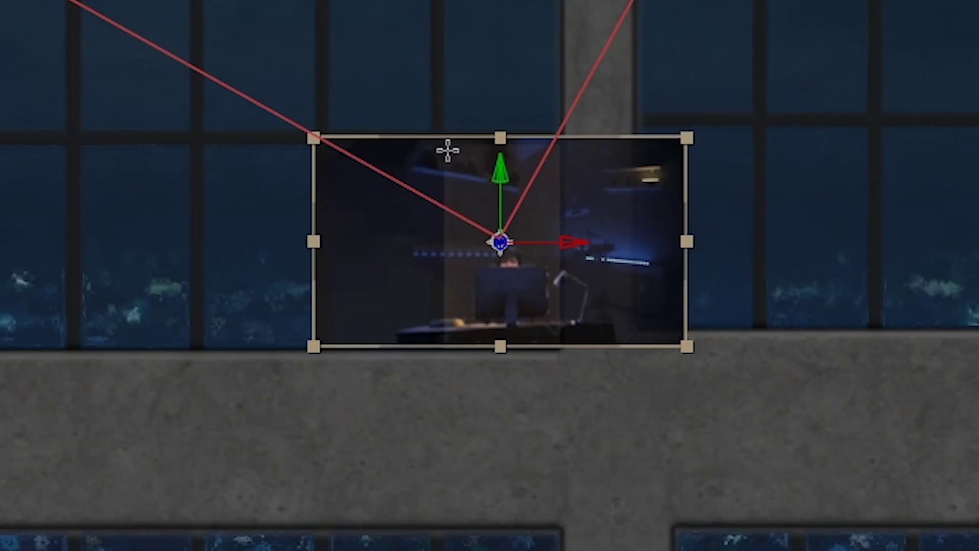
pyautogui.moveTo(445, 146); pyautogui.dragTo(559, 346)
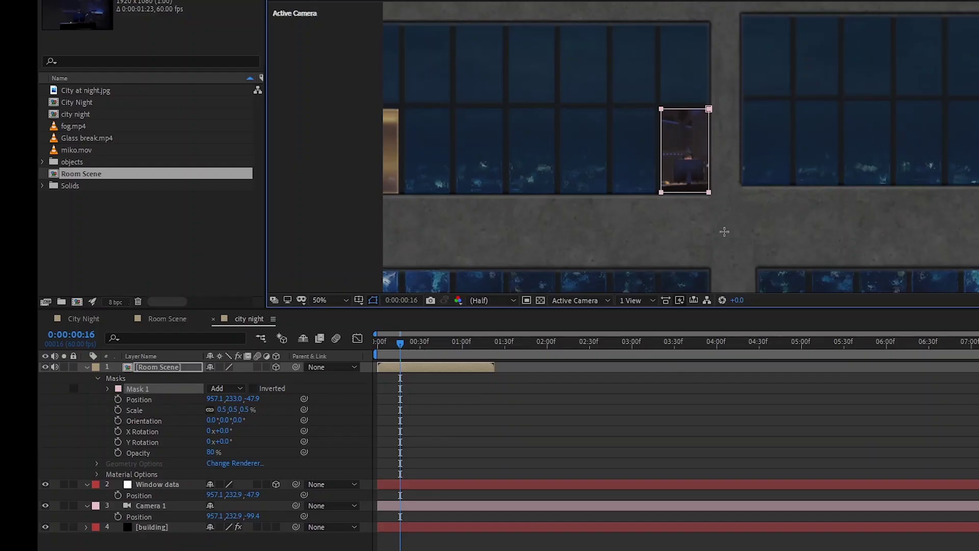
pyautogui.click(662, 421)
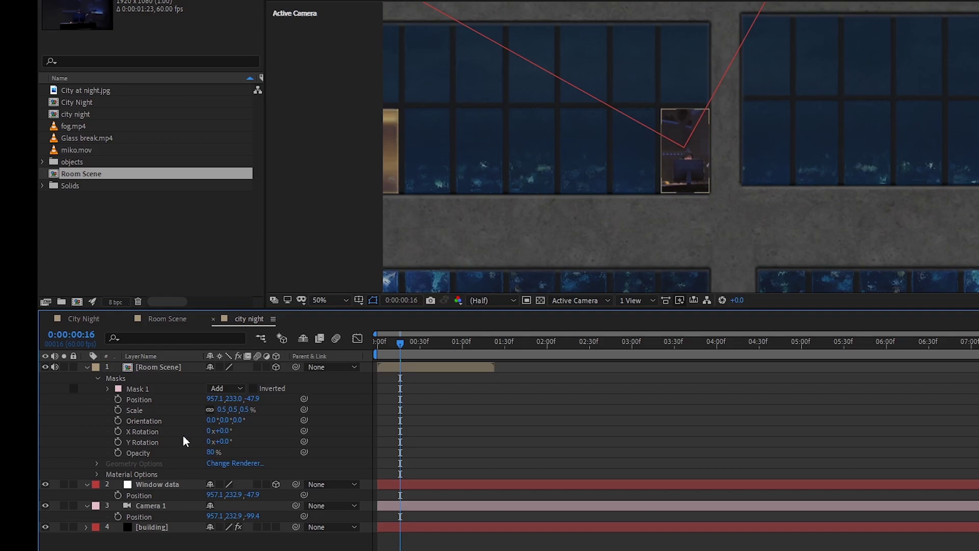
# Set the Room Scene mask's feather to 20 pixels and its expansion to 29 pixels.
pyautogui.click(108, 389)
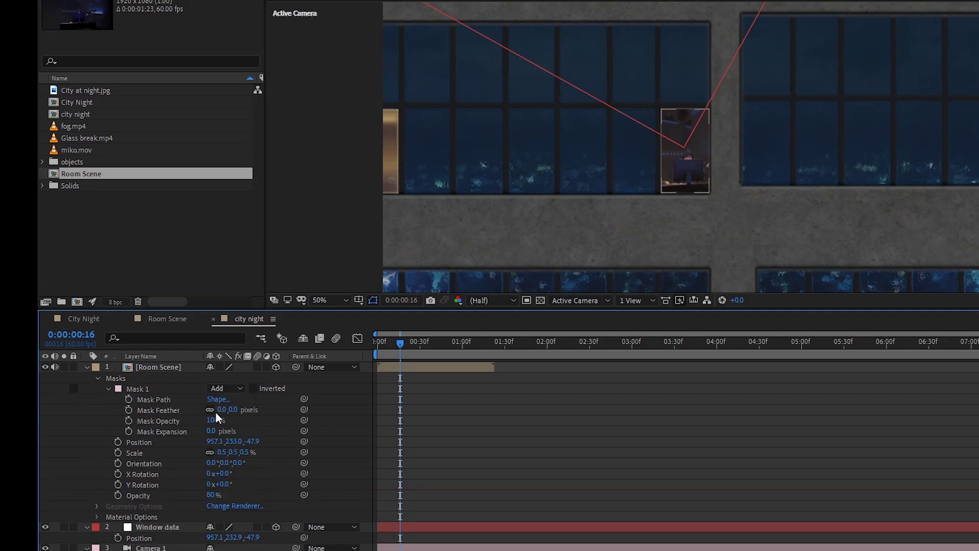
pyautogui.click(236, 410)
pyautogui.press('Return')
pyautogui.moveTo(213, 431); pyautogui.dragTo(675, 445)
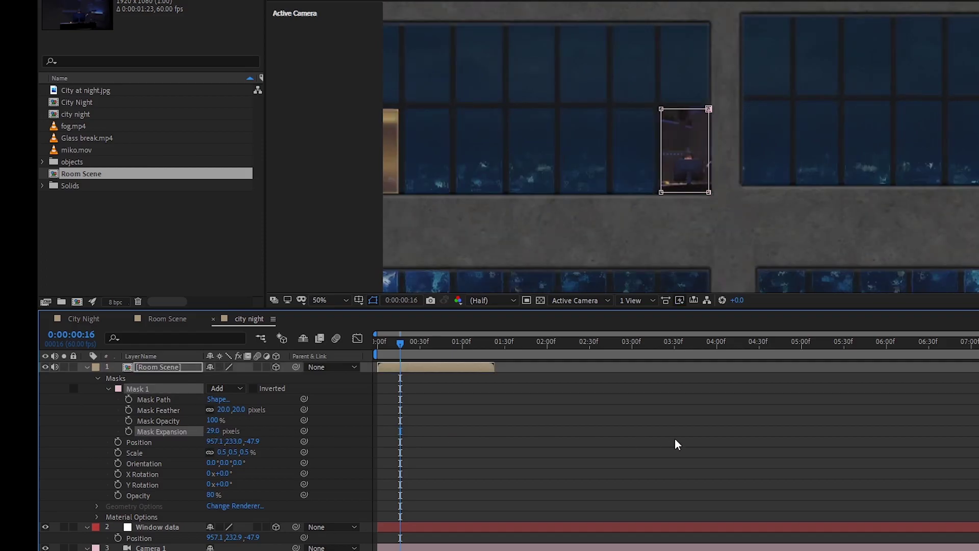
pyautogui.click(683, 445)
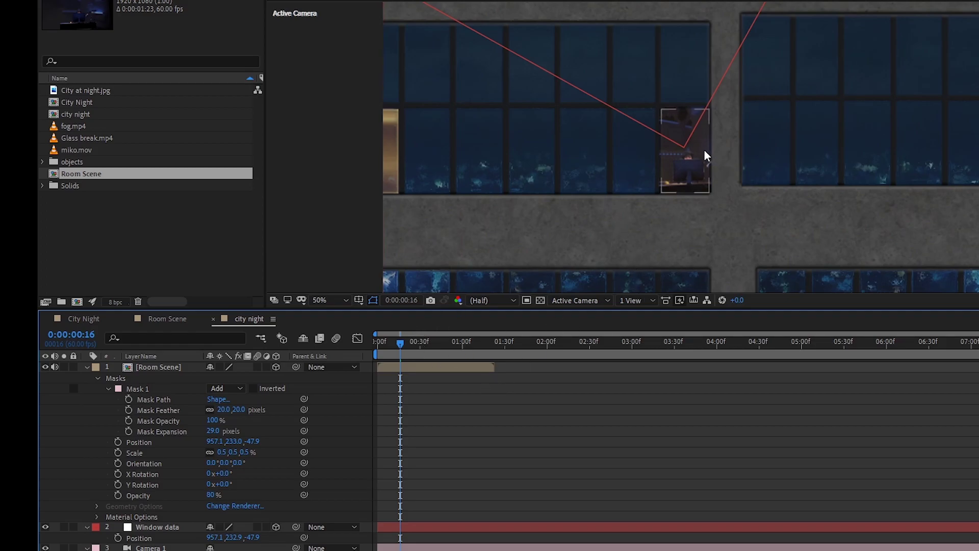
# Move the Room Scene layer to start at 0:00:03:32 and place the current time there.
pyautogui.moveTo(461, 367); pyautogui.dragTo(681, 369)
pyautogui.moveTo(402, 343); pyautogui.dragTo(695, 367)
pyautogui.moveTo(591, 346); pyautogui.dragTo(680, 348)
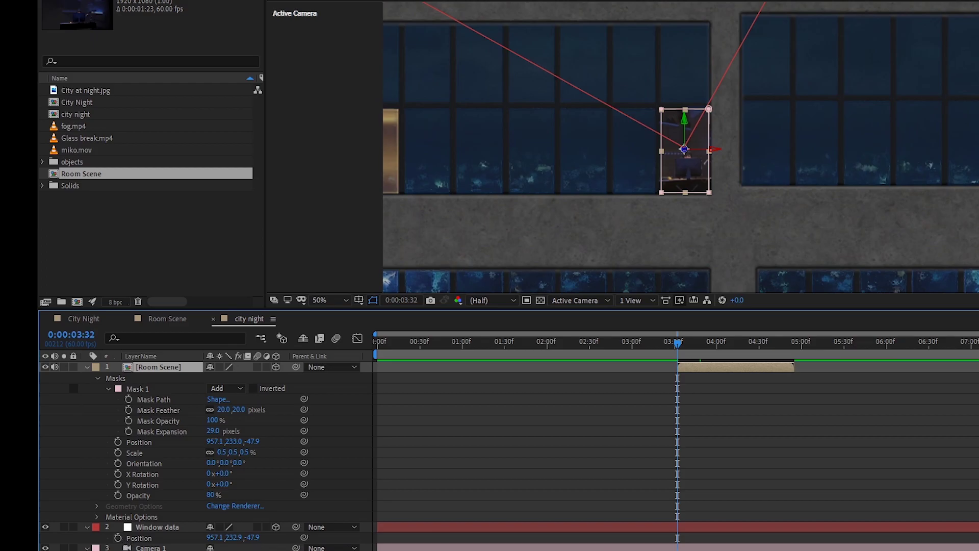
# Keyframe Camera 1's position at 0:00:03:32, pull it back to about Z -1205.2 at 0:00:00:00, and preview the move.
pyautogui.click(65, 514)
pyautogui.moveTo(692, 266); pyautogui.dragTo(353, 255)
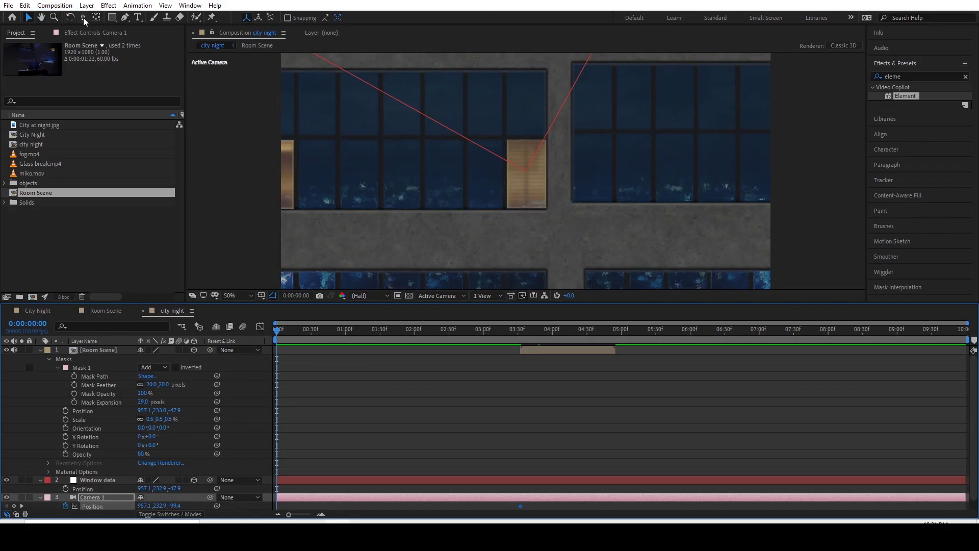
pyautogui.click(82, 17)
pyautogui.moveTo(549, 202)
pyautogui.mouseDown()
pyautogui.moveTo(549, 285)
pyautogui.moveTo(535, 82)
pyautogui.moveTo(517, 136)
pyautogui.moveTo(539, 211)
pyautogui.mouseUp()
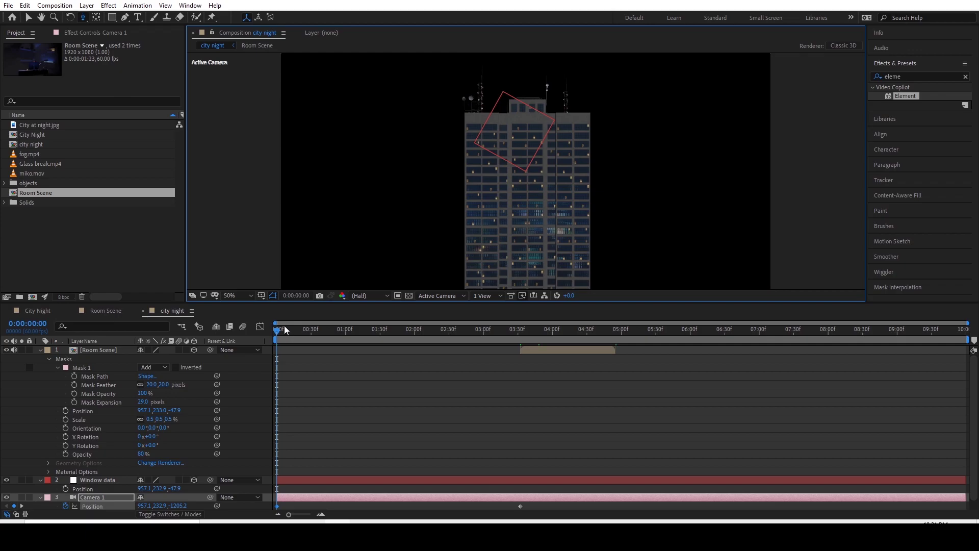
pyautogui.press('space')
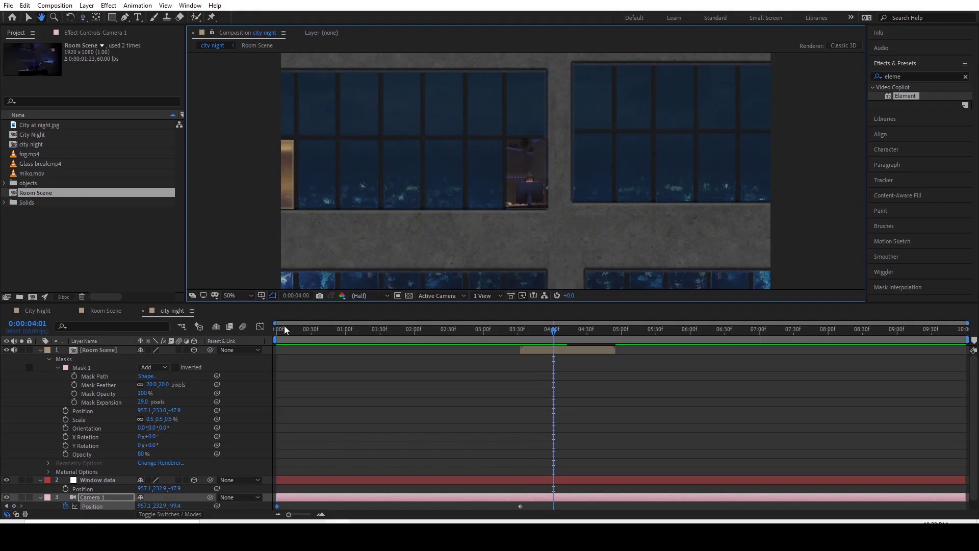
pyautogui.press('space')
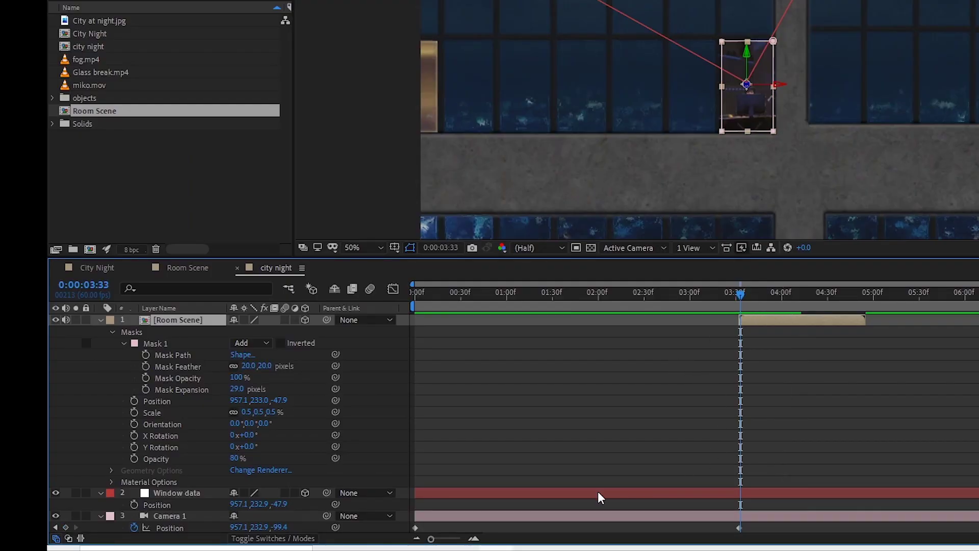
# Set Camera 1's Z position to -58 at its 0:00:03:32 keyframe, and advance one frame to 0:00:03:33.
pyautogui.click(56, 527)
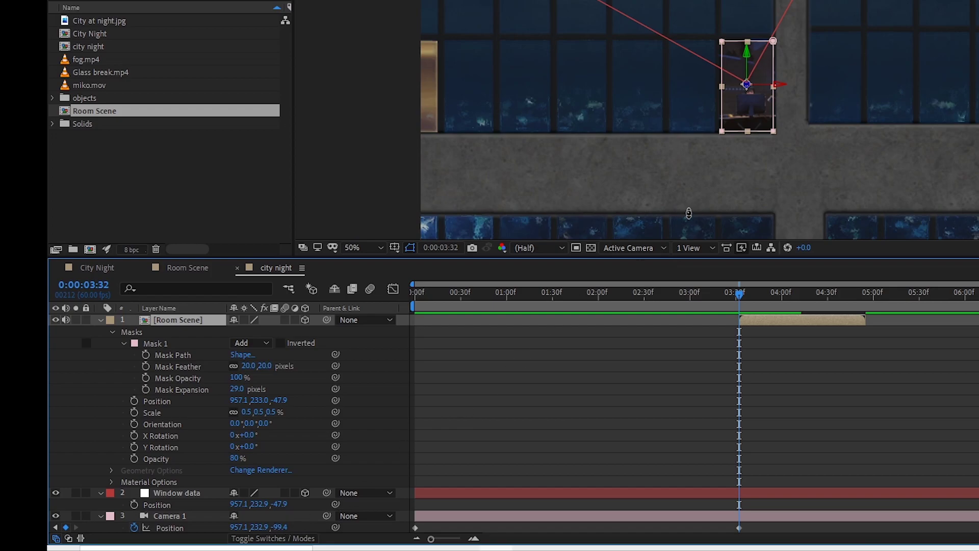
pyautogui.moveTo(711, 170); pyautogui.dragTo(945, 205)
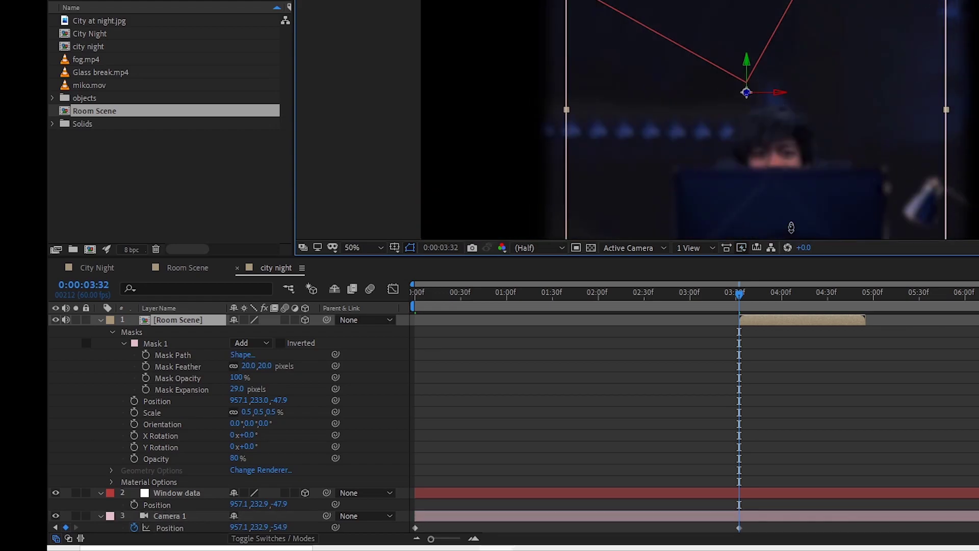
pyautogui.click(285, 526)
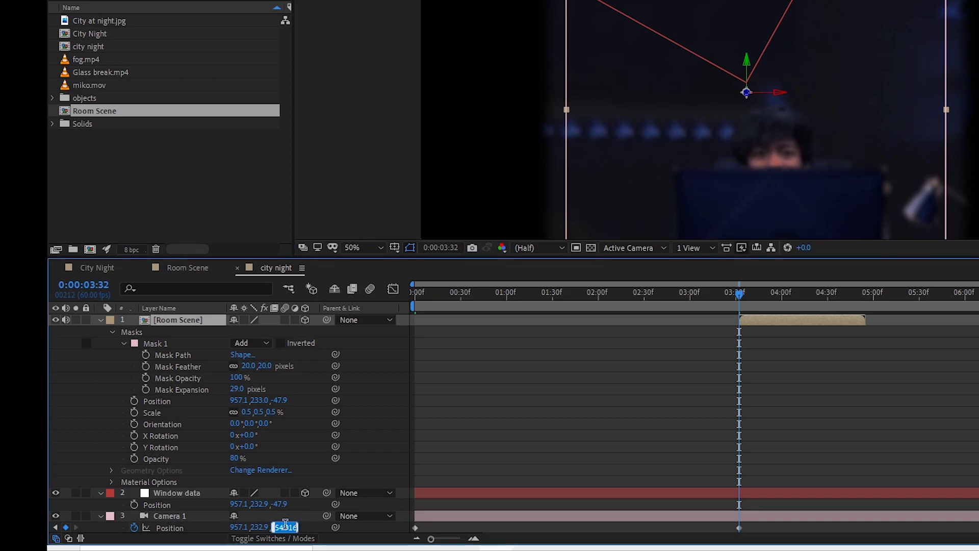
pyautogui.write('-53')
pyautogui.press('Return')
pyautogui.click(279, 527)
pyautogui.write('-')
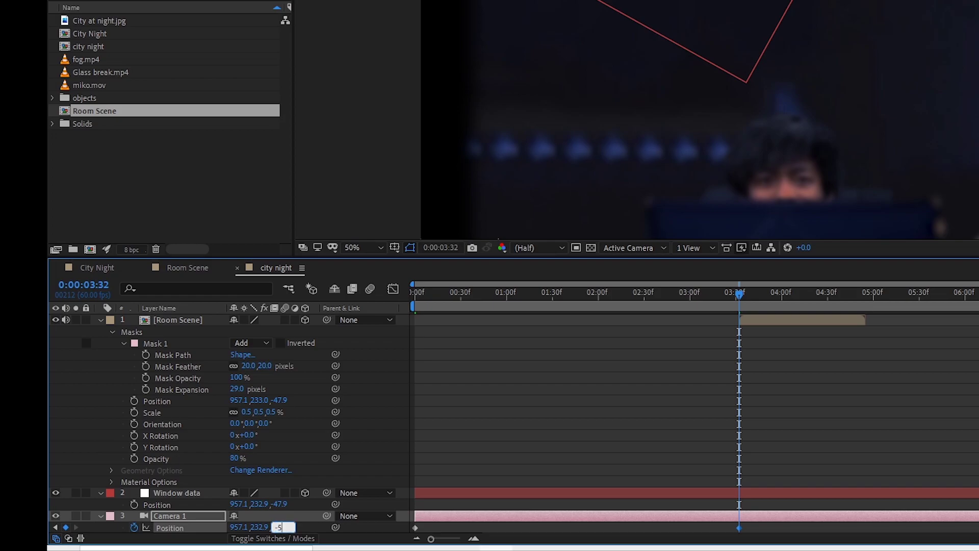
pyautogui.write('57')
pyautogui.press('Return')
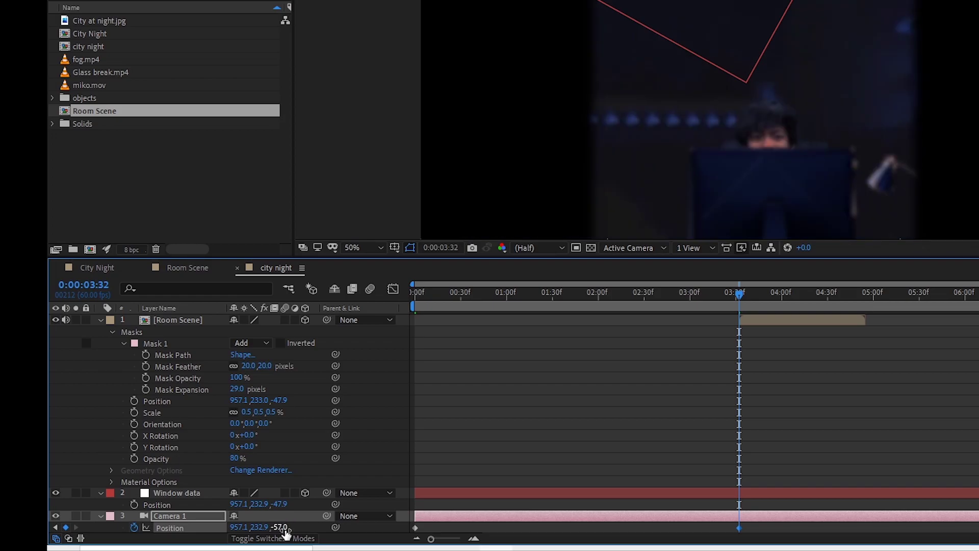
pyautogui.click(284, 527)
pyautogui.write('-58')
pyautogui.press('Return')
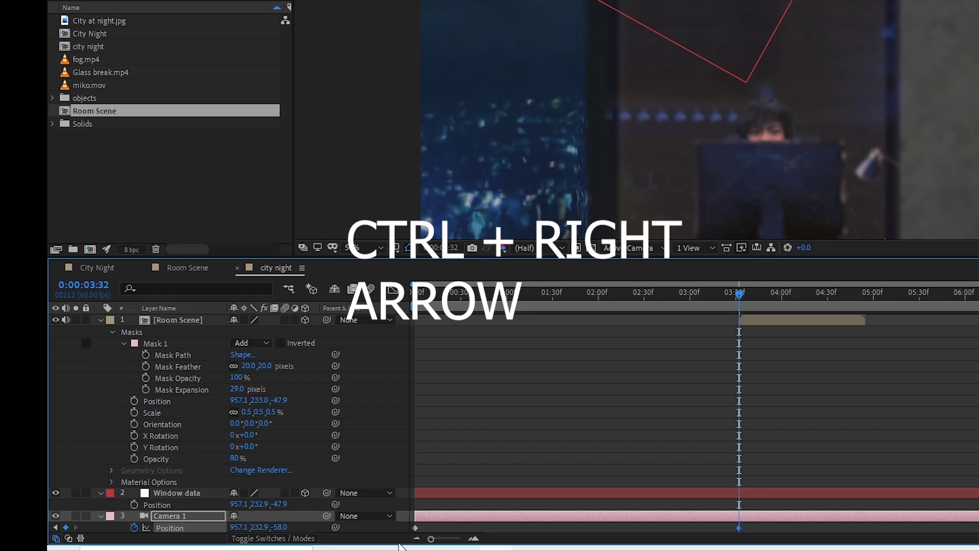
pyautogui.hotkey('ctrl', 'Right')
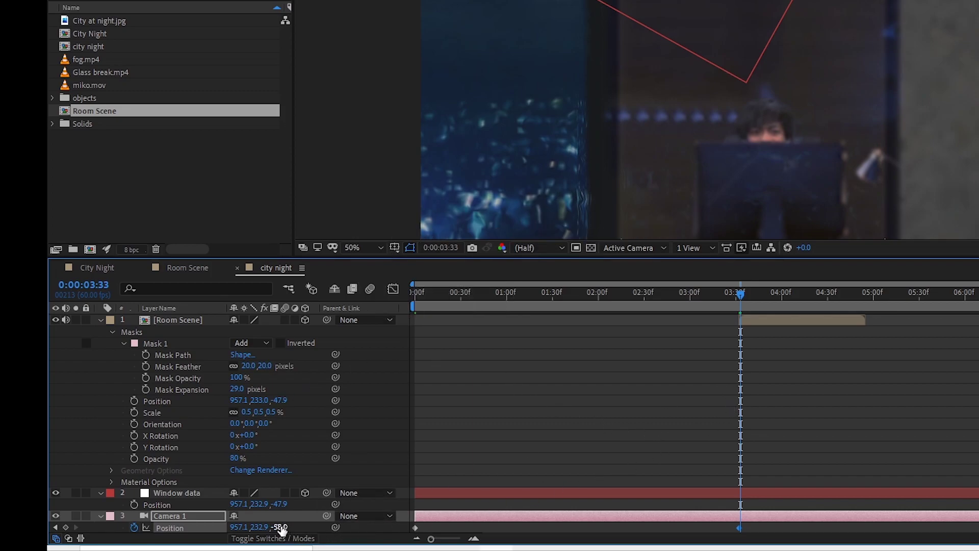
# Set Camera 1's Z position to -57 at 0:00:03:33.
pyautogui.moveTo(282, 528); pyautogui.dragTo(279, 531)
pyautogui.click(281, 527)
pyautogui.write('-57')
pyautogui.press('Return')
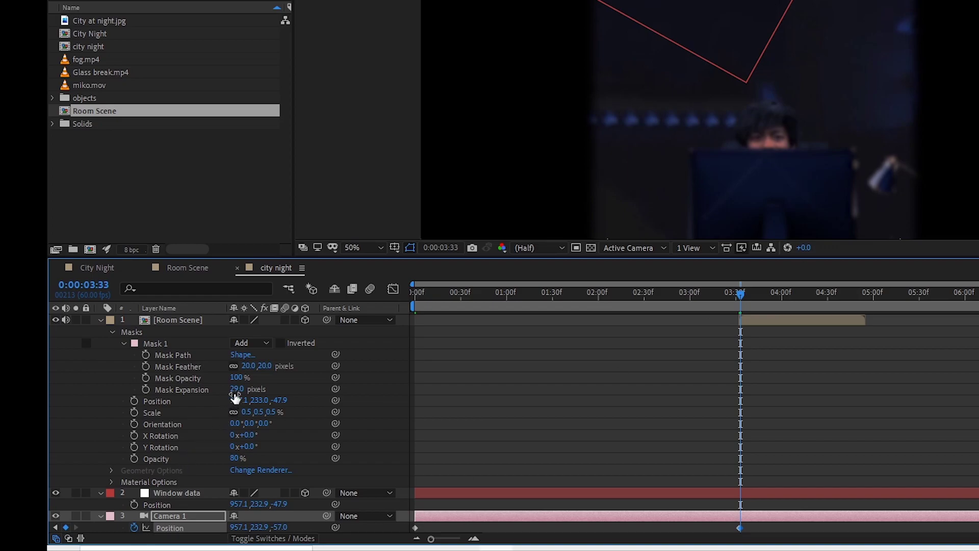
# Keyframe the Room Scene mask's expansion at 29 pixels on 0:00:03:32 and 402 pixels on 0:00:03:33.
pyautogui.click(146, 389)
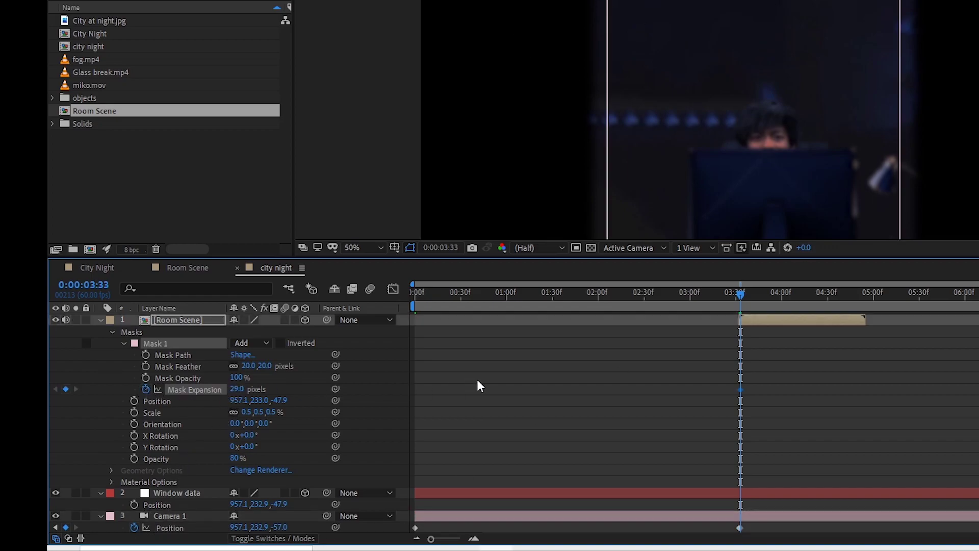
pyautogui.click(55, 528)
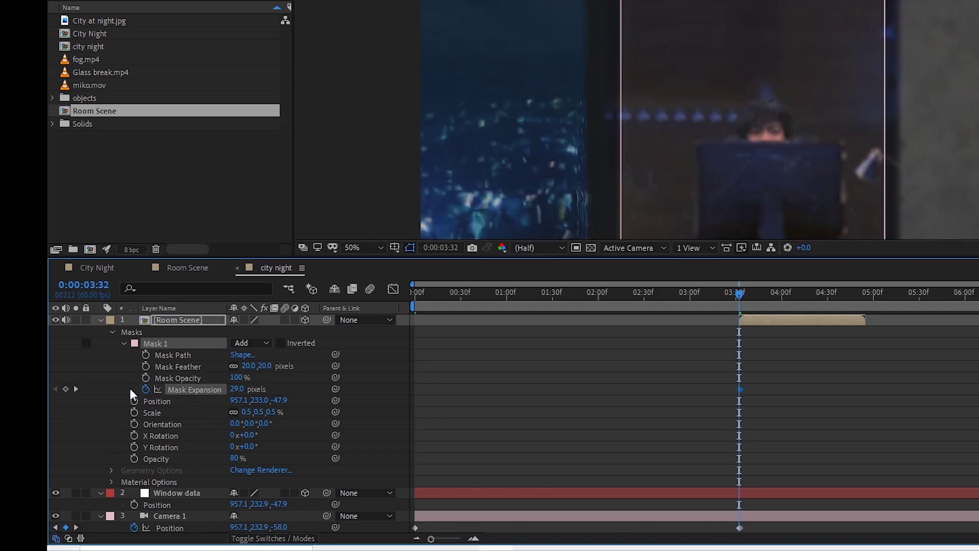
pyautogui.click(66, 389)
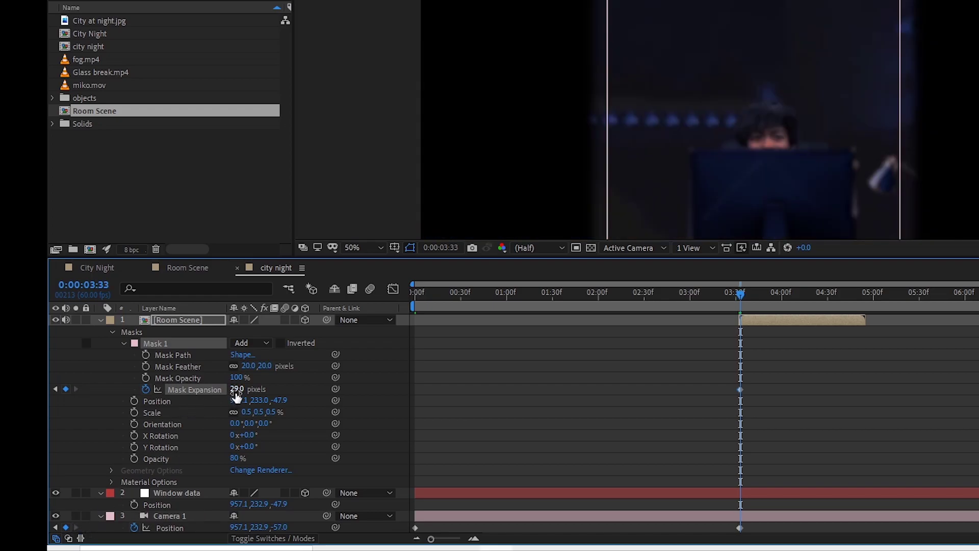
pyautogui.moveTo(236, 393); pyautogui.dragTo(520, 422)
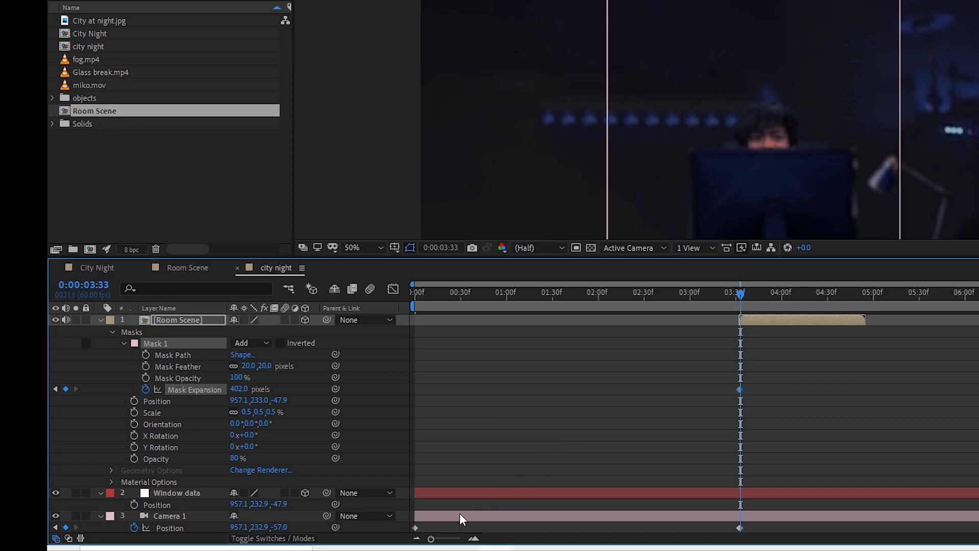
# Compare the frames at 0:00:03:32 and 0:00:03:33, and preview the camera move from 0:00:00:42 into the window.
pyautogui.moveTo(432, 541); pyautogui.dragTo(479, 541)
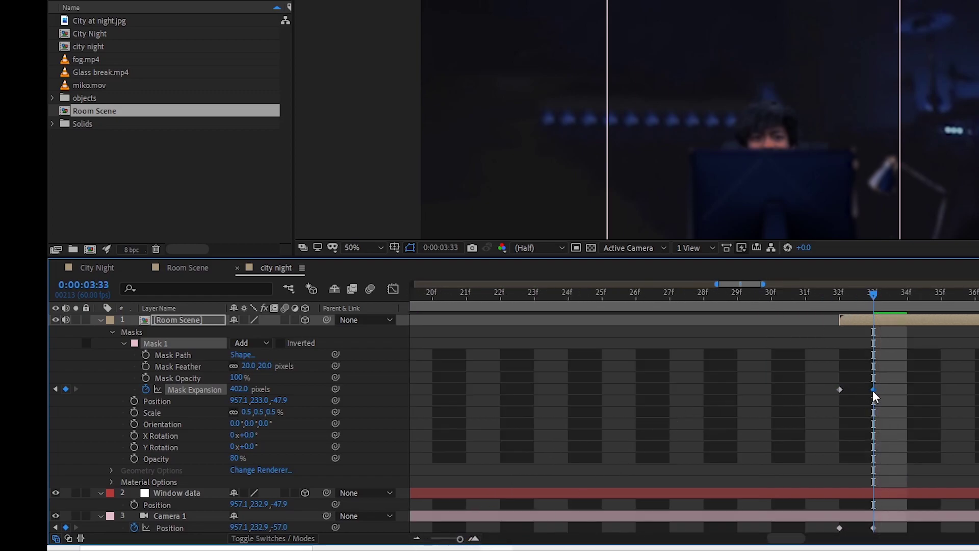
pyautogui.moveTo(862, 301); pyautogui.dragTo(838, 301)
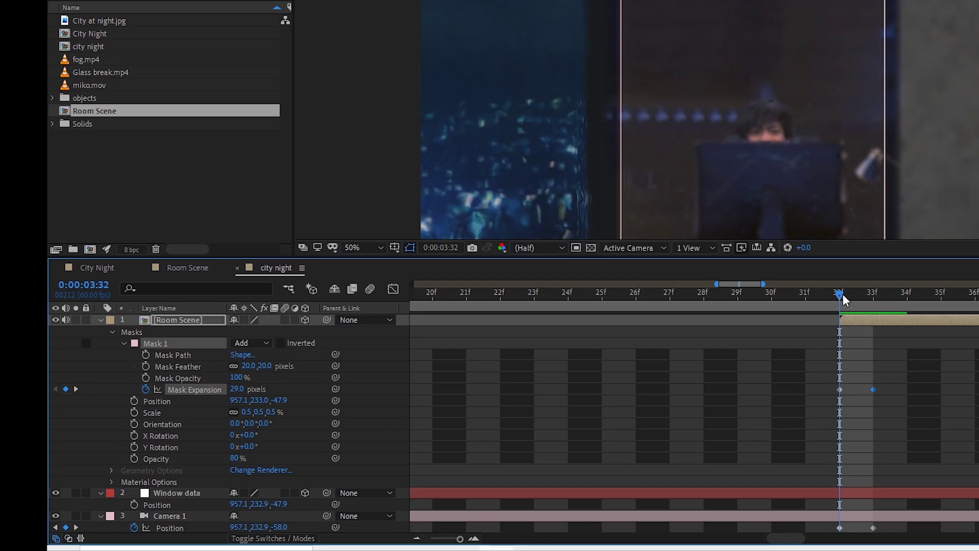
pyautogui.moveTo(842, 300); pyautogui.dragTo(873, 301)
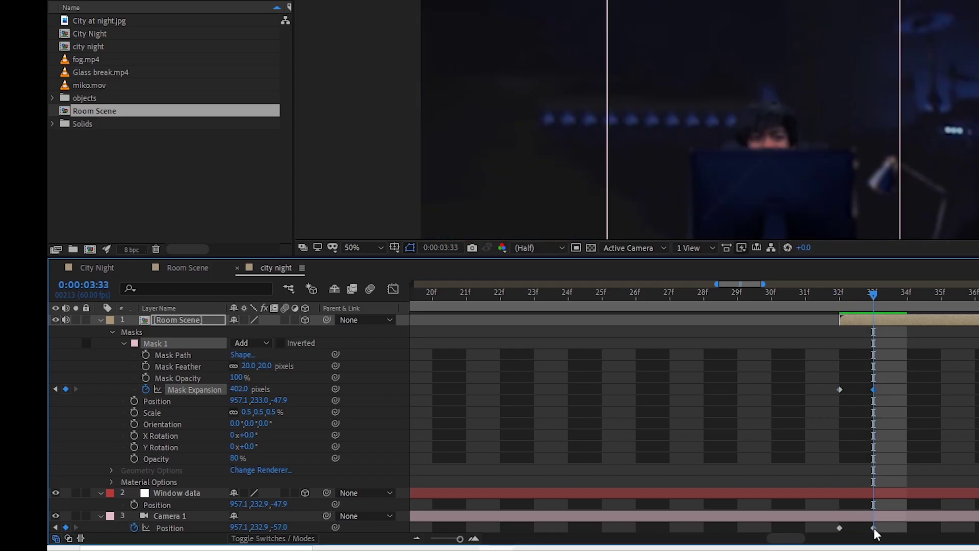
pyautogui.moveTo(875, 392)
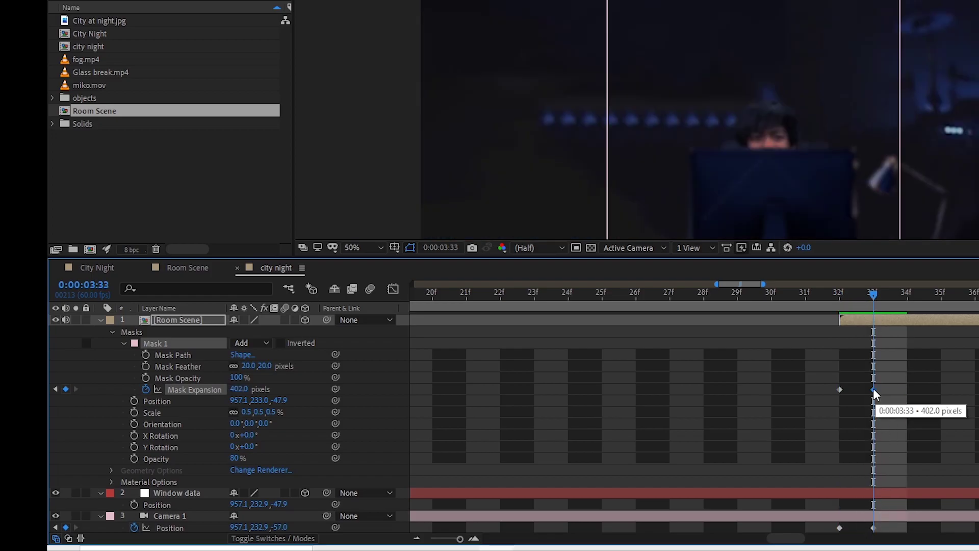
pyautogui.moveTo(874, 298); pyautogui.dragTo(700, 319)
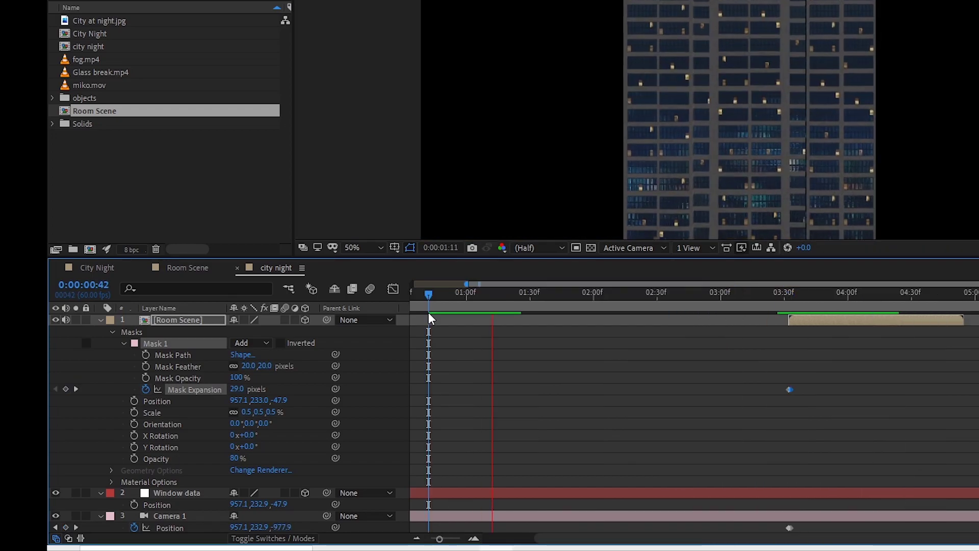
pyautogui.moveTo(432, 319); pyautogui.dragTo(430, 319)
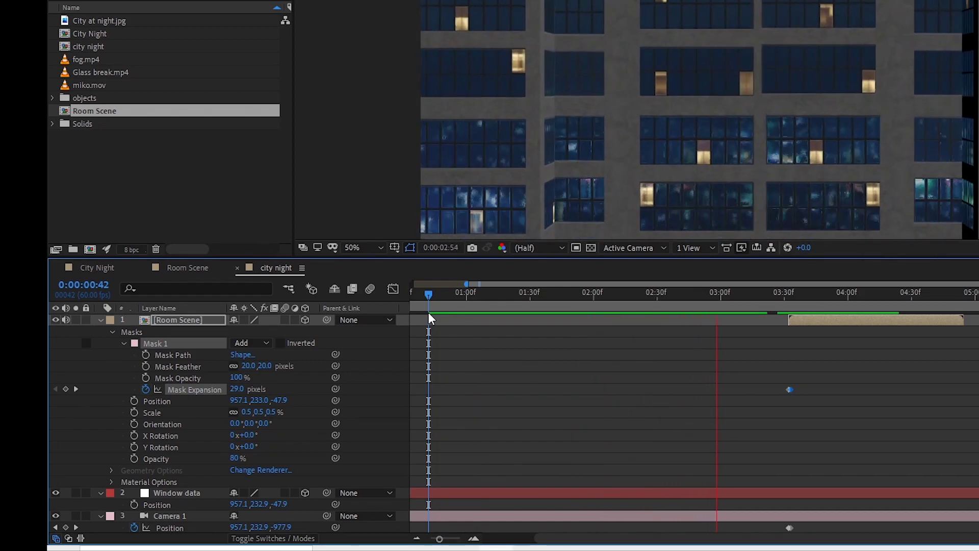
pyautogui.press('space')
# Keyframe the Room Scene layer's opacity at 0:00:03:24 and set it to 100%.
pyautogui.moveTo(848, 294); pyautogui.dragTo(774, 307)
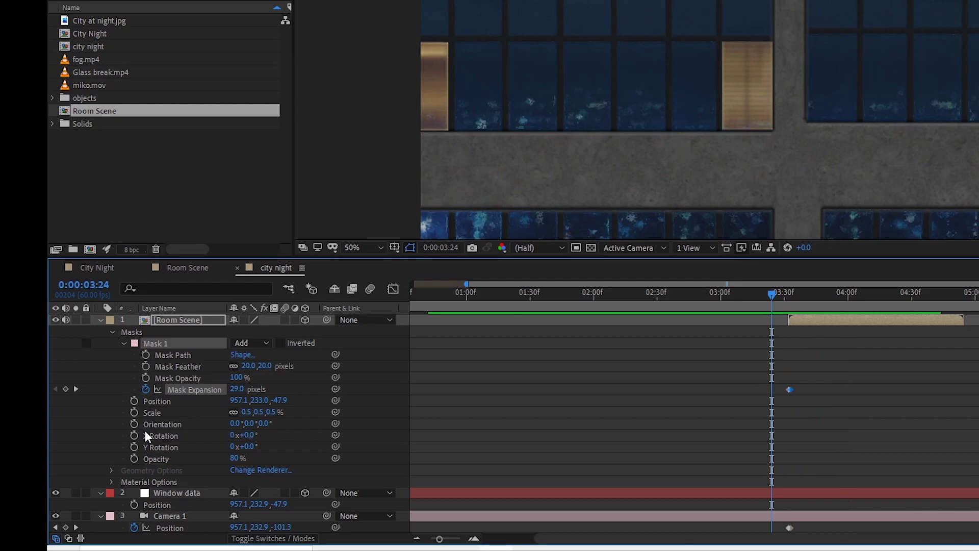
pyautogui.click(134, 458)
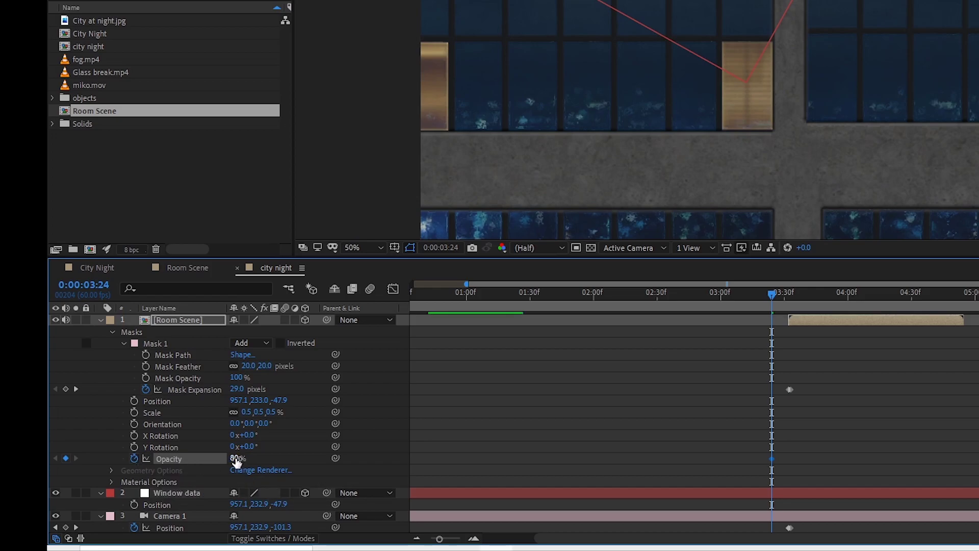
pyautogui.moveTo(233, 458); pyautogui.dragTo(256, 458)
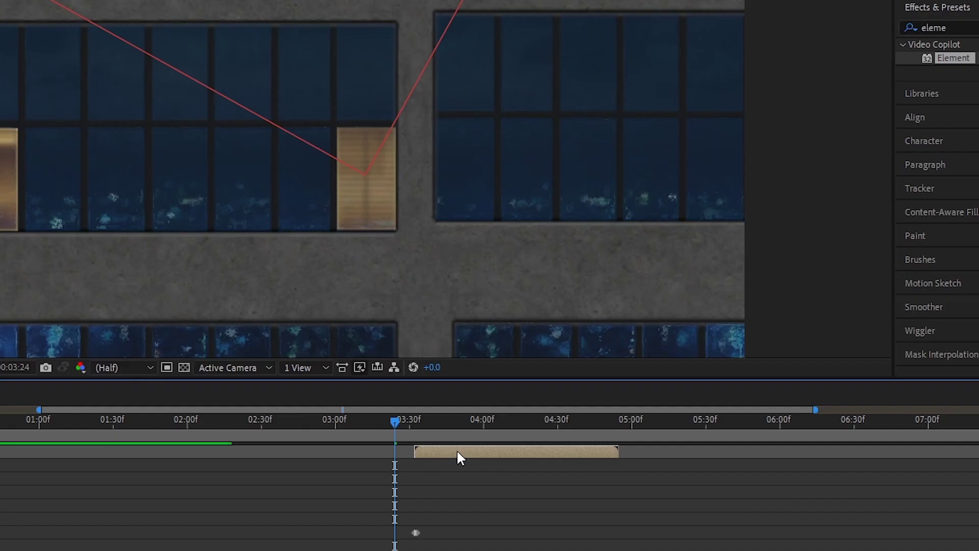
# Enable time remapping on the Room Scene layer and extend its start back to about the beginning of the composition.
pyautogui.rightClick(825, 319)
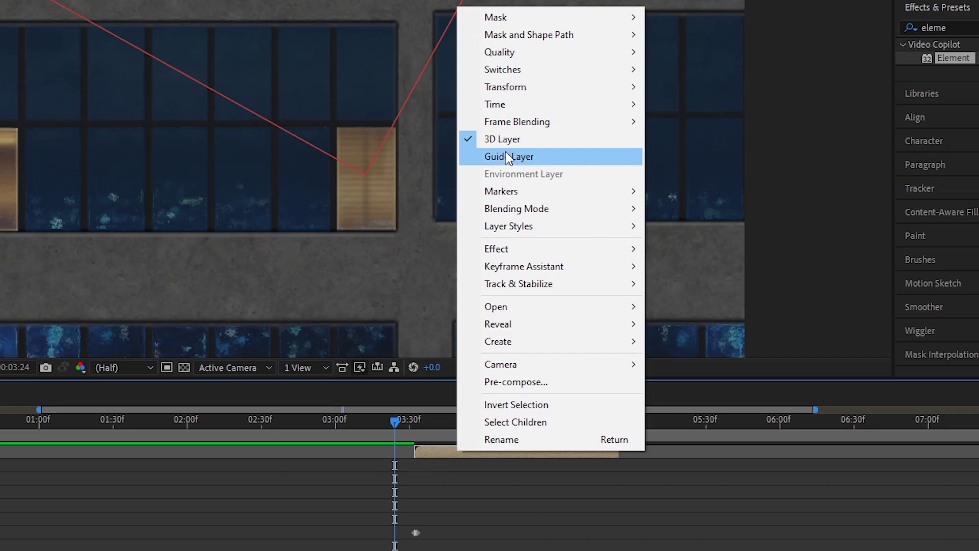
pyautogui.moveTo(496, 103)
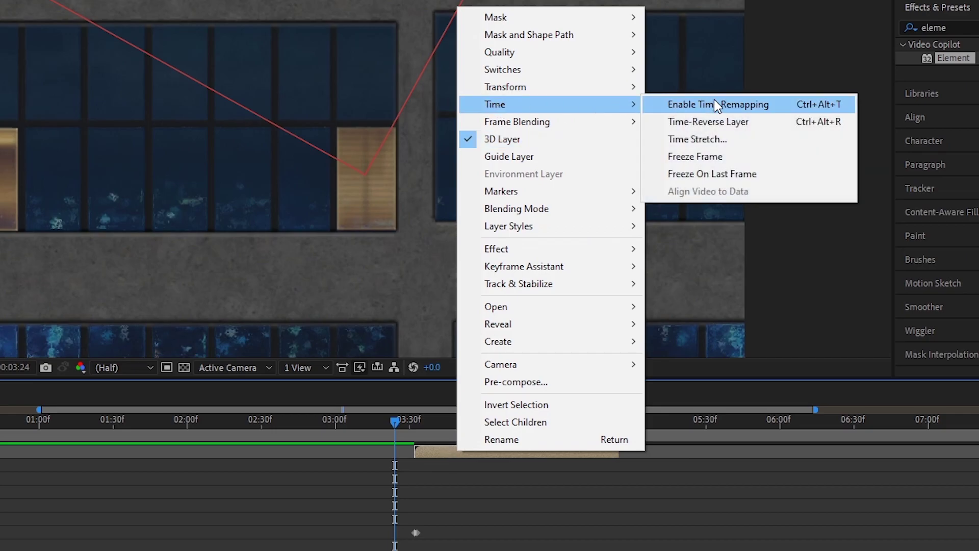
pyautogui.click(715, 104)
pyautogui.moveTo(413, 453); pyautogui.dragTo(0, 462)
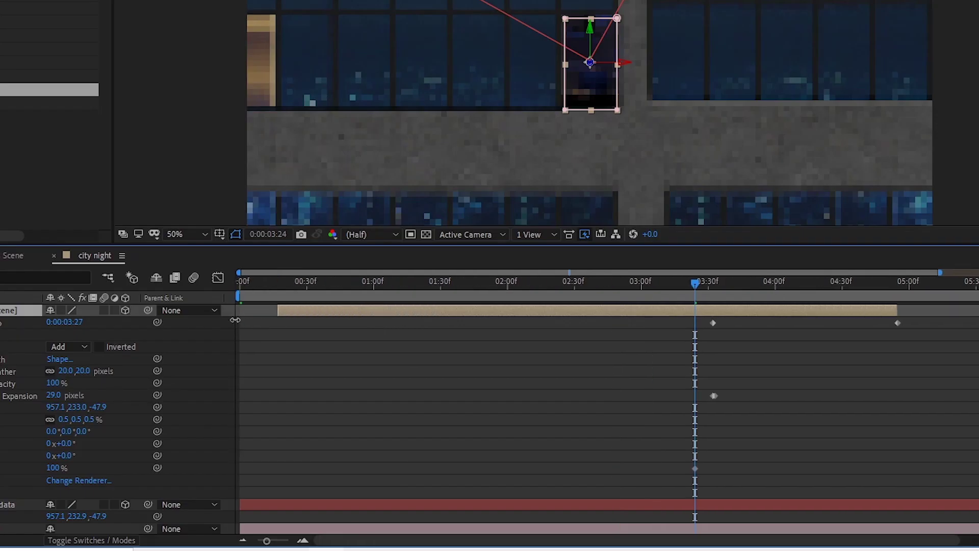
pyautogui.moveTo(235, 320); pyautogui.dragTo(245, 320)
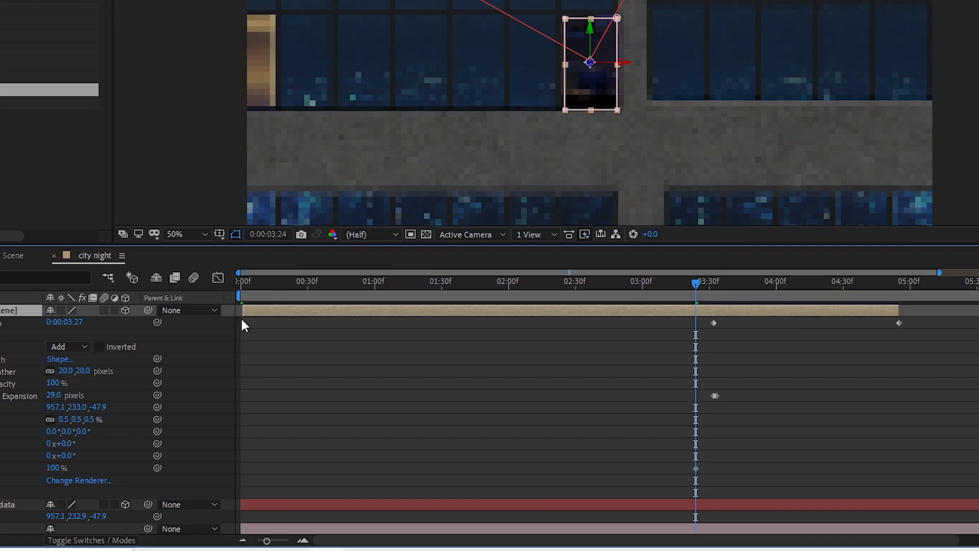
# Add a 76% opacity keyframe to Room Scene at 0:00:03:18 and move its 100% keyframe to 0:00:03:48.
pyautogui.moveTo(695, 287); pyautogui.dragTo(683, 303)
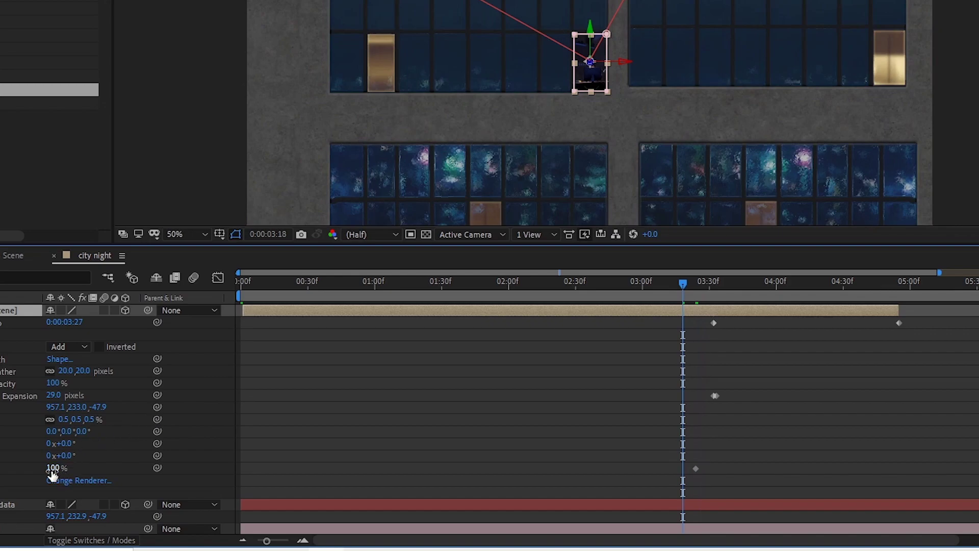
pyautogui.moveTo(51, 474); pyautogui.dragTo(49, 472)
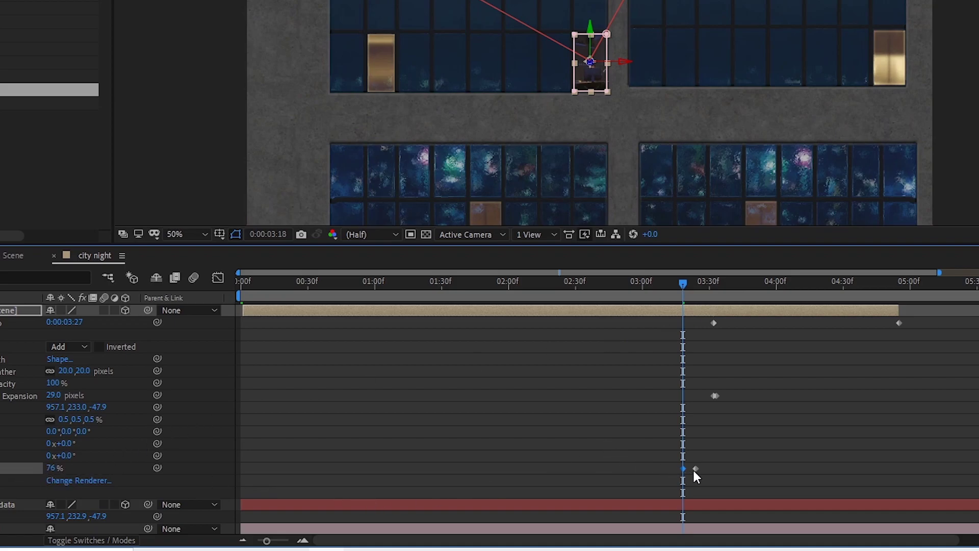
pyautogui.moveTo(697, 468); pyautogui.dragTo(749, 468)
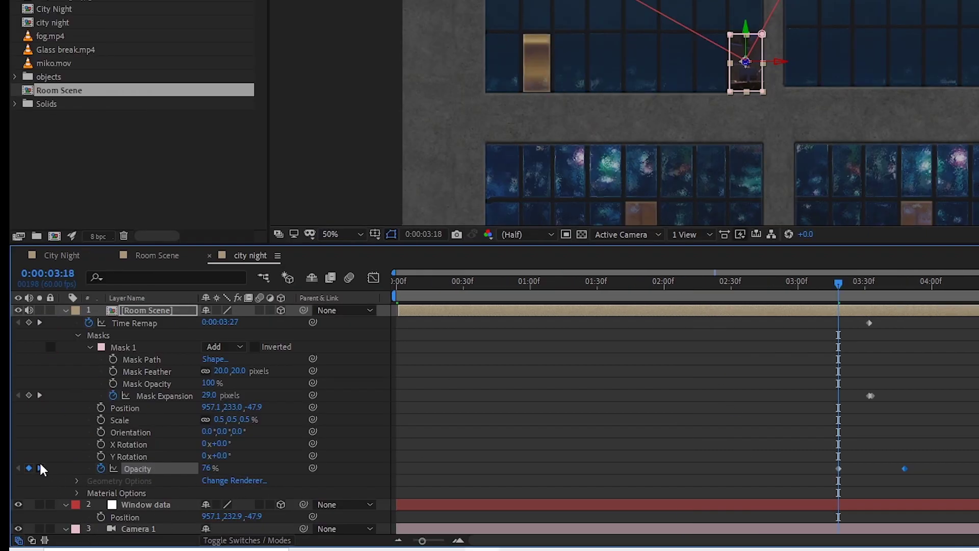
pyautogui.click(39, 468)
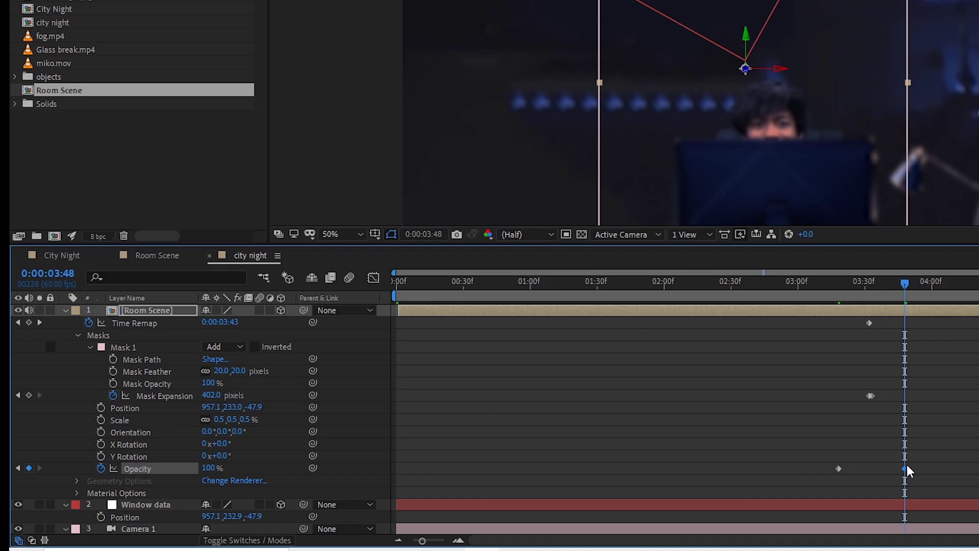
# Add a 2% opacity keyframe to the Room Scene layer at 0:00:03:08 and preview the fade-in.
pyautogui.moveTo(901, 282); pyautogui.dragTo(829, 299)
pyautogui.click(733, 437)
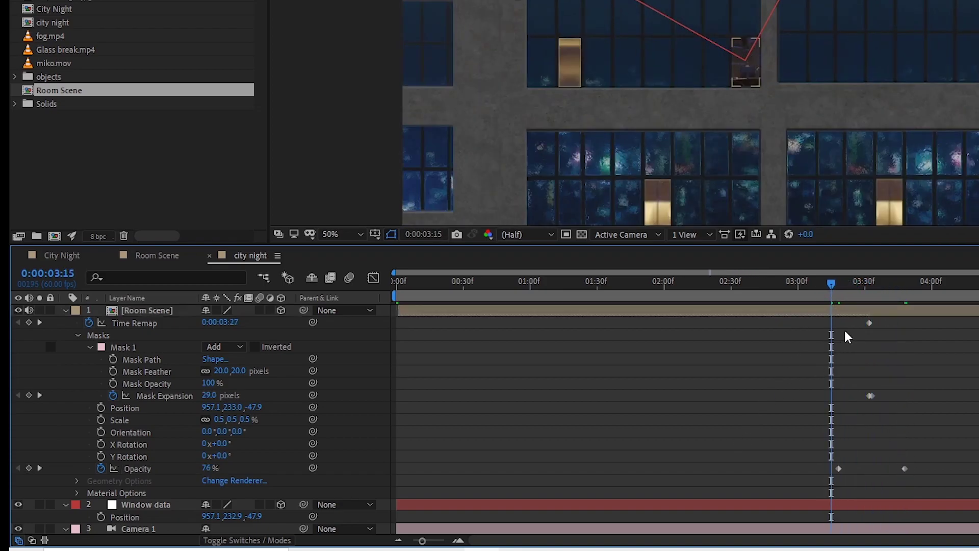
pyautogui.moveTo(830, 286)
pyautogui.mouseDown()
pyautogui.moveTo(870, 295)
pyautogui.moveTo(785, 308)
pyautogui.moveTo(818, 281)
pyautogui.moveTo(841, 294)
pyautogui.moveTo(816, 290)
pyautogui.mouseUp()
pyautogui.moveTo(206, 468); pyautogui.dragTo(84, 484)
pyautogui.click(717, 410)
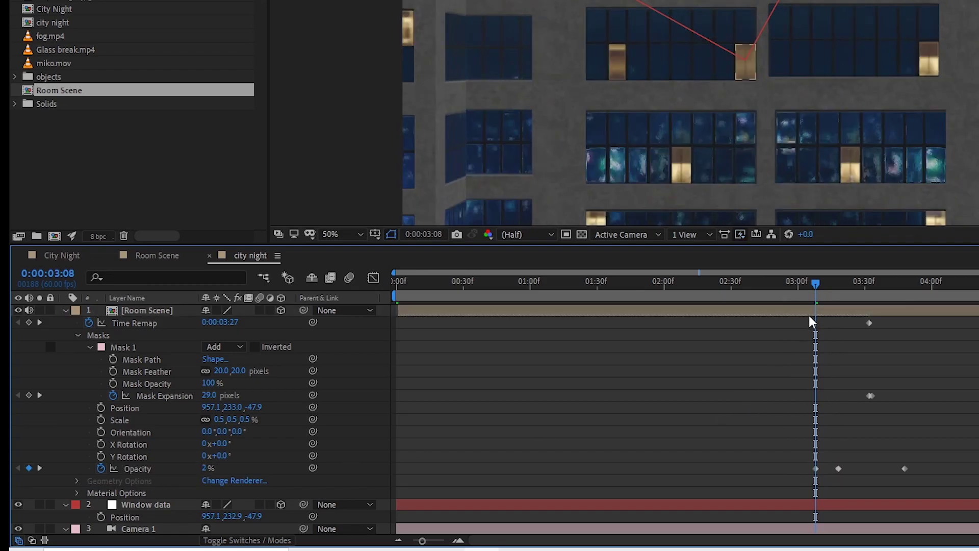
pyautogui.press('space')
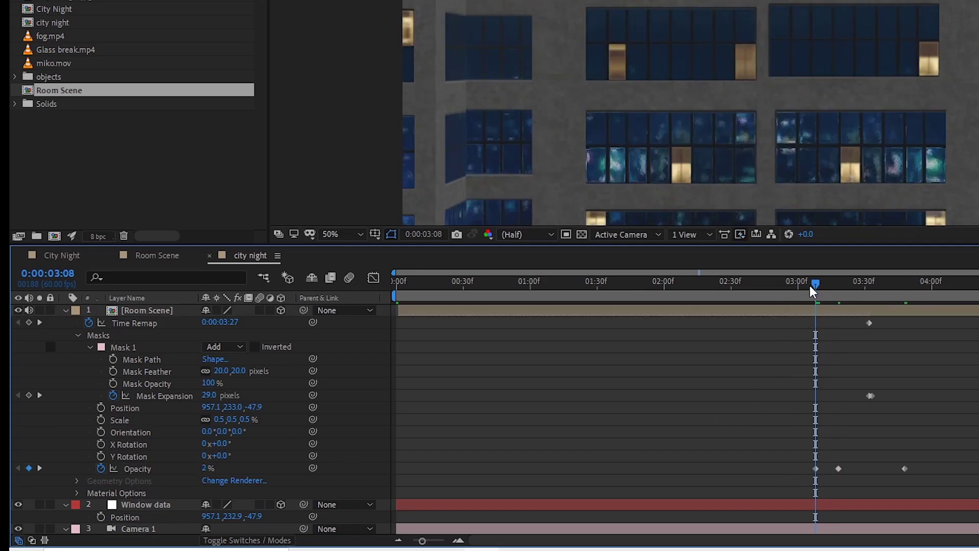
pyautogui.press('space')
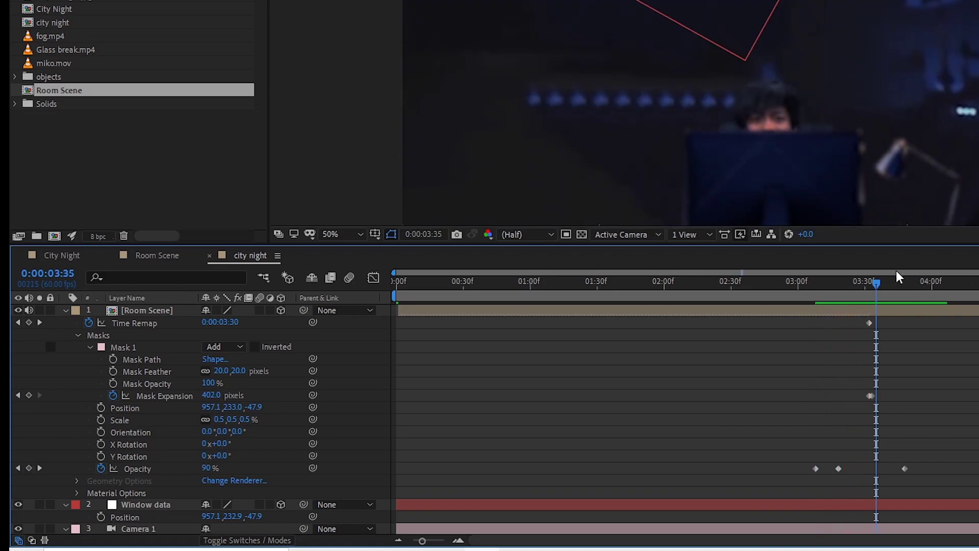
# Move Room Scene's middle opacity keyframe to 0:00:03:23, set it to 50%, and check the transition up to 0:00:03:48.
pyautogui.moveTo(876, 283); pyautogui.dragTo(852, 289)
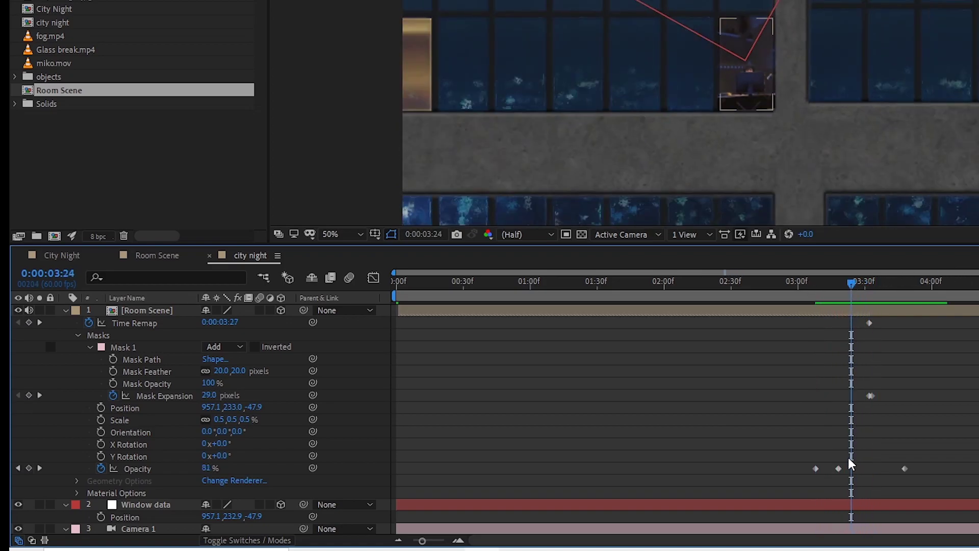
pyautogui.moveTo(839, 468); pyautogui.dragTo(849, 470)
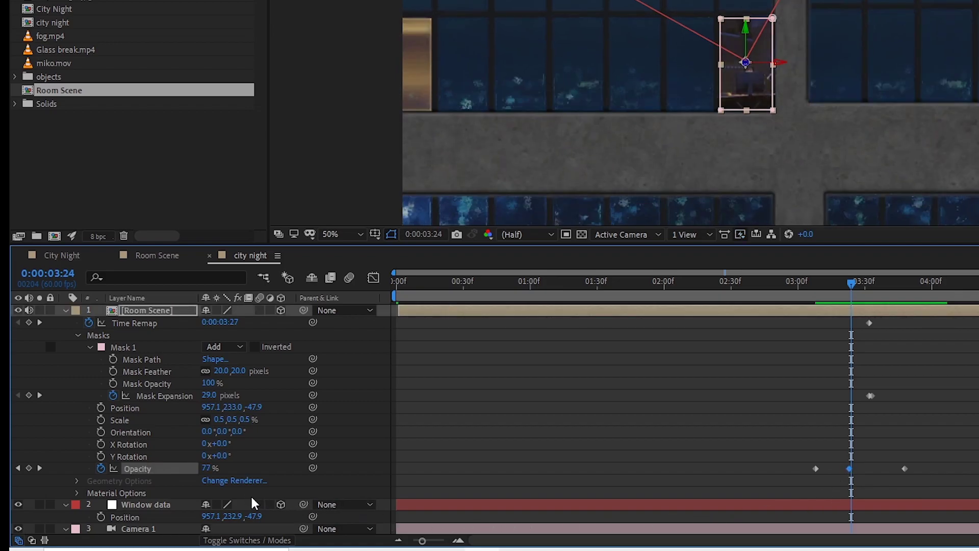
pyautogui.click(18, 469)
pyautogui.click(207, 468)
pyautogui.write('50')
pyautogui.press('Return')
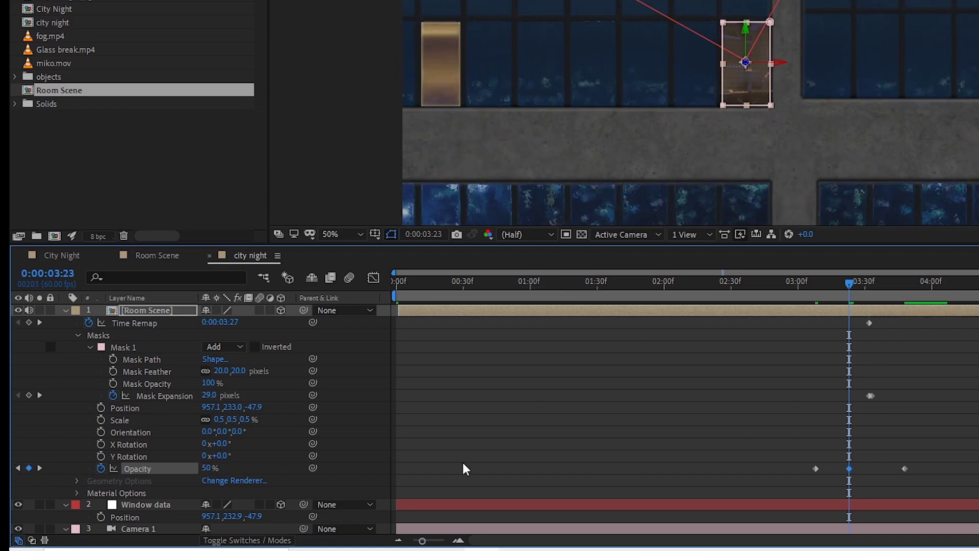
pyautogui.moveTo(857, 284); pyautogui.dragTo(904, 301)
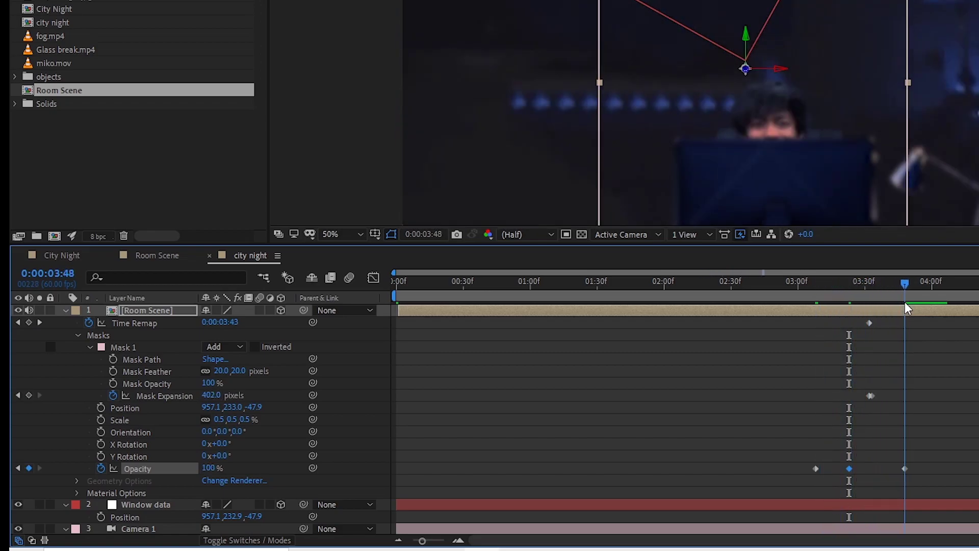
# Collapse the displayed properties of the Room Scene, Window data and Camera 1 layers.
pyautogui.press('u')
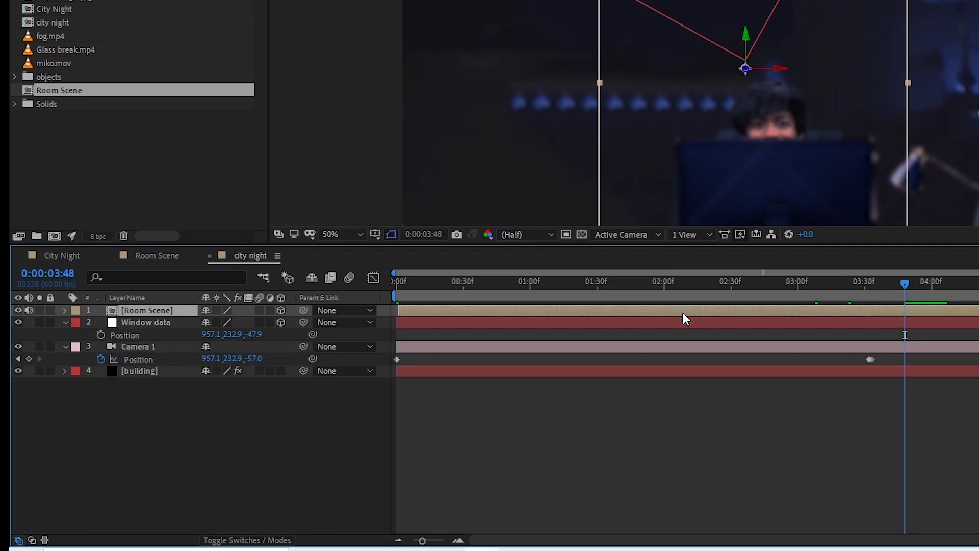
pyautogui.click(709, 326)
pyautogui.press('u')
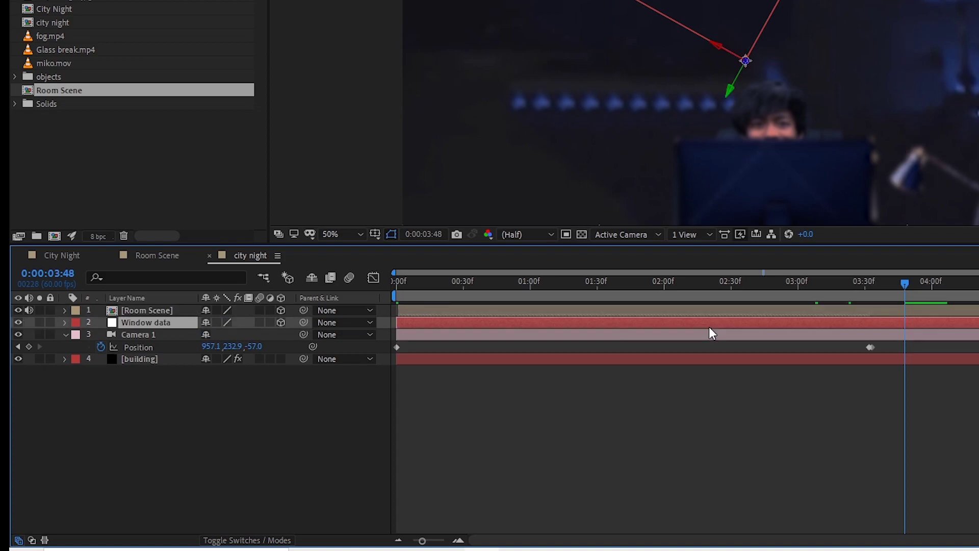
pyautogui.click(712, 334)
pyautogui.press('u')
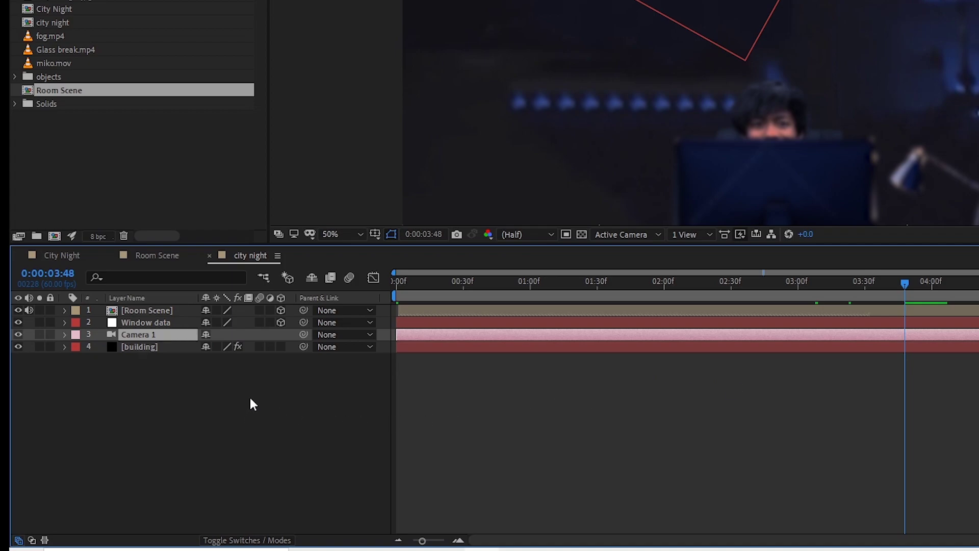
# Add fog.mp4 as the top layer of the city night composition and apply the Keylight (1.2) effect to it.
pyautogui.moveTo(52, 37); pyautogui.dragTo(124, 303)
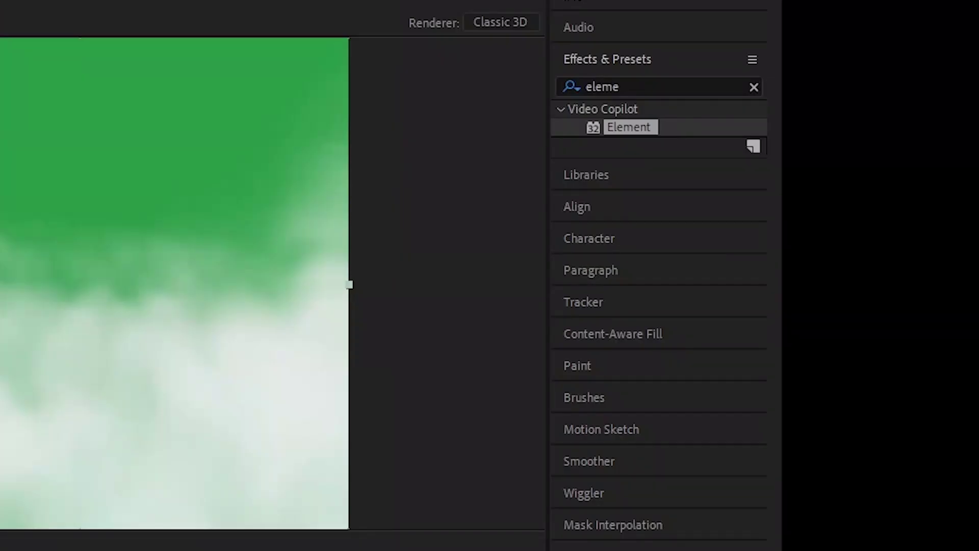
pyautogui.click(629, 88)
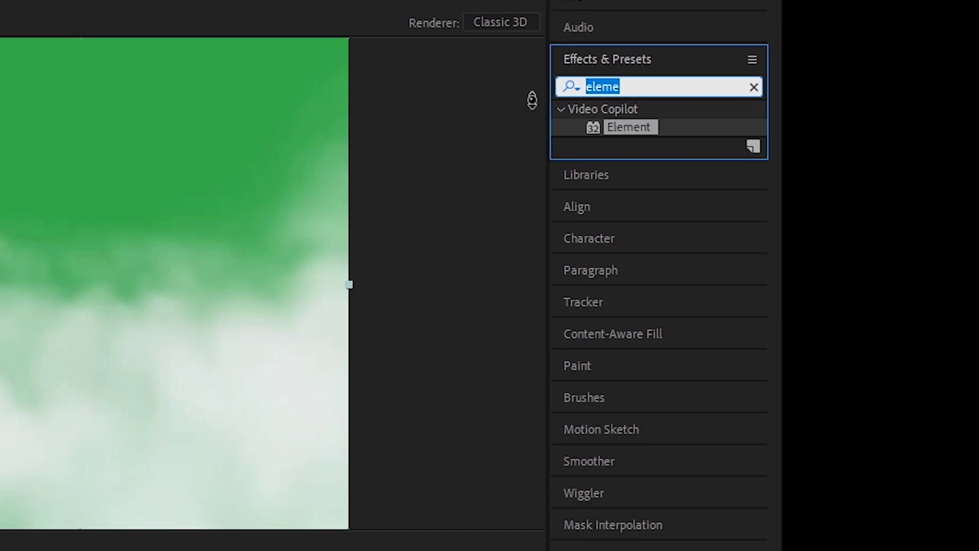
pyautogui.write('key')
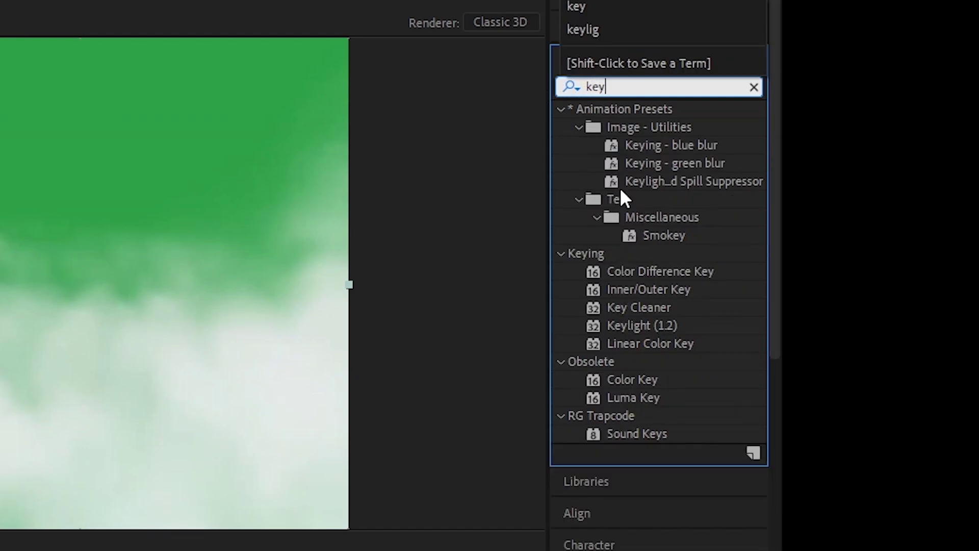
pyautogui.moveTo(638, 329); pyautogui.dragTo(925, 464)
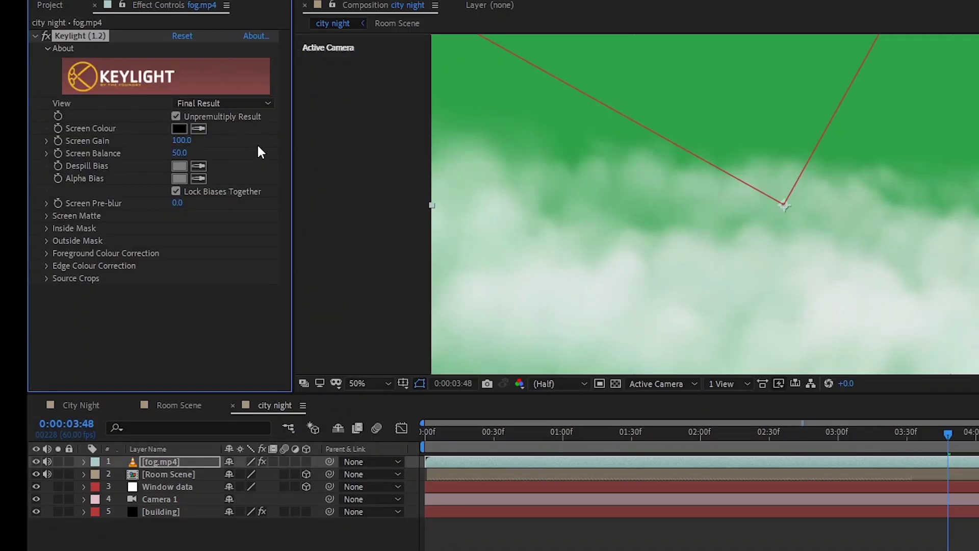
# Key out the fog footage's green background by sampling it as Keylight's Screen Colour, and make fog.mp4 a 3D layer.
pyautogui.click(112, 338)
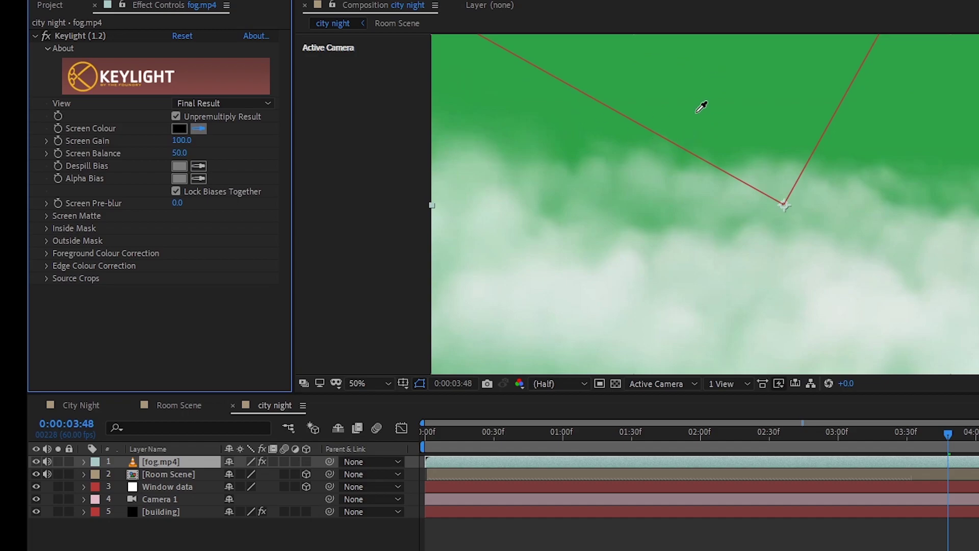
pyautogui.click(714, 120)
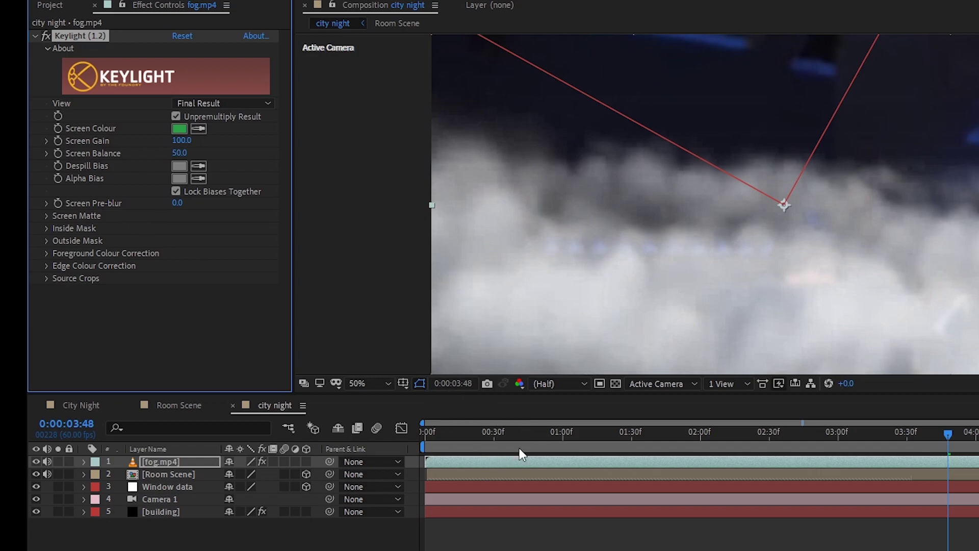
pyautogui.click(305, 461)
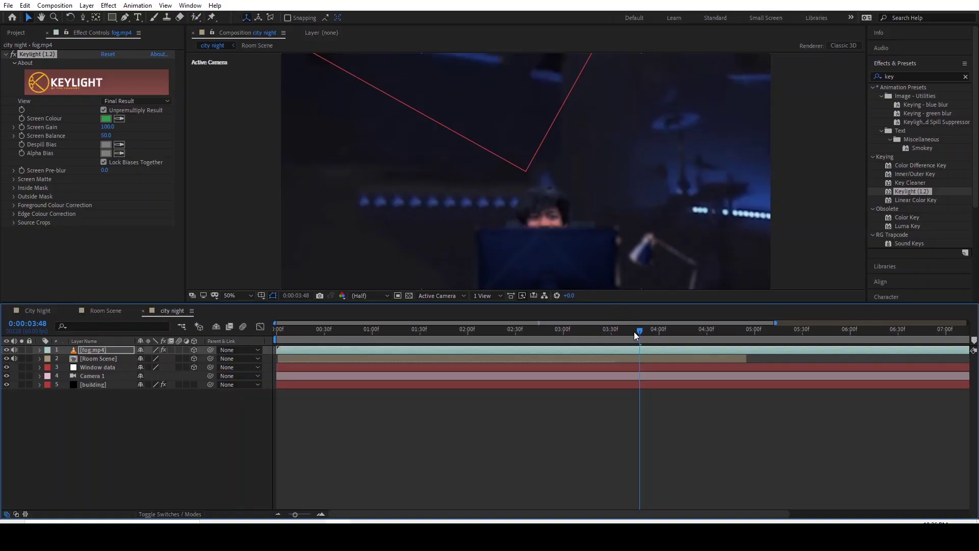
# At 0:00:00:13, use the Top view to set the fog.mp4 layer's Z position to -375, then return to Active Camera.
pyautogui.moveTo(634, 332); pyautogui.dragTo(296, 354)
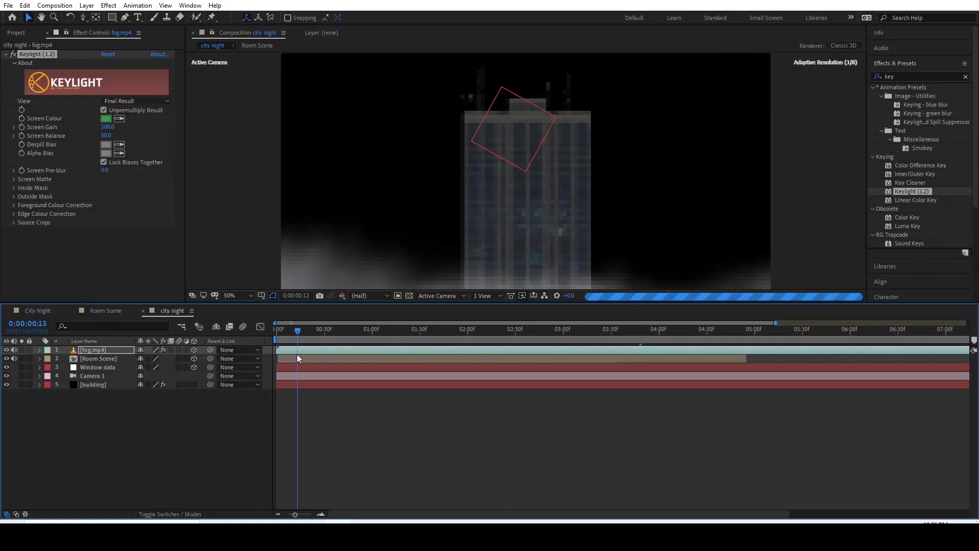
pyautogui.click(439, 296)
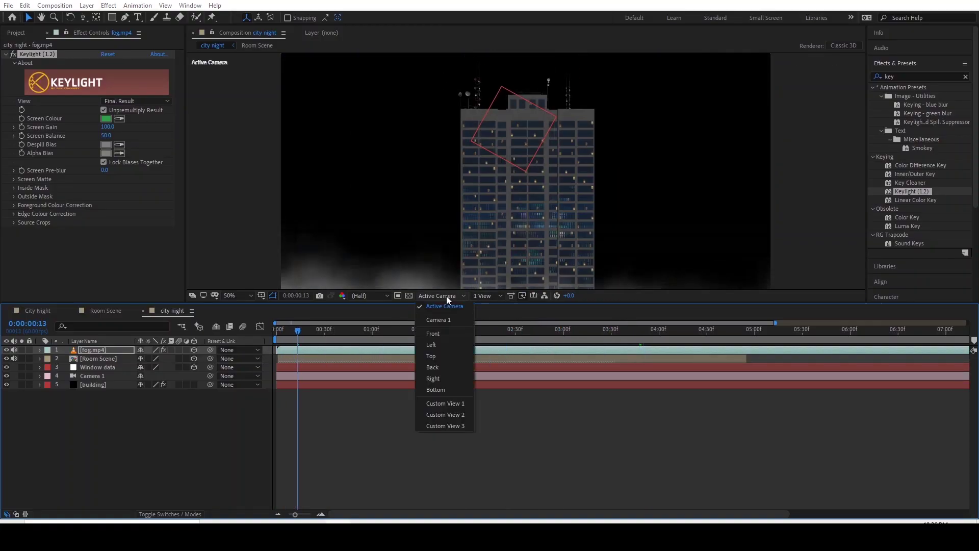
pyautogui.click(441, 355)
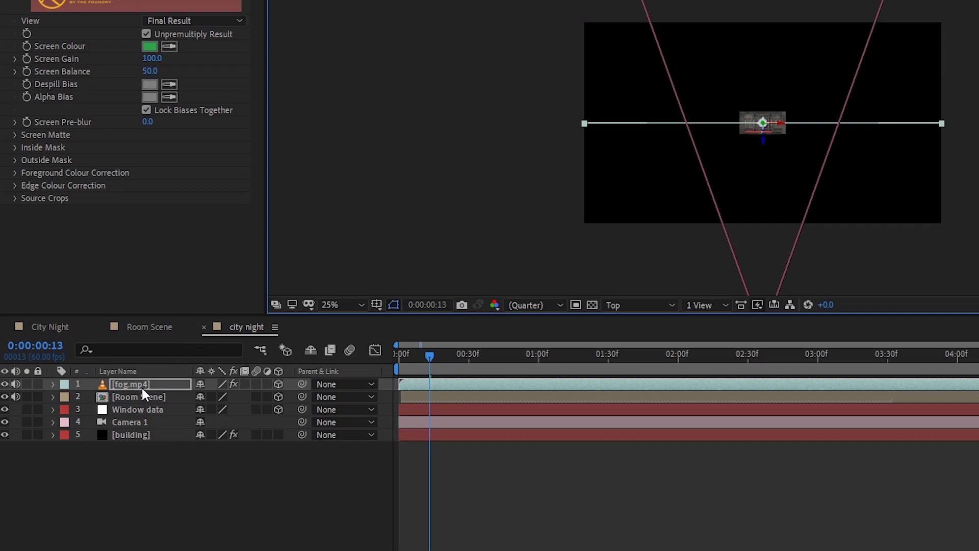
pyautogui.press('p')
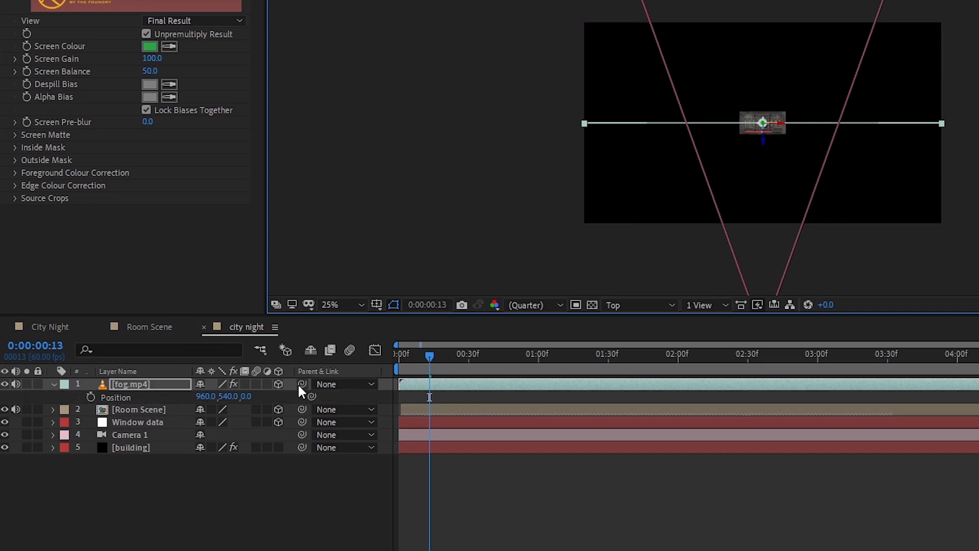
pyautogui.moveTo(227, 400); pyautogui.dragTo(359, 400)
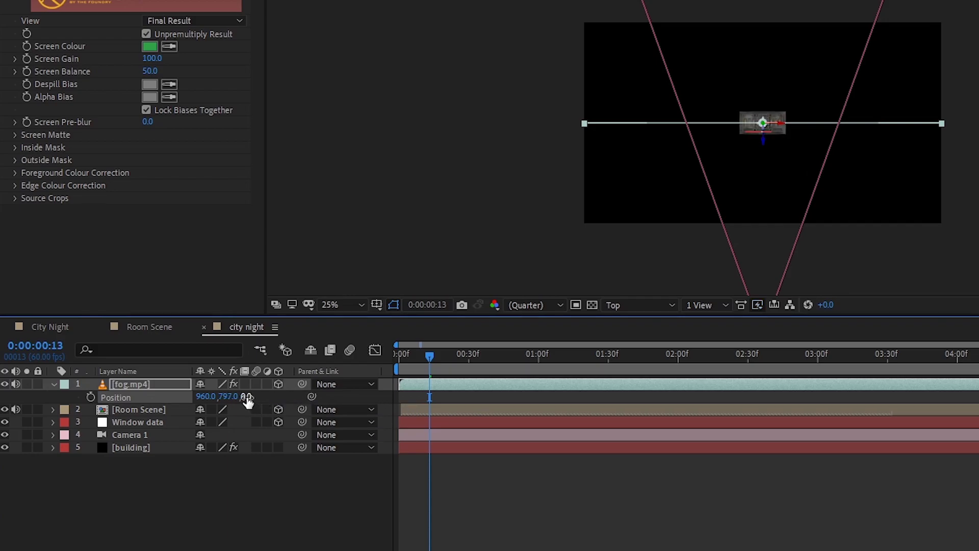
pyautogui.hotkey('ctrl', 'z')
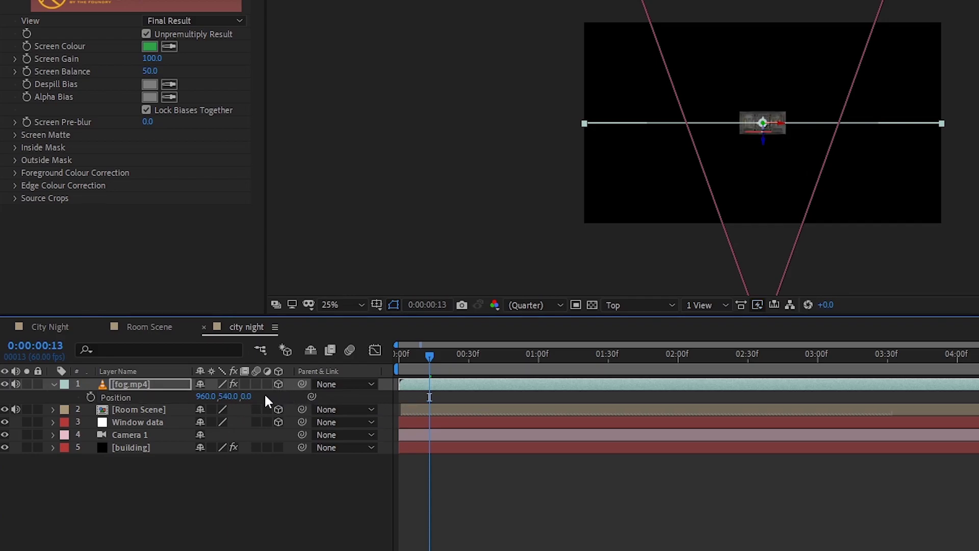
pyautogui.moveTo(248, 401); pyautogui.dragTo(51, 429)
pyautogui.moveTo(258, 405); pyautogui.dragTo(186, 399)
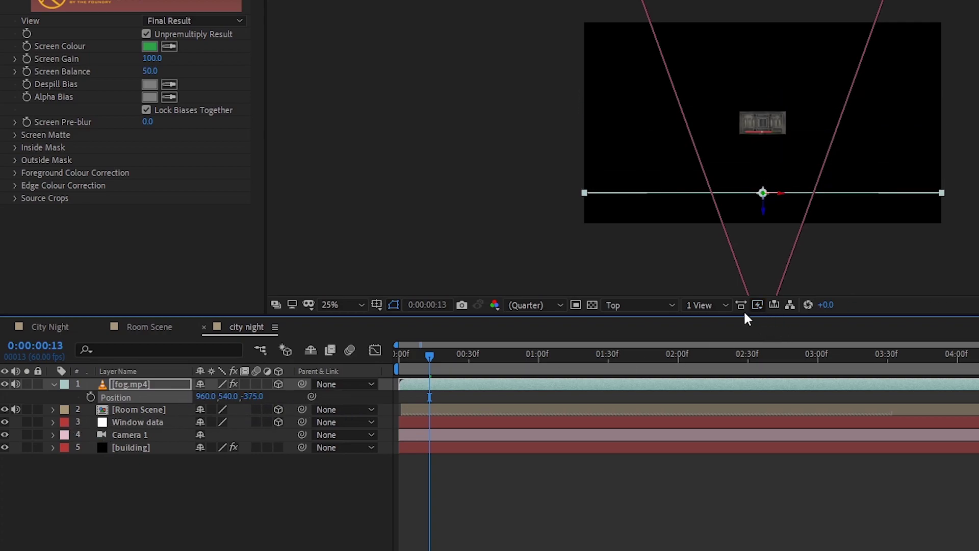
pyautogui.click(652, 304)
pyautogui.click(652, 318)
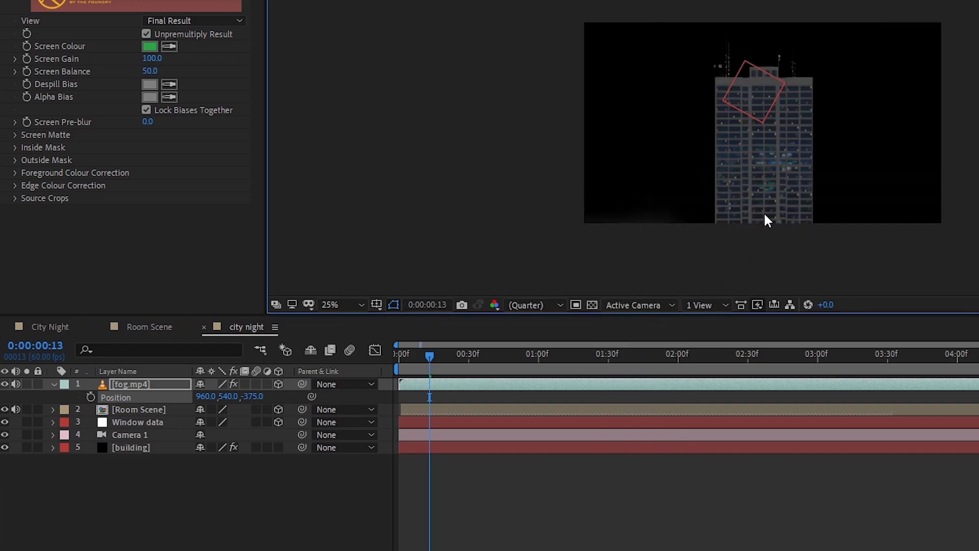
# At 0:00:00:07, scale the fog.mp4 layer to 37% and set its Y position to 341 so fog surrounds the building's base.
pyautogui.moveTo(425, 358)
pyautogui.mouseDown()
pyautogui.moveTo(521, 353)
pyautogui.moveTo(397, 365)
pyautogui.moveTo(414, 351)
pyautogui.mouseUp()
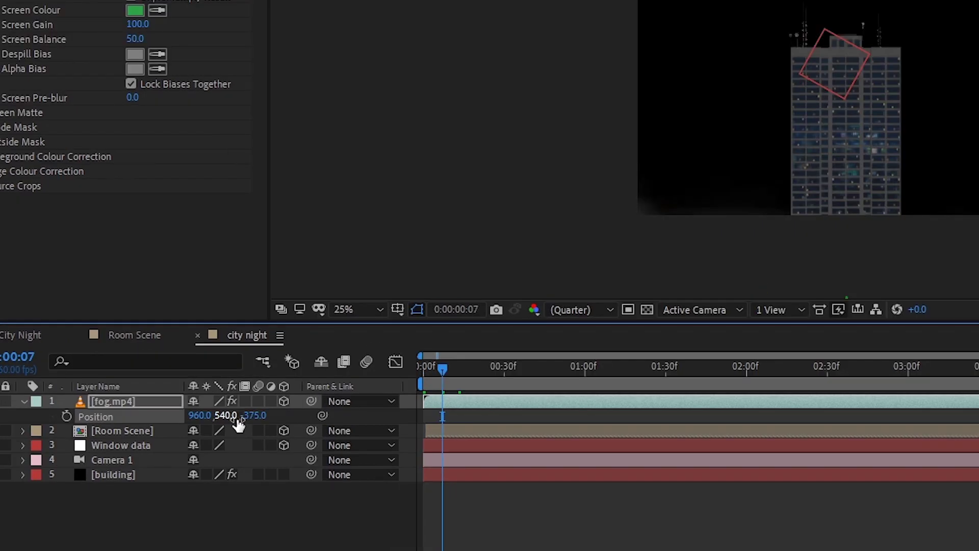
pyautogui.hotkey('shift', 's')
pyautogui.moveTo(271, 434); pyautogui.dragTo(115, 430)
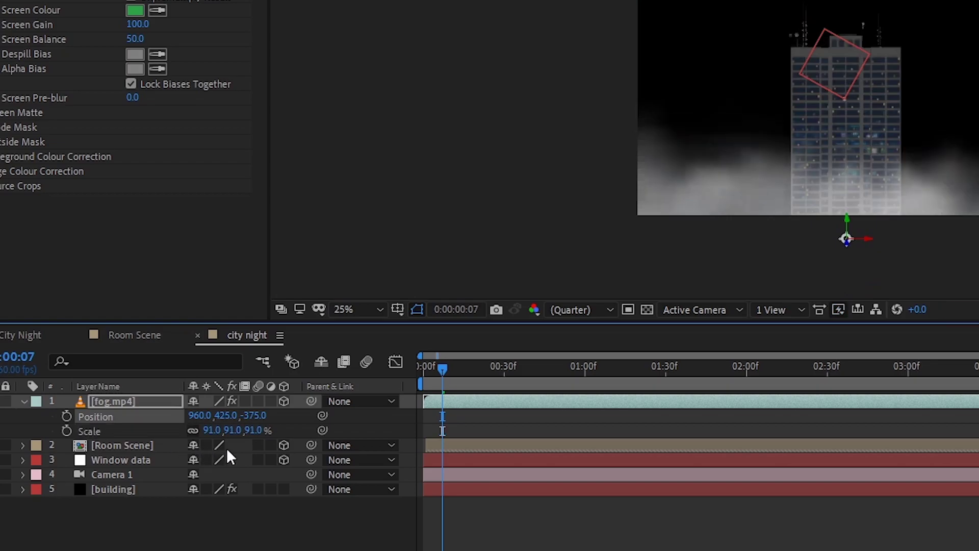
pyautogui.moveTo(257, 435); pyautogui.dragTo(256, 414)
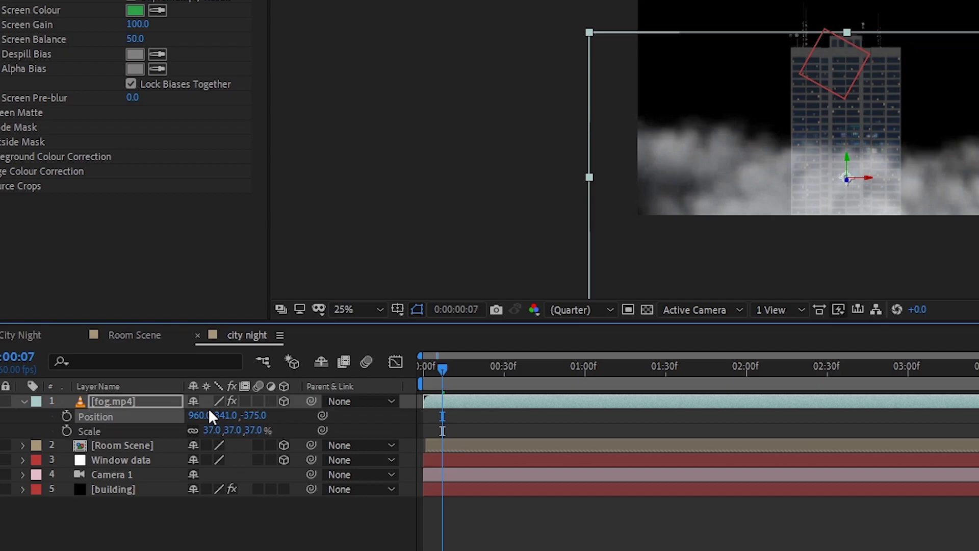
# Set the fog.mp4 layer's opacity to 51% and preview the fog from the start of the composition.
pyautogui.hotkey('shift', 't')
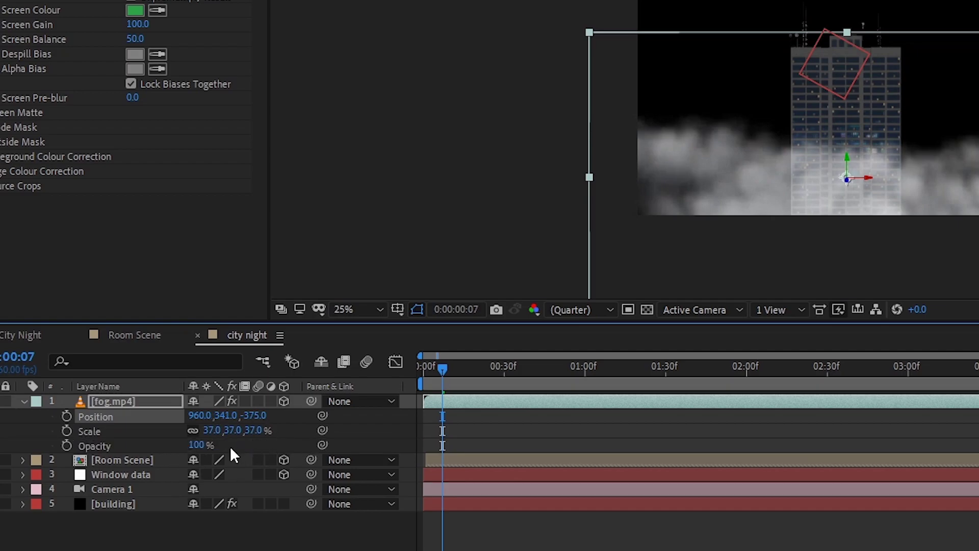
pyautogui.moveTo(205, 439); pyautogui.dragTo(166, 443)
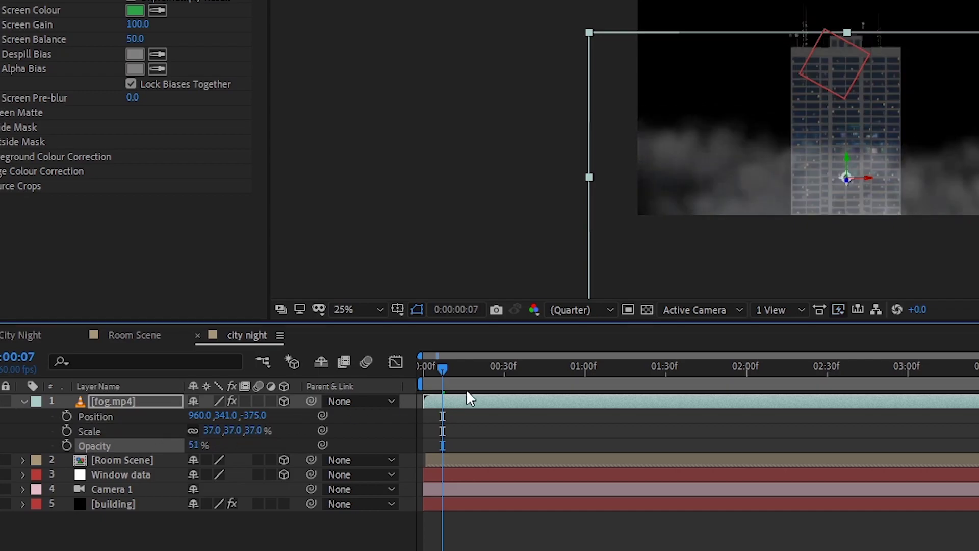
pyautogui.moveTo(438, 364)
pyautogui.mouseDown()
pyautogui.moveTo(412, 368)
pyautogui.moveTo(467, 380)
pyautogui.moveTo(614, 381)
pyautogui.moveTo(429, 376)
pyautogui.mouseUp()
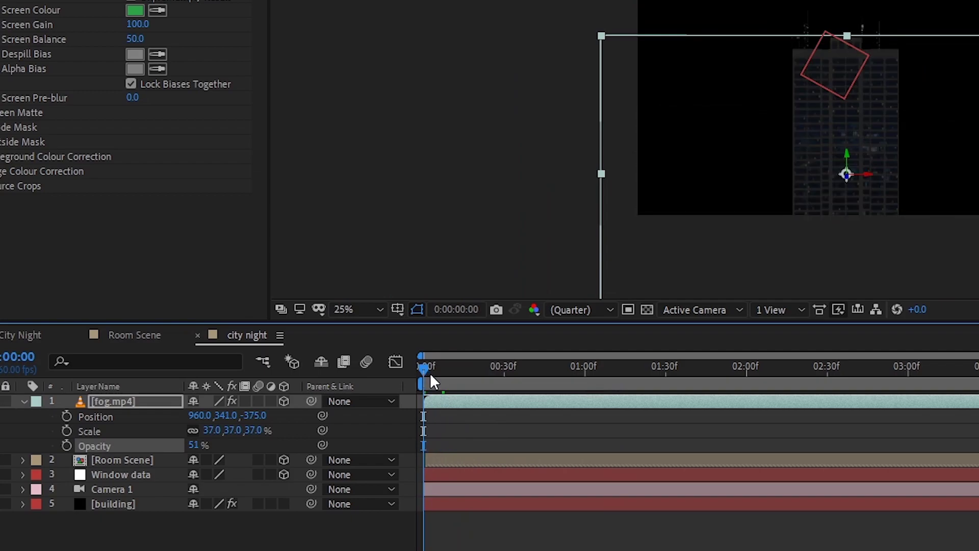
pyautogui.press('space')
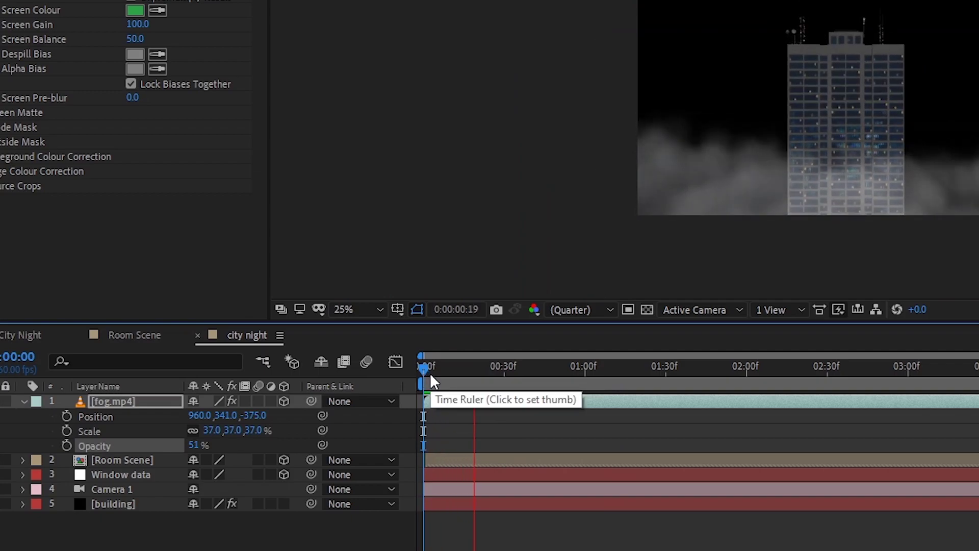
pyautogui.press('space')
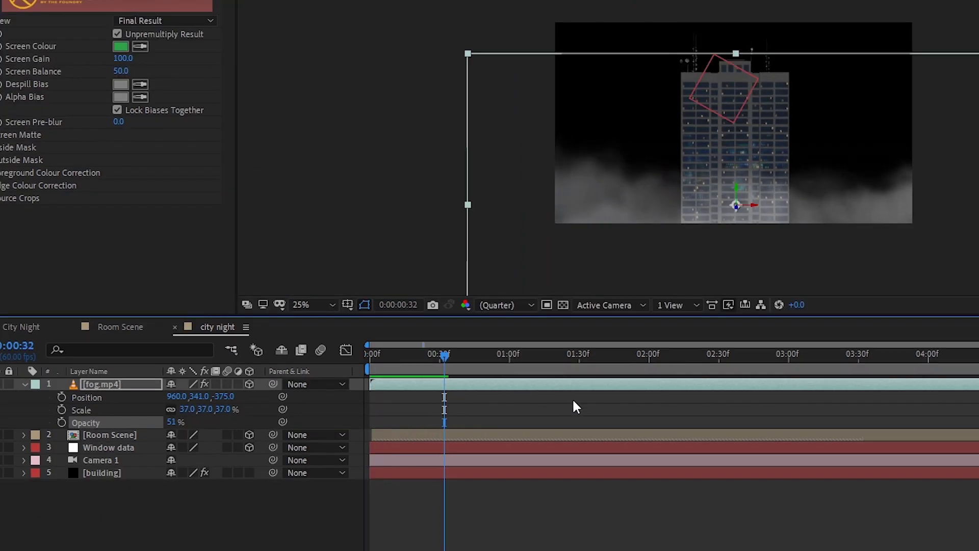
# Duplicate the fog.mp4 layer at its full length, undoing the split made by mistake.
pyautogui.click(547, 381)
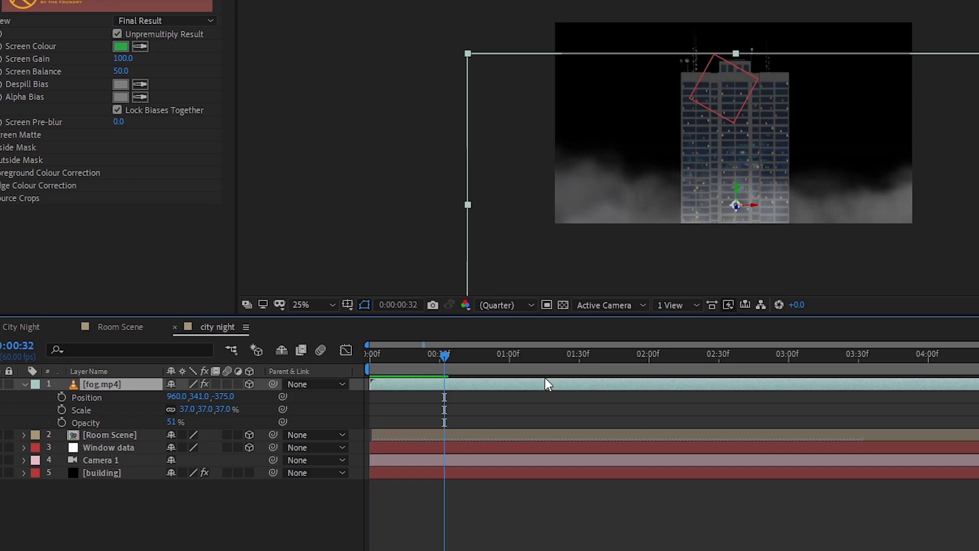
pyautogui.hotkey('ctrl', 'd')
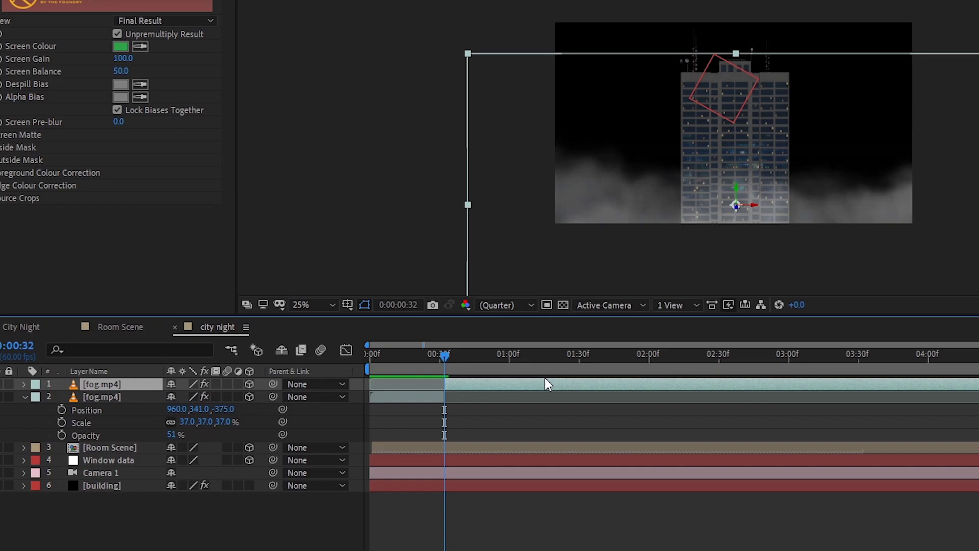
pyautogui.hotkey('ctrl', 'z')
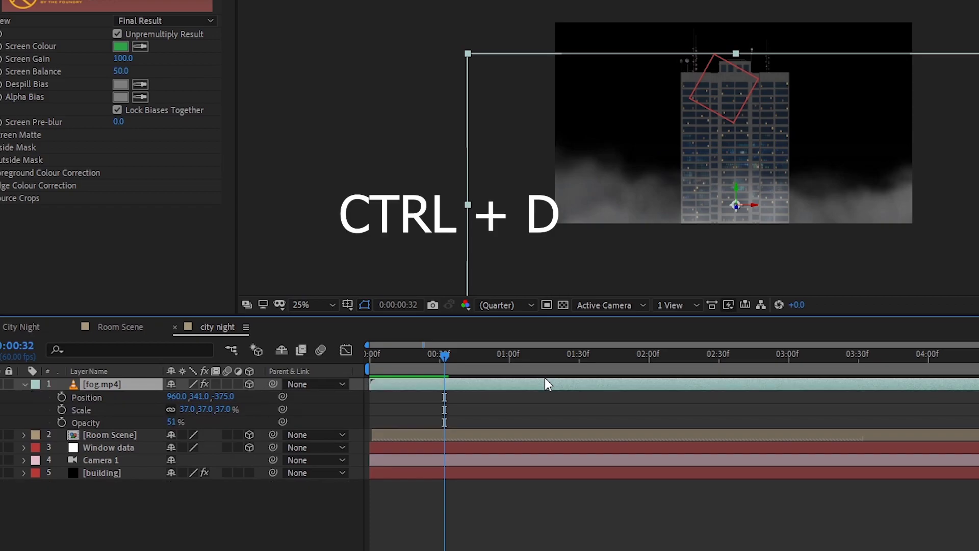
pyautogui.hotkey('ctrl', 'd')
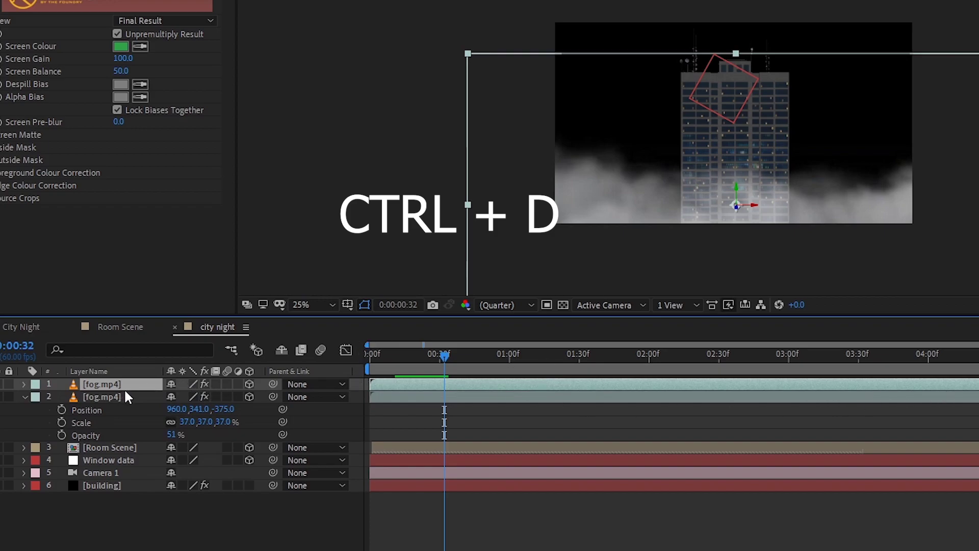
# Set the Z Rotation of the upper fog.mp4 copy to 180°.
pyautogui.press('r')
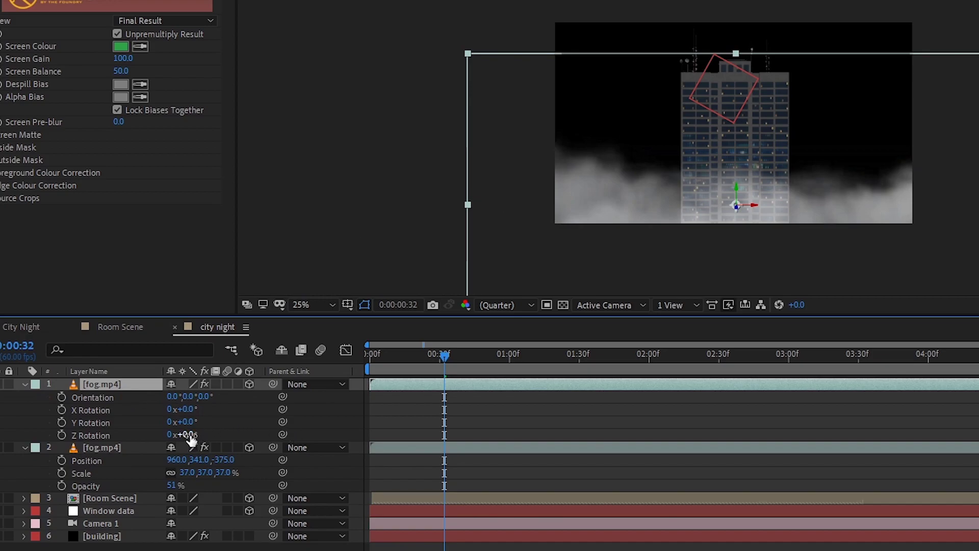
pyautogui.moveTo(194, 434); pyautogui.dragTo(312, 426)
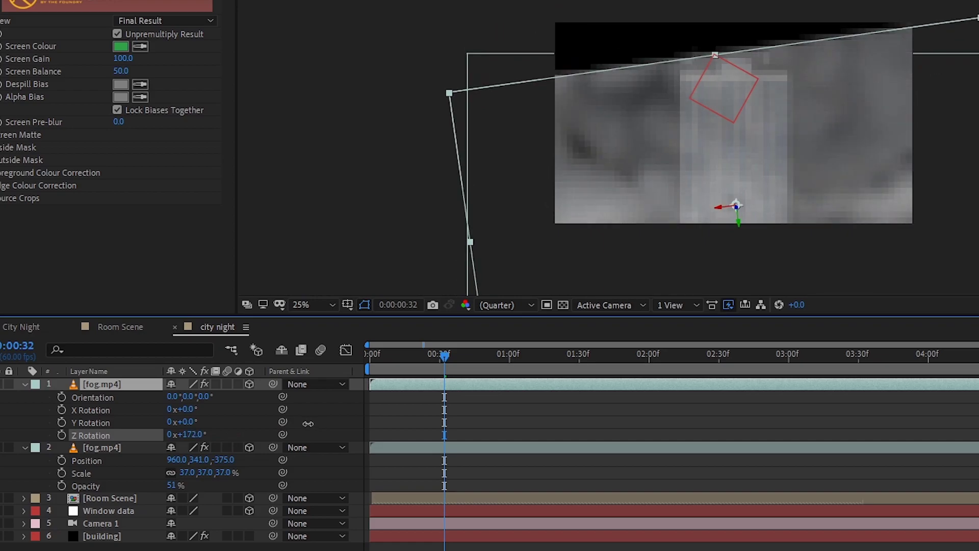
pyautogui.click(193, 433)
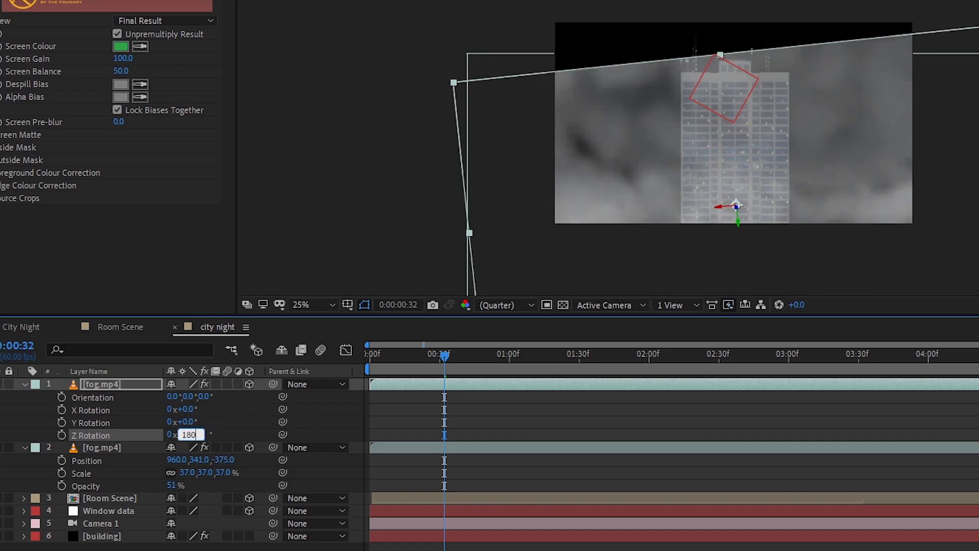
pyautogui.write('180')
pyautogui.press('Return')
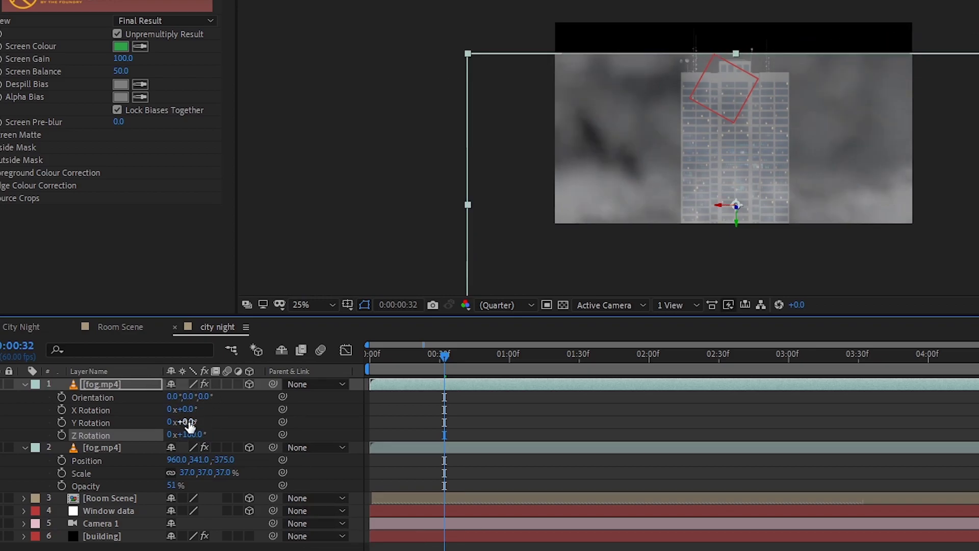
# Set the rotated fog copy's Y position to 196 and preview the camera move from the start of the composition.
pyautogui.hotkey('shift', 'p')
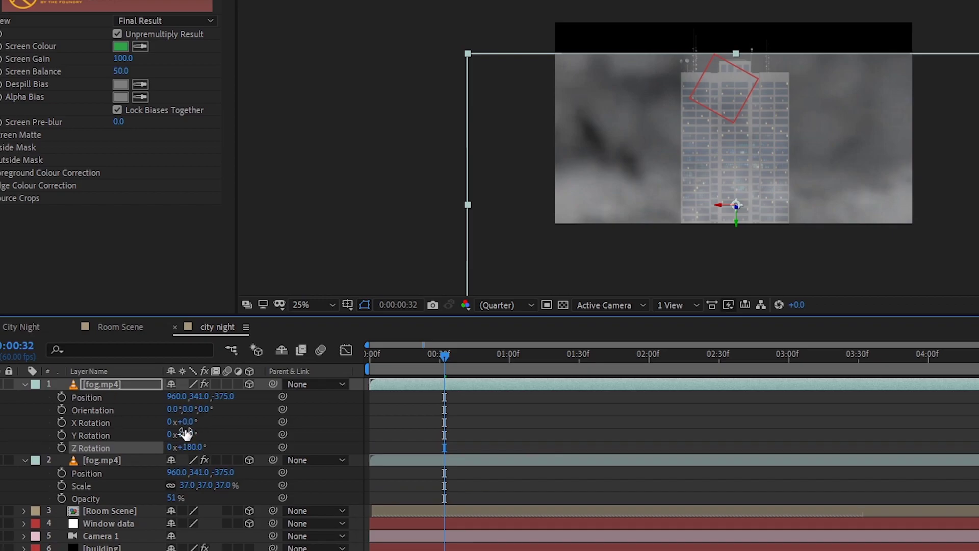
pyautogui.moveTo(202, 396); pyautogui.dragTo(70, 411)
pyautogui.moveTo(196, 400); pyautogui.dragTo(204, 394)
pyautogui.moveTo(446, 357); pyautogui.dragTo(754, 389)
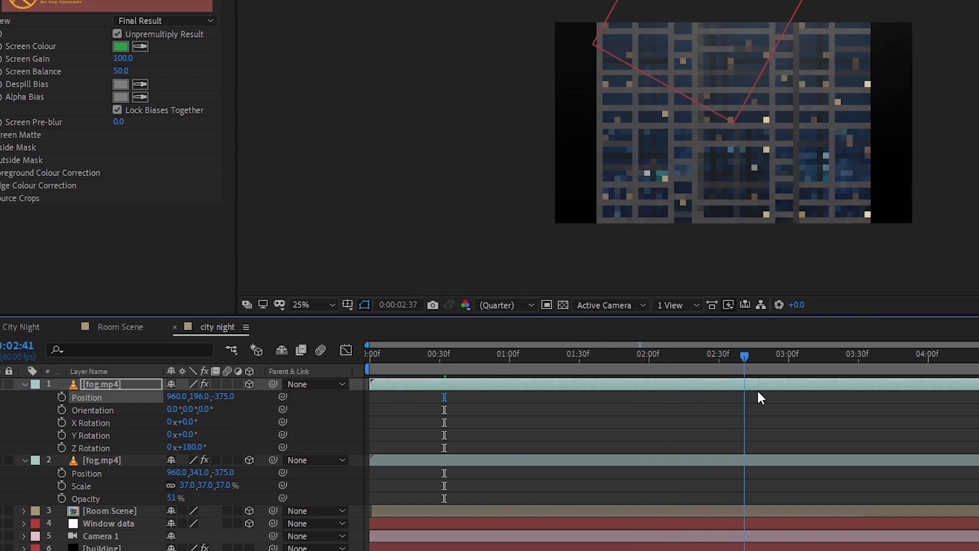
pyautogui.press('Home')
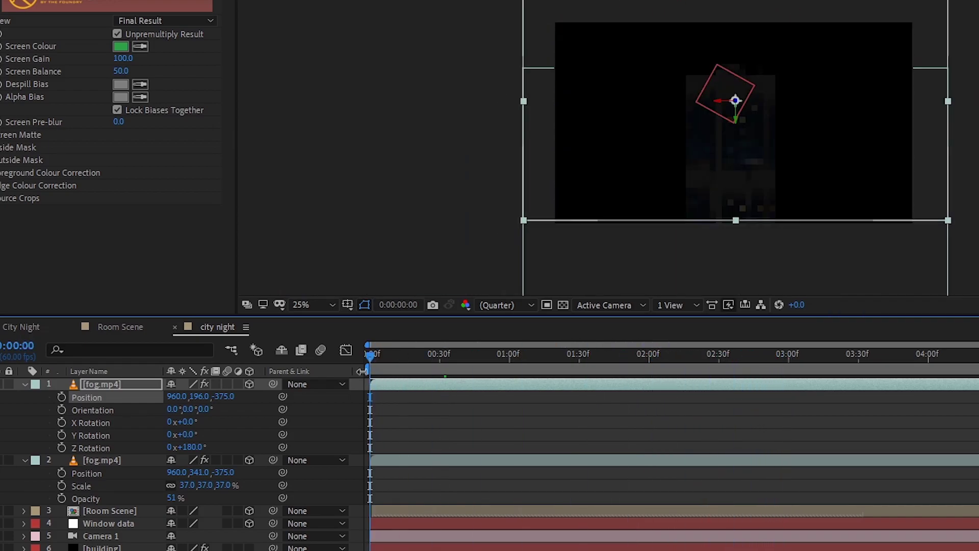
pyautogui.press('space')
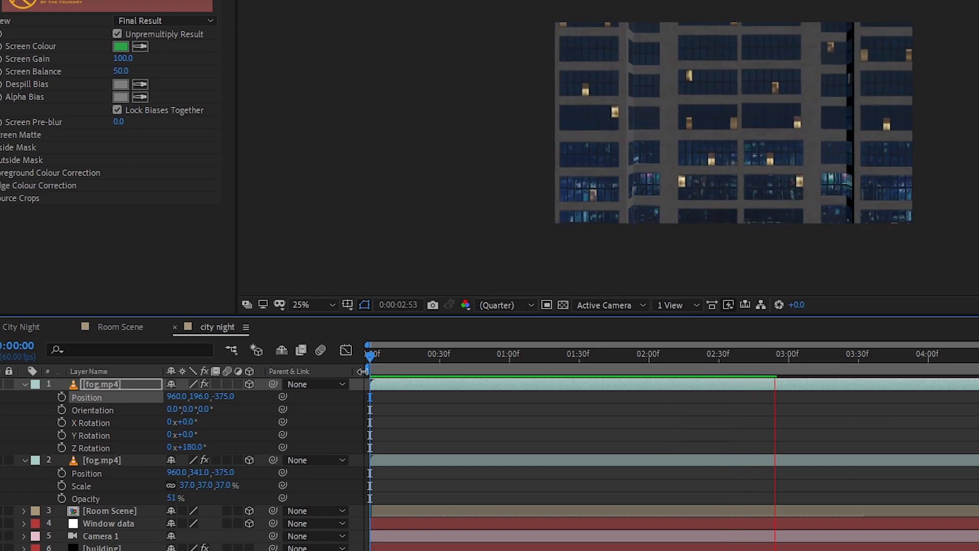
# Preview the camera move and shift both fog.mp4 layers slightly earlier so they begin just before the composition's start.
pyautogui.press('space')
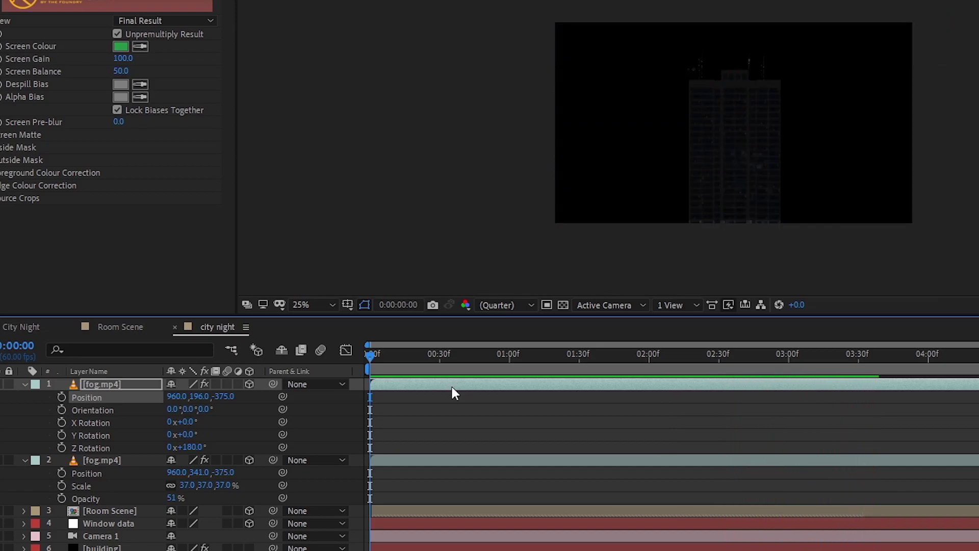
pyautogui.press('space')
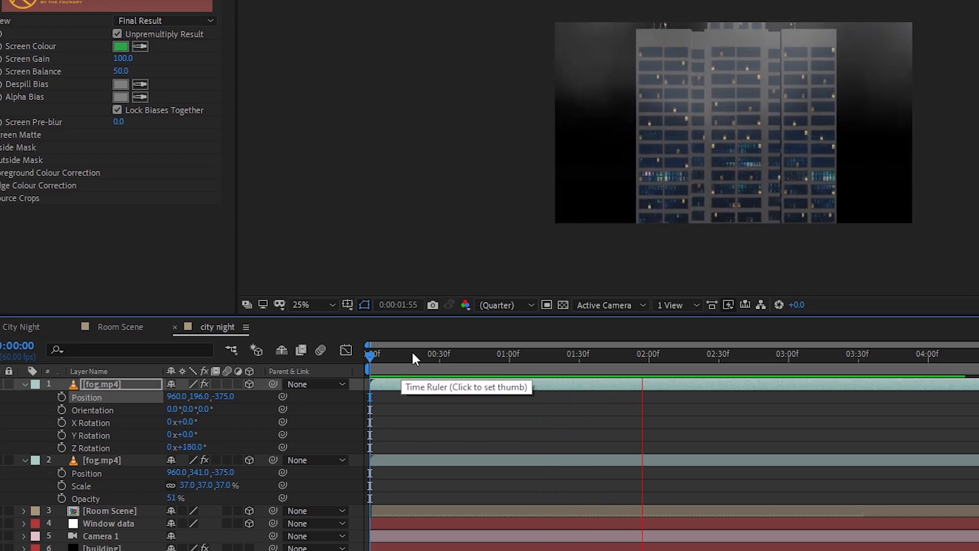
pyautogui.press('space')
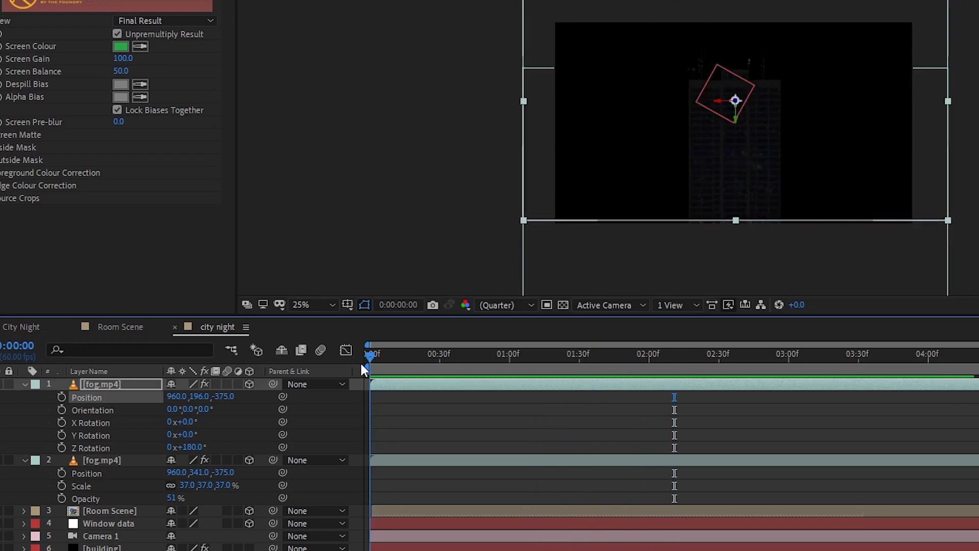
pyautogui.click(385, 353)
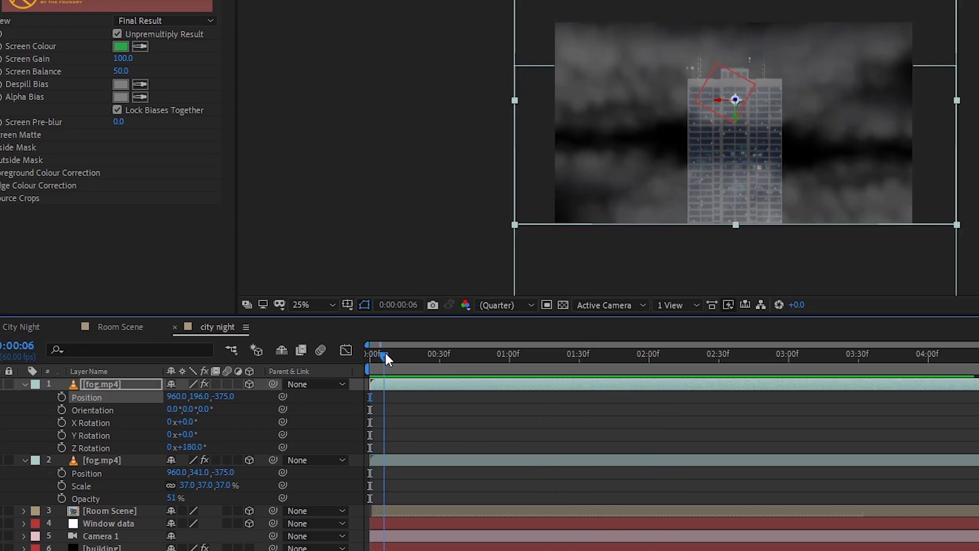
pyautogui.click(375, 385)
pyautogui.moveTo(375, 385); pyautogui.dragTo(384, 384)
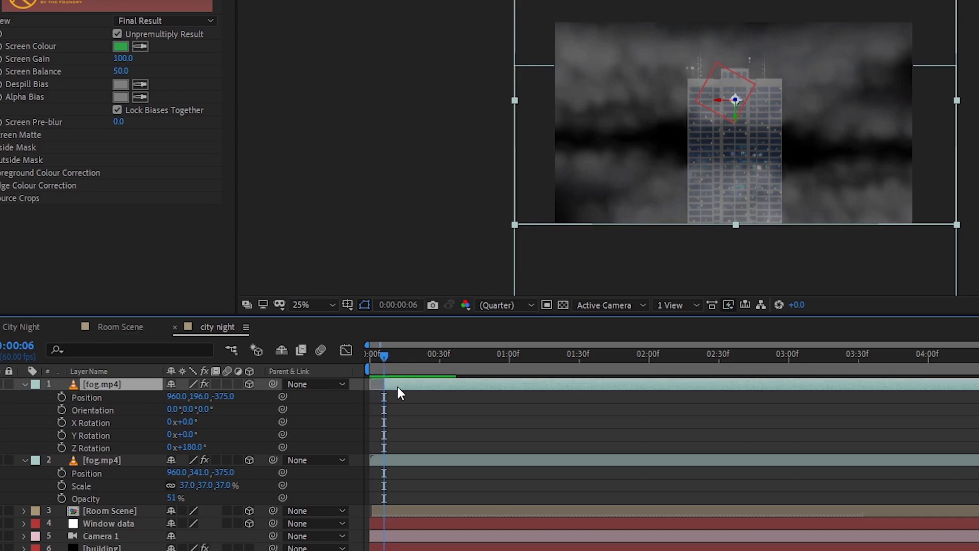
pyautogui.click(385, 459)
pyautogui.moveTo(385, 459); pyautogui.dragTo(387, 460)
pyautogui.moveTo(393, 360)
pyautogui.mouseDown()
pyautogui.moveTo(371, 354)
pyautogui.moveTo(400, 357)
pyautogui.mouseUp()
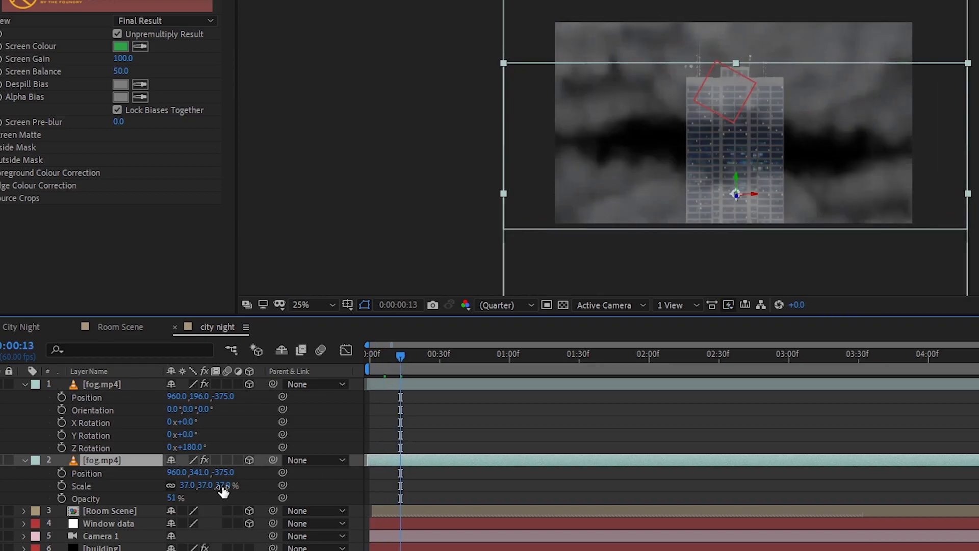
# Set the Y position of the lower fog.mp4 layer to 287 and collapse the properties of both fog layers.
pyautogui.moveTo(200, 473); pyautogui.dragTo(148, 480)
pyautogui.moveTo(400, 356)
pyautogui.mouseDown()
pyautogui.moveTo(647, 363)
pyautogui.moveTo(396, 371)
pyautogui.mouseUp()
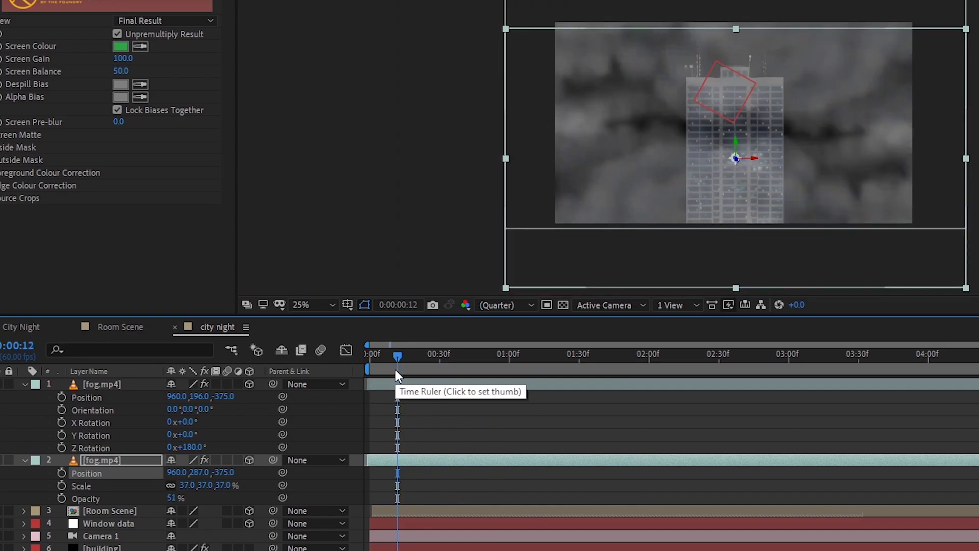
pyautogui.click(140, 386)
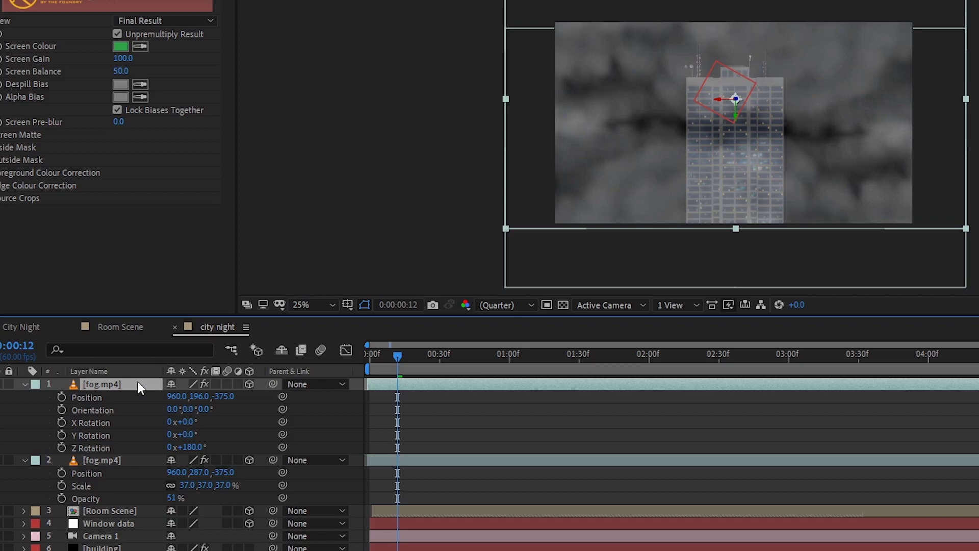
pyautogui.press('u')
pyautogui.click(105, 398)
pyautogui.press('u')
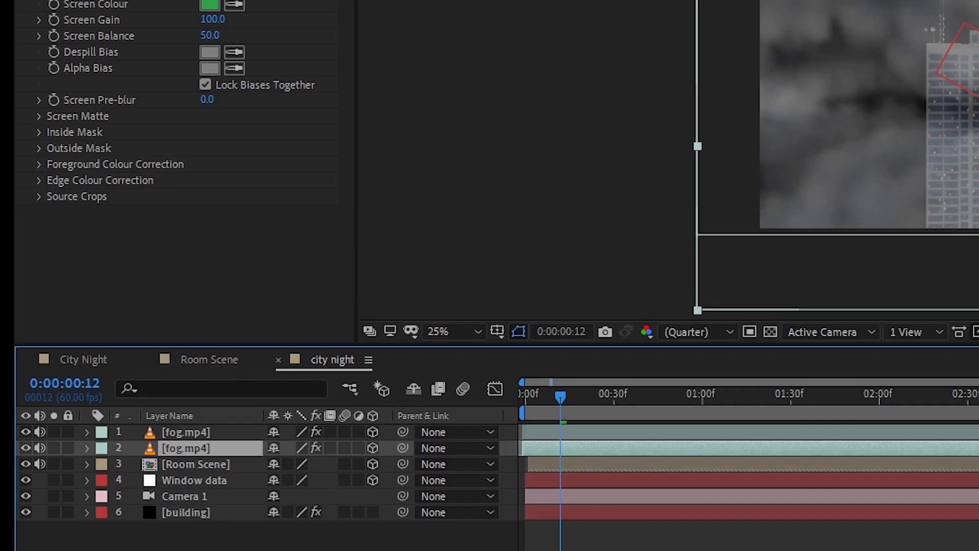
# Add City at night.jpg to the city night composition beneath the building layer and make it a 3D layer.
pyautogui.hotkey('ctrl', '0')
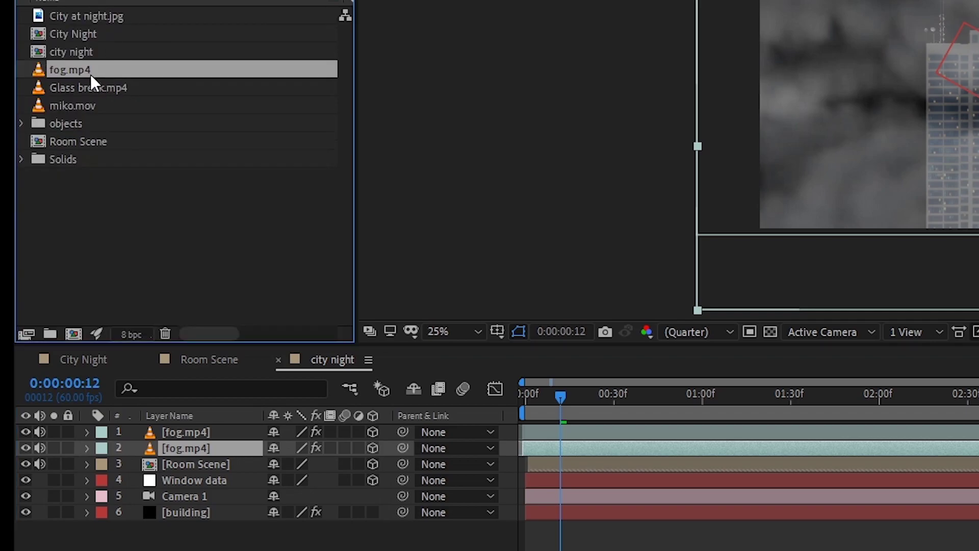
pyautogui.click(107, 16)
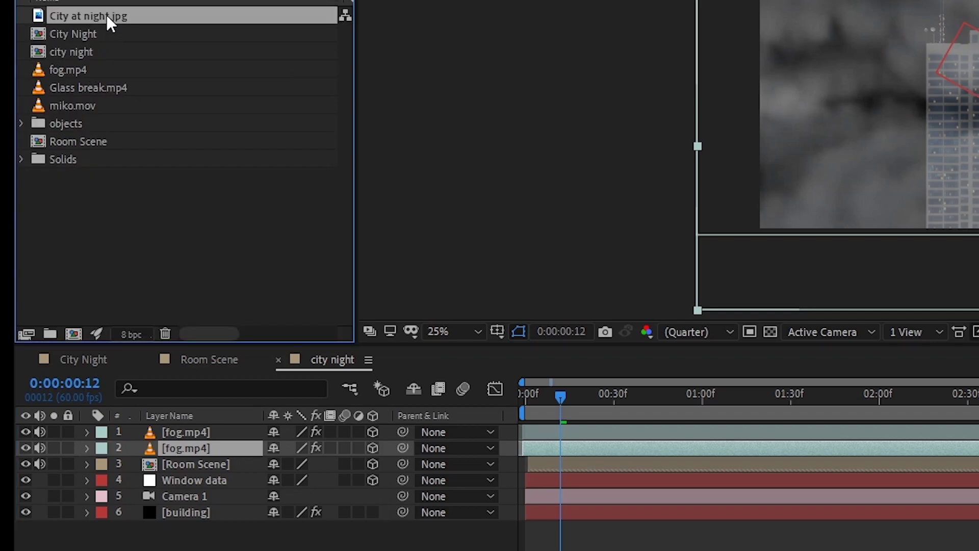
pyautogui.moveTo(107, 16); pyautogui.dragTo(218, 529)
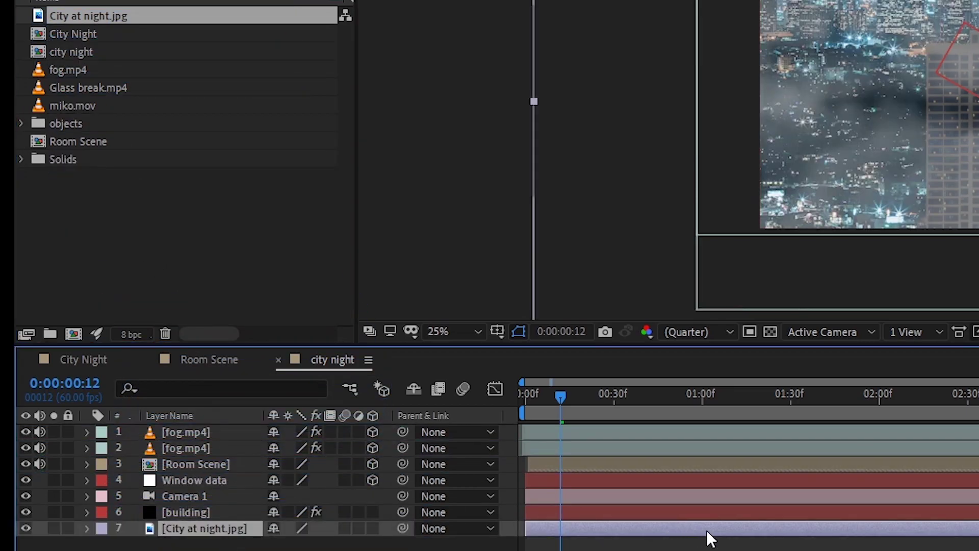
pyautogui.click(373, 528)
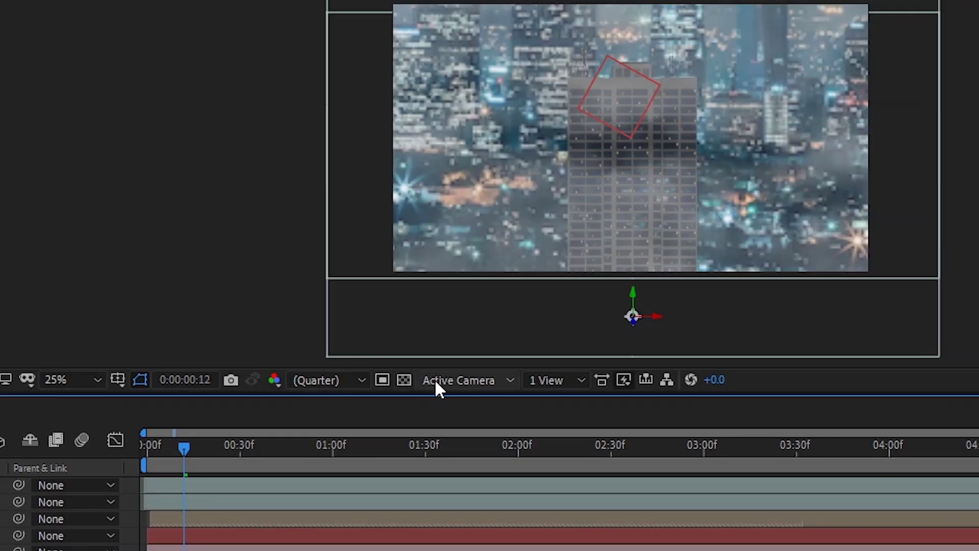
# Set the City at night.jpg layer's Z position to 512 using the Top view, and return to the Active Camera view.
pyautogui.click(818, 332)
pyautogui.click(449, 497)
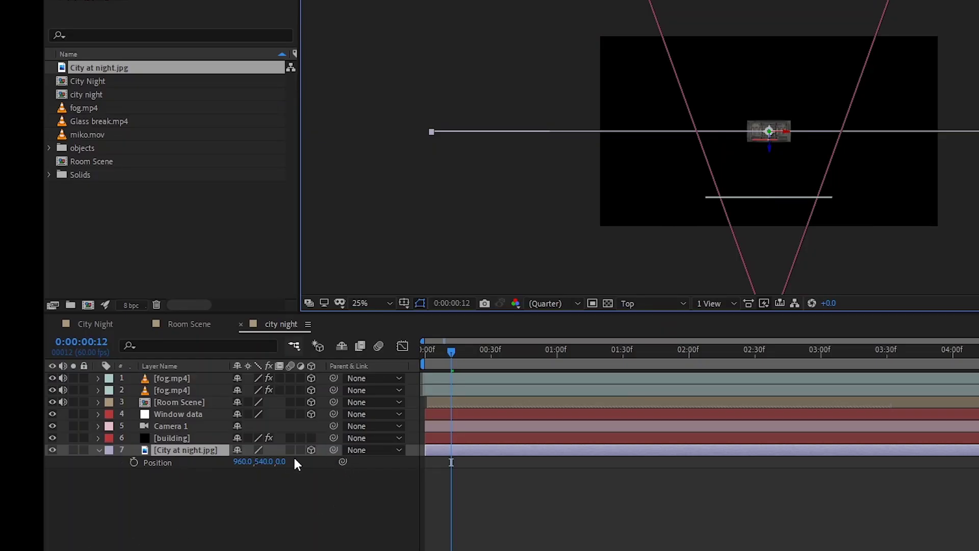
pyautogui.moveTo(280, 461); pyautogui.dragTo(609, 485)
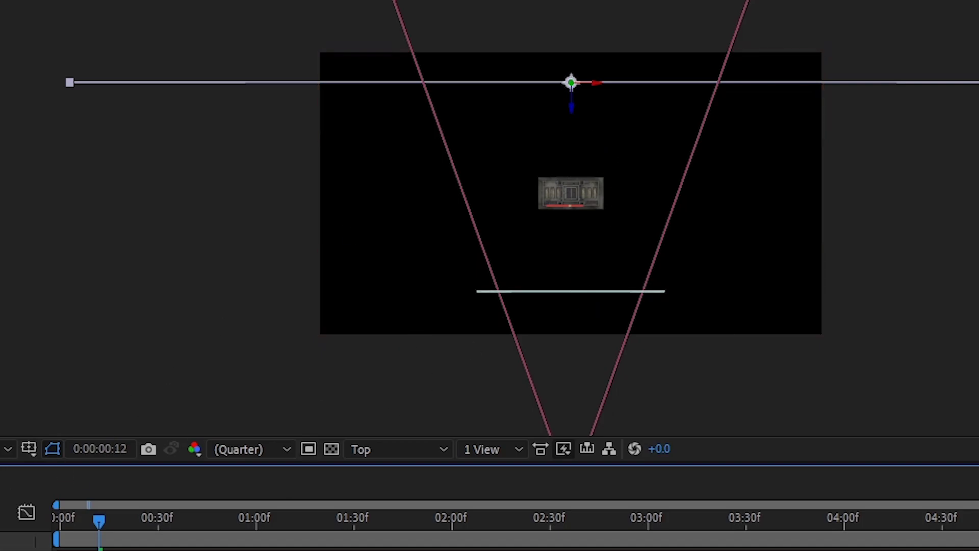
pyautogui.moveTo(265, 502); pyautogui.dragTo(323, 503)
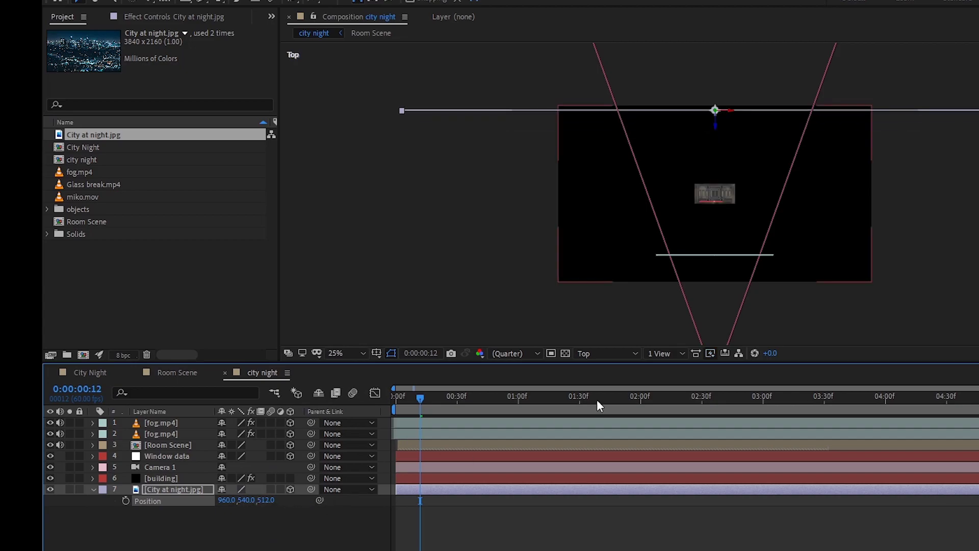
pyautogui.click(601, 352)
pyautogui.click(598, 367)
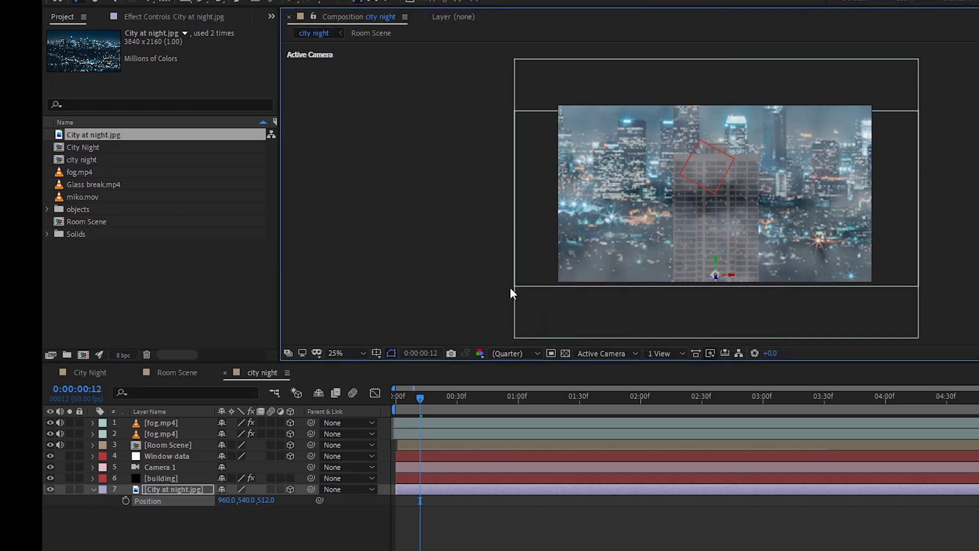
# Set the opacity of both fog.mp4 layers to 20%.
pyautogui.moveTo(419, 398); pyautogui.dragTo(396, 420)
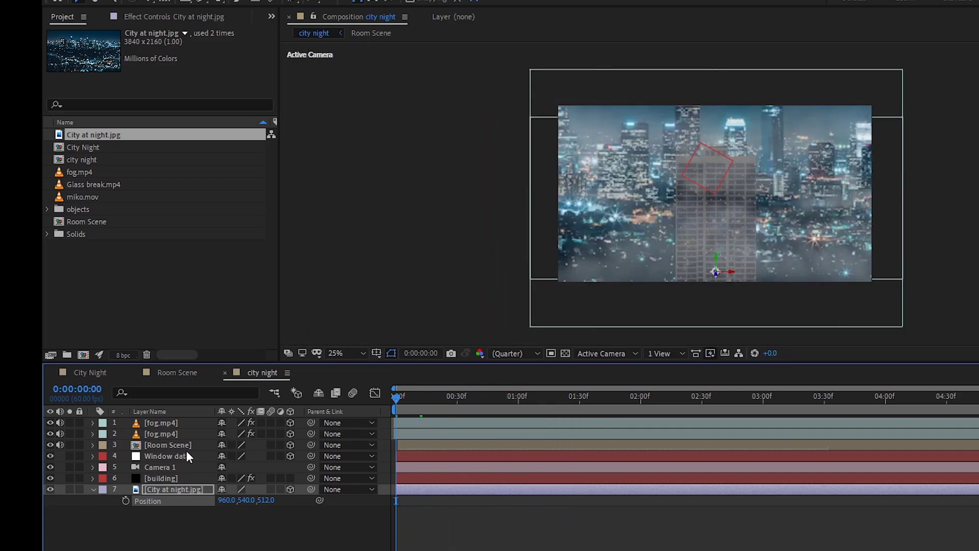
pyautogui.click(167, 434)
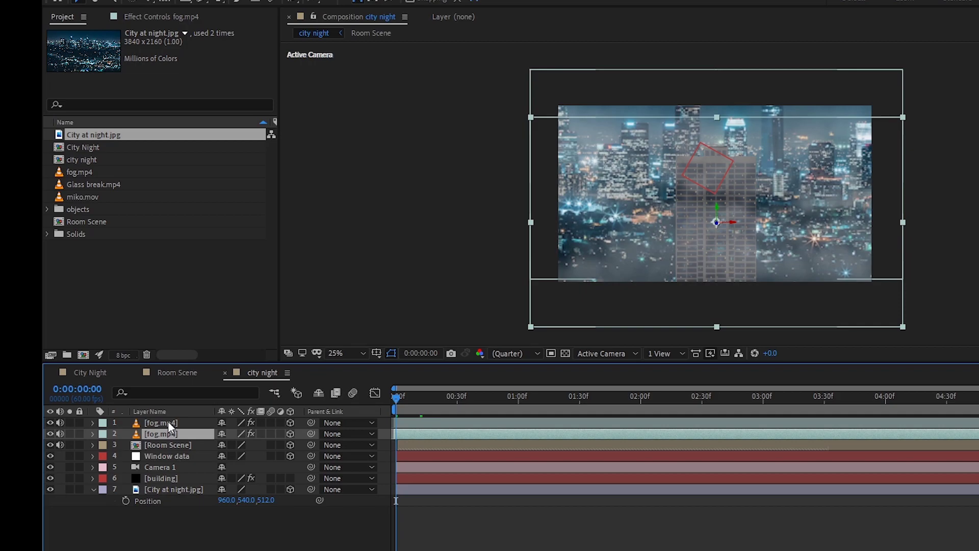
pyautogui.keyDown('ctrl'); pyautogui.click(177, 422); pyautogui.keyUp('ctrl')
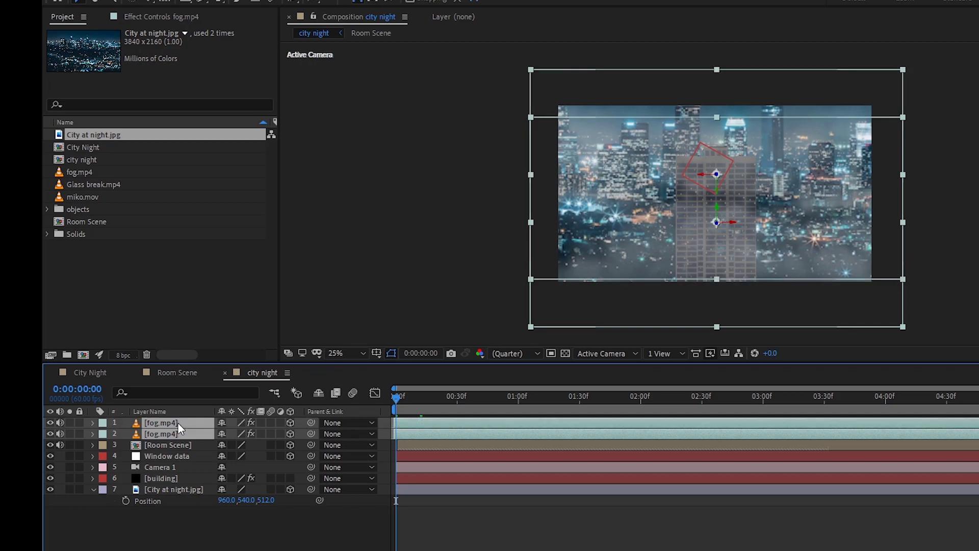
pyautogui.press('t')
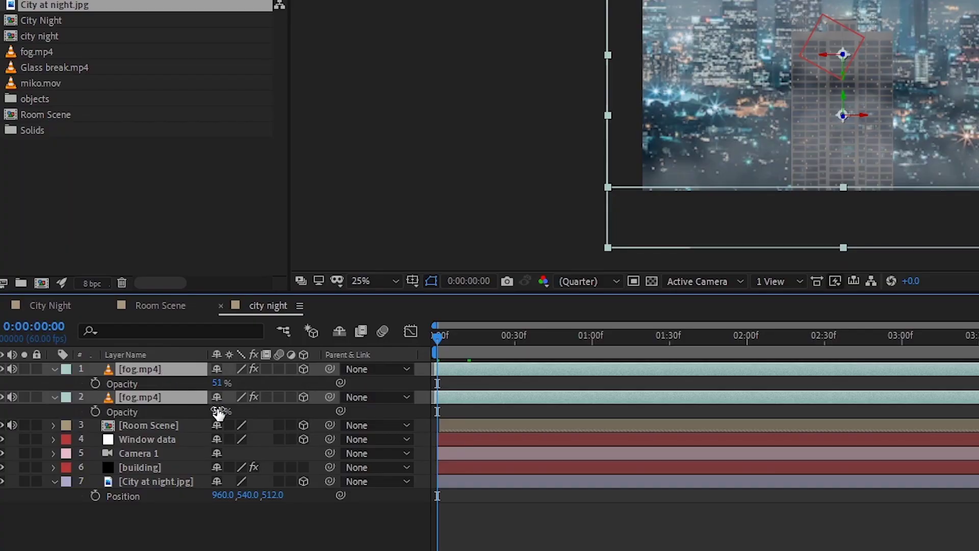
pyautogui.moveTo(220, 411); pyautogui.dragTo(194, 417)
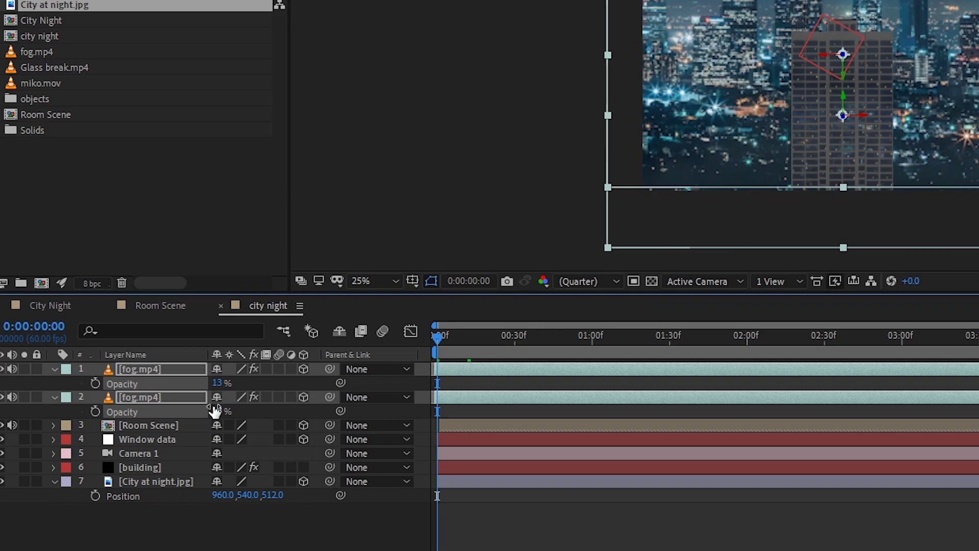
pyautogui.moveTo(217, 410); pyautogui.dragTo(217, 410)
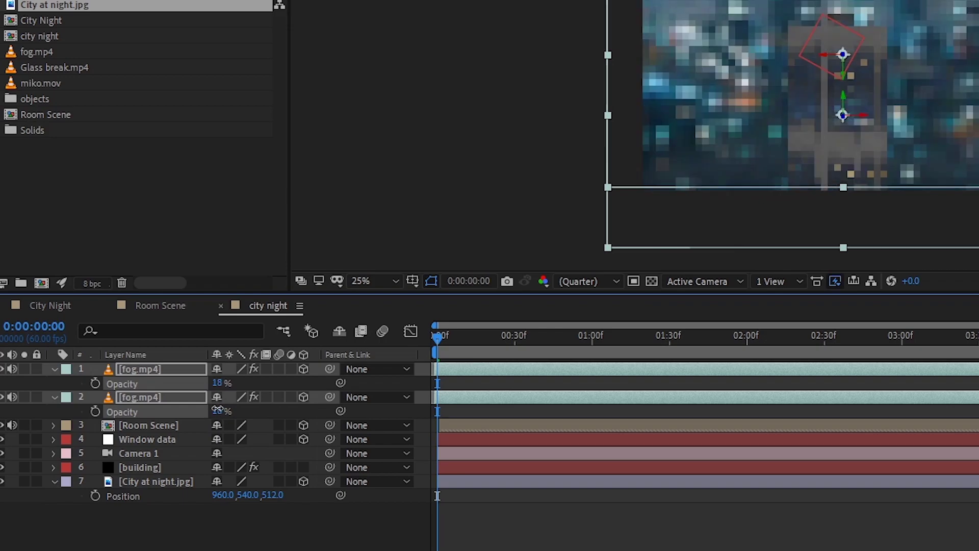
pyautogui.click(217, 382)
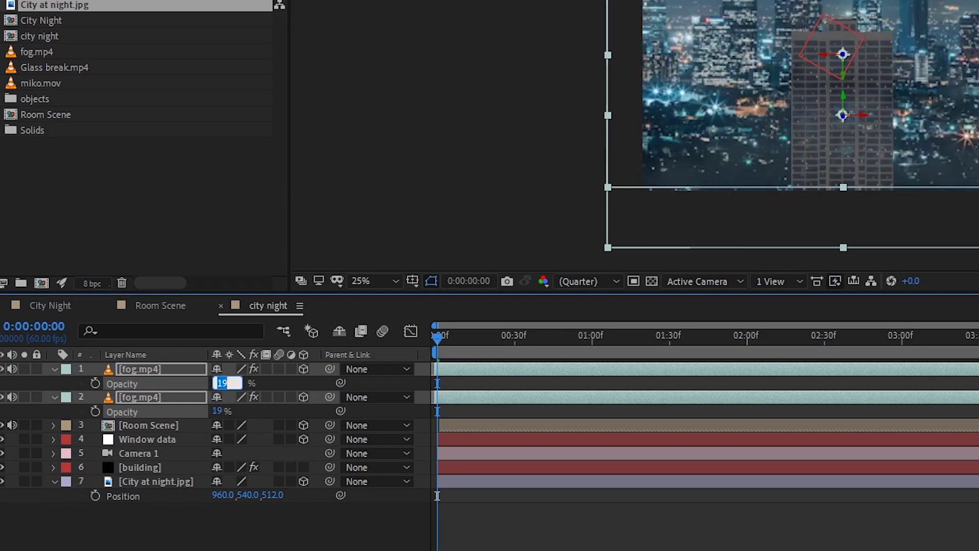
pyautogui.write('20')
pyautogui.press('Return')
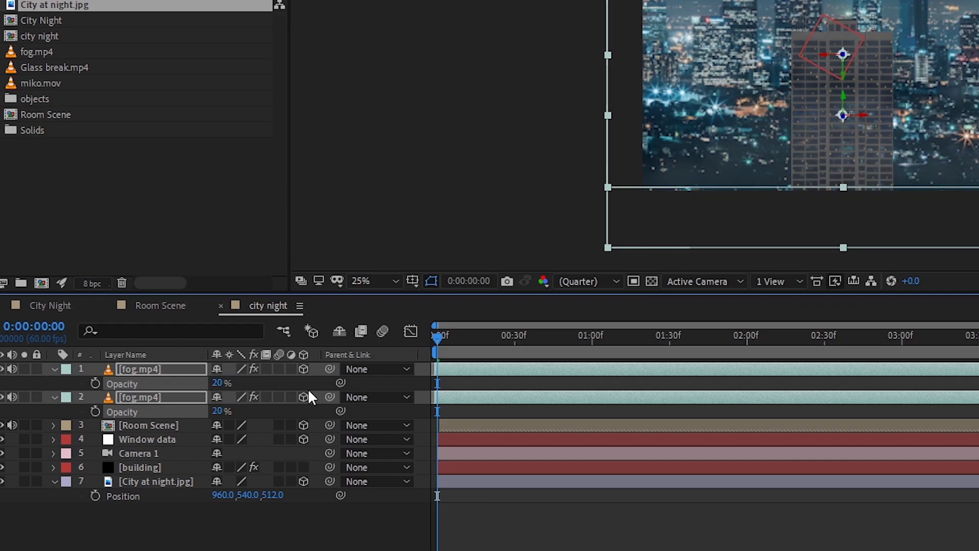
# Fit the composition in the viewer and preview the camera move from frame 8 into the room.
pyautogui.moveTo(440, 334); pyautogui.dragTo(534, 357)
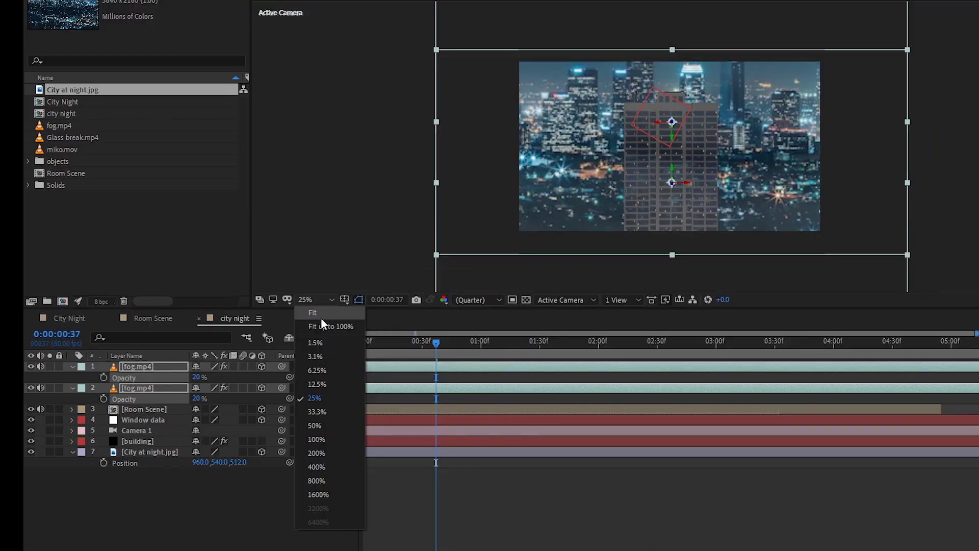
pyautogui.click(371, 298)
pyautogui.moveTo(435, 341); pyautogui.dragTo(377, 363)
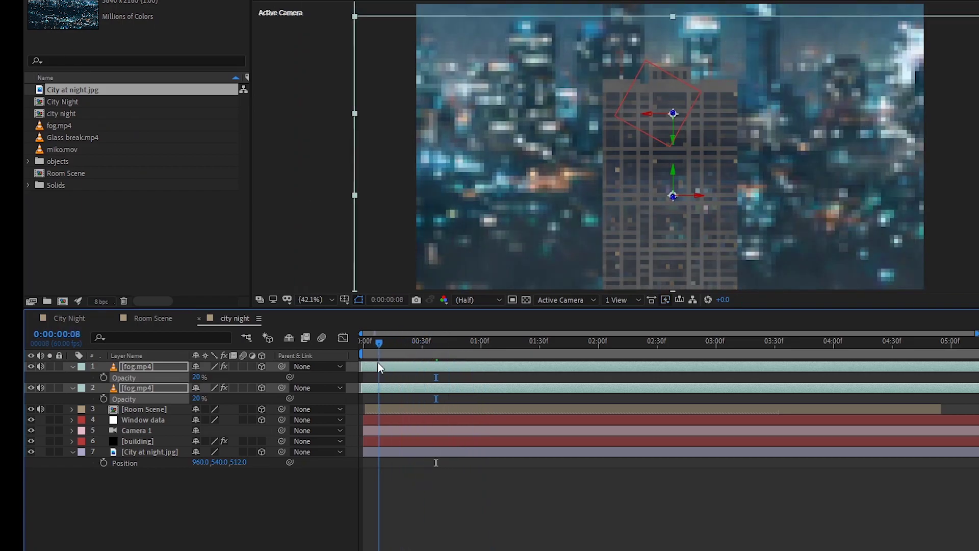
pyautogui.press('space')
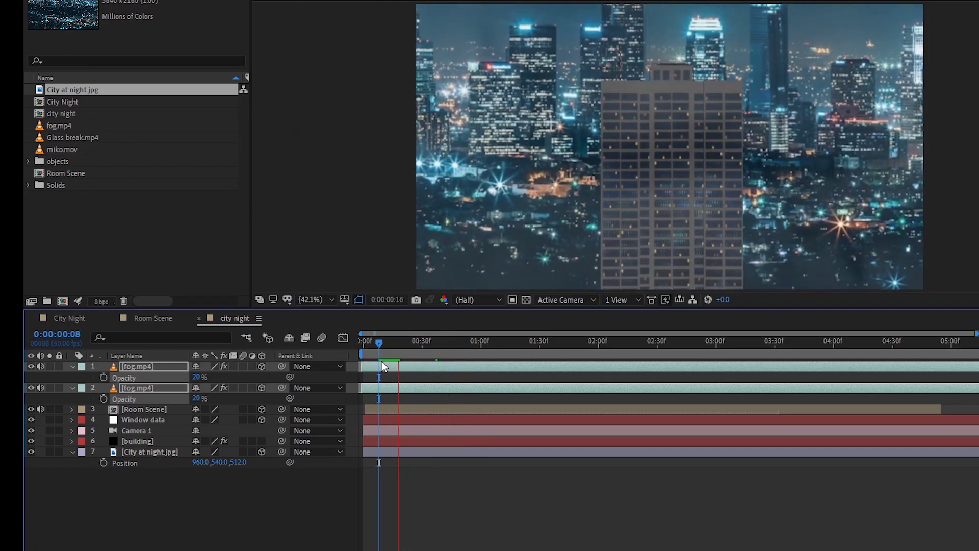
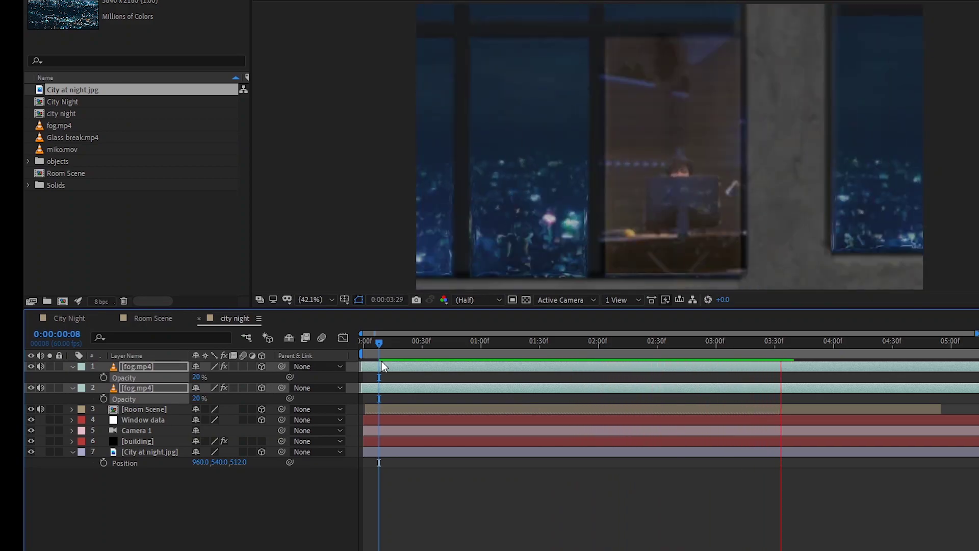
pyautogui.press('space')
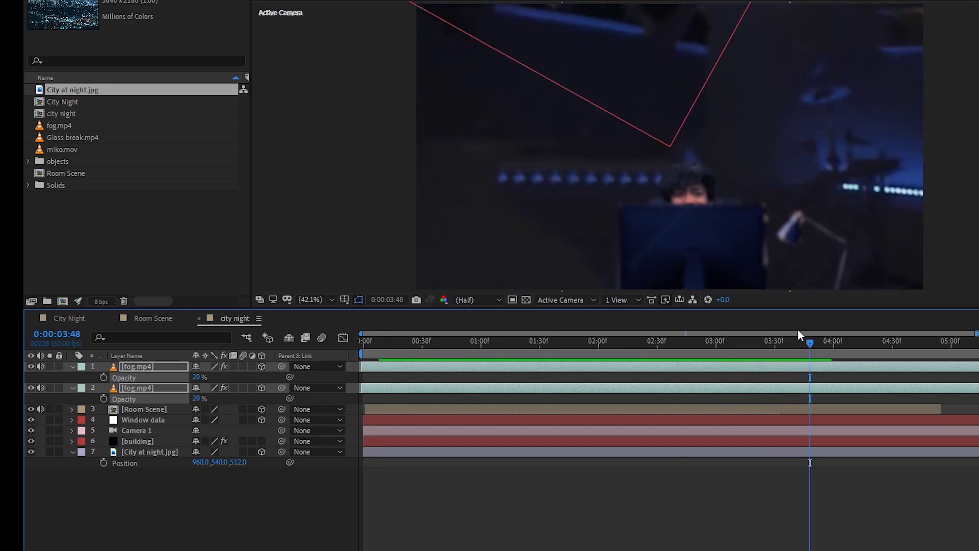
# Tint Group 1 of the building layer's Element effect with a dark blue sampled from the city backdrop at frame 28.
pyautogui.moveTo(809, 341); pyautogui.dragTo(418, 368)
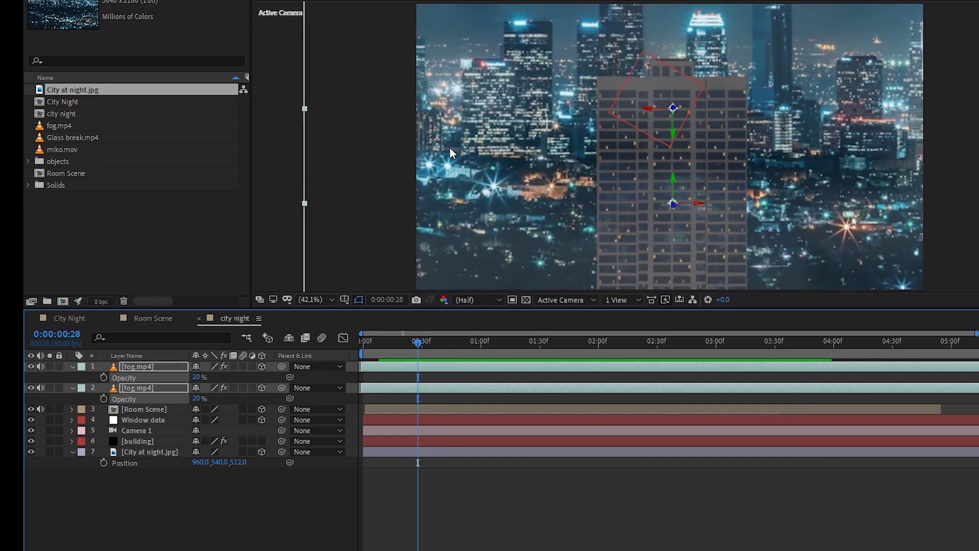
pyautogui.click(447, 443)
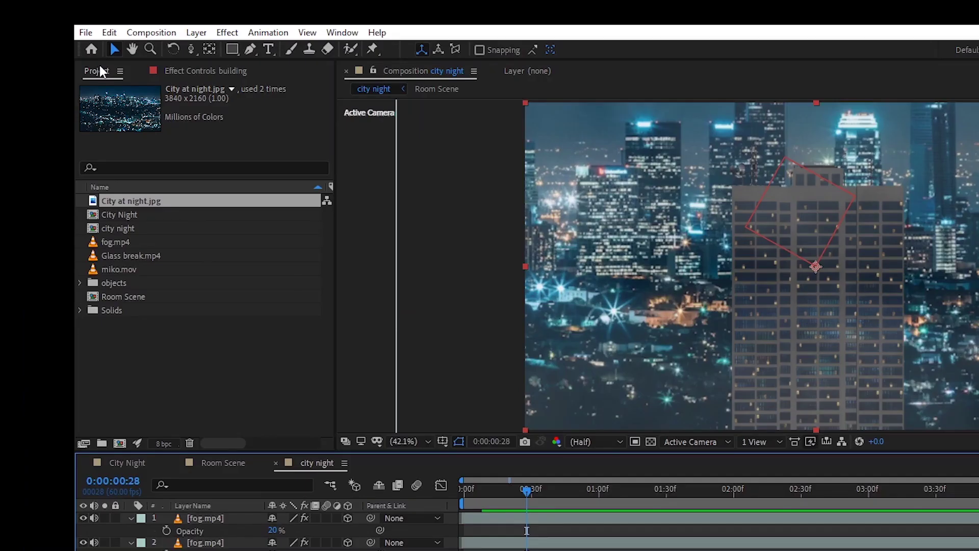
pyautogui.click(194, 70)
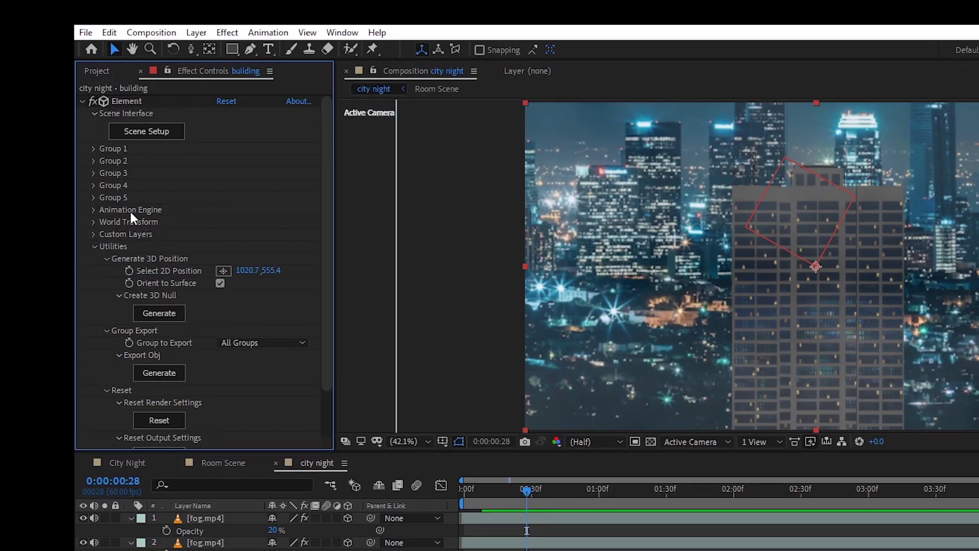
pyautogui.click(94, 148)
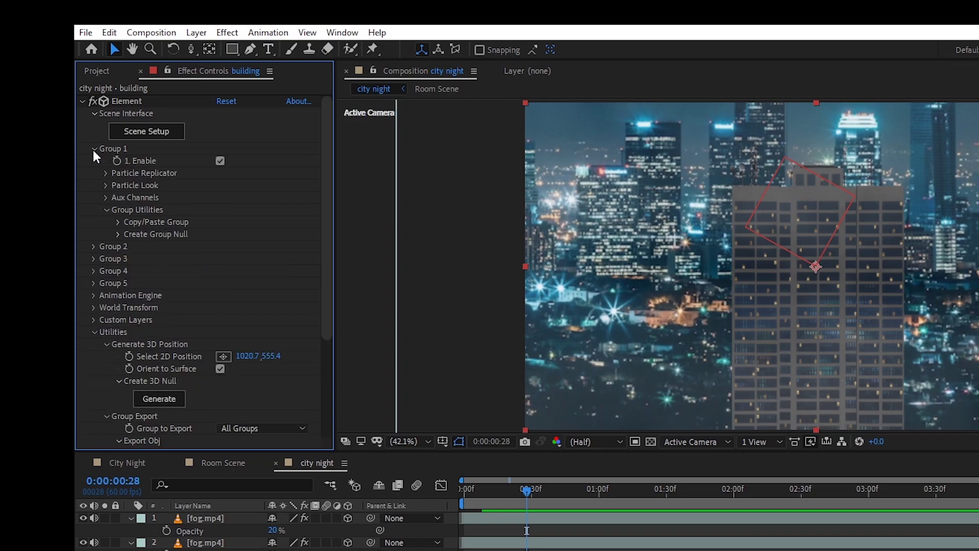
pyautogui.click(105, 185)
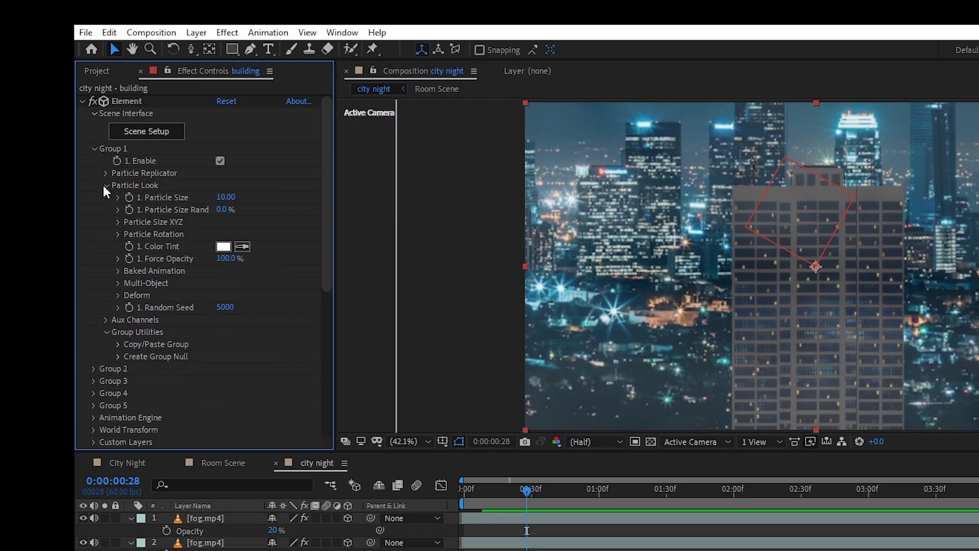
pyautogui.click(246, 246)
pyautogui.click(628, 297)
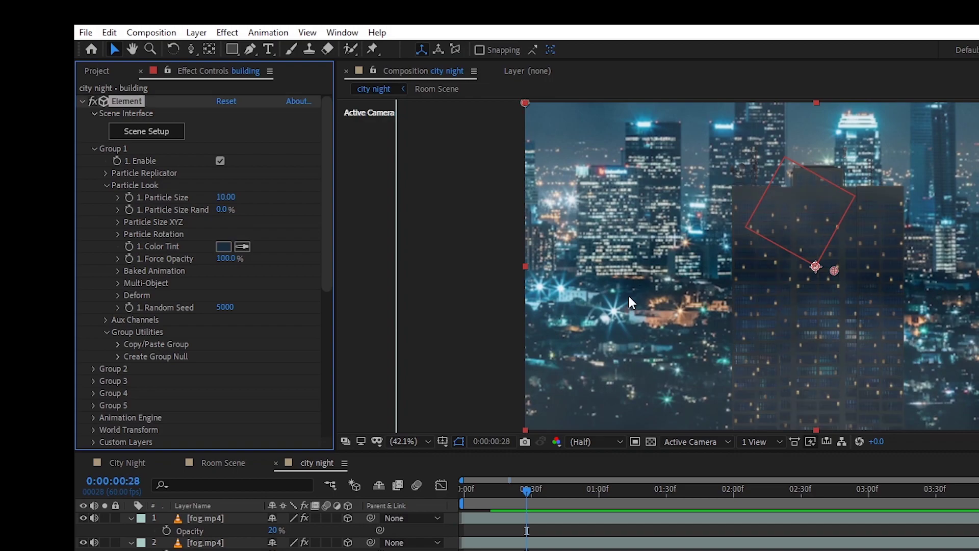
# Disable Use Comp Lights in the building's Element render settings and set Add Lighting to Clean Blue.
pyautogui.moveTo(322, 179); pyautogui.dragTo(322, 267)
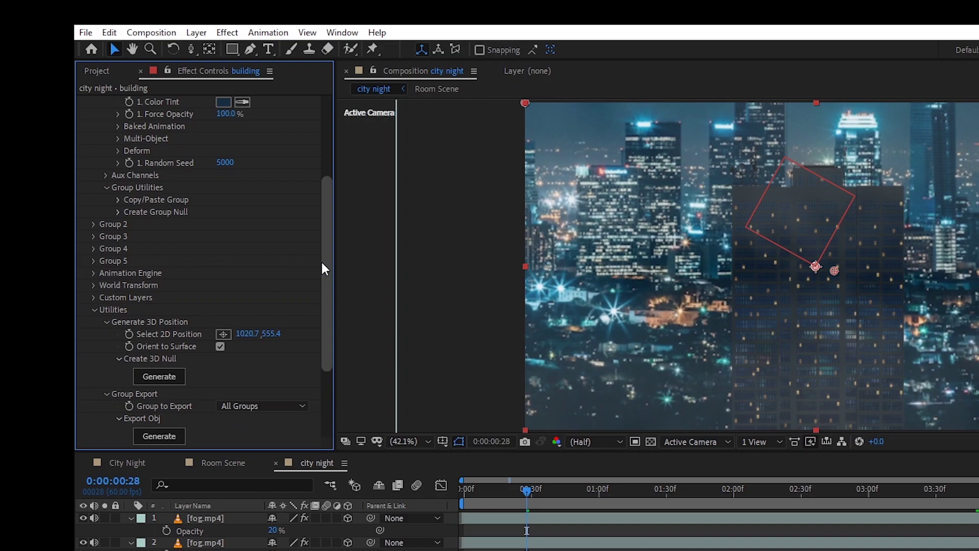
pyautogui.moveTo(328, 216); pyautogui.dragTo(321, 300)
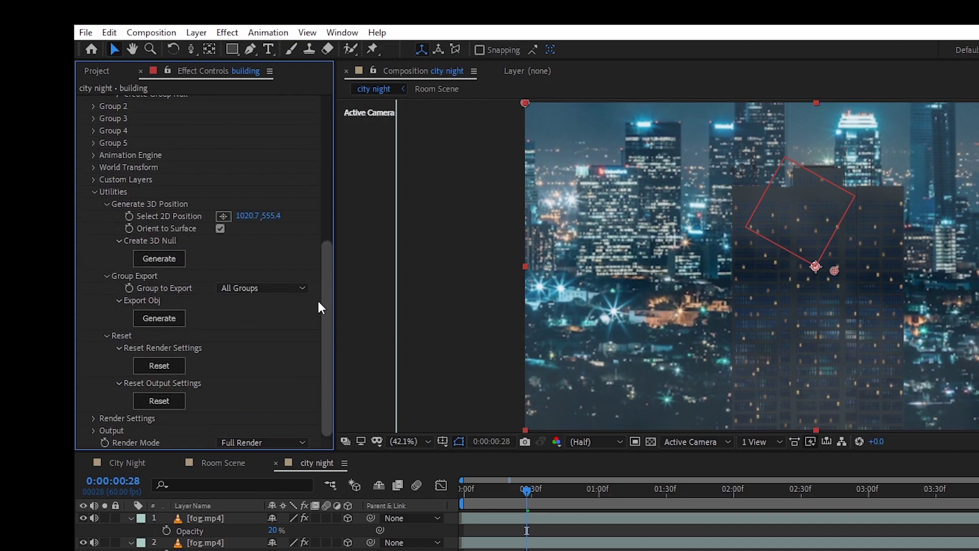
pyautogui.click(96, 192)
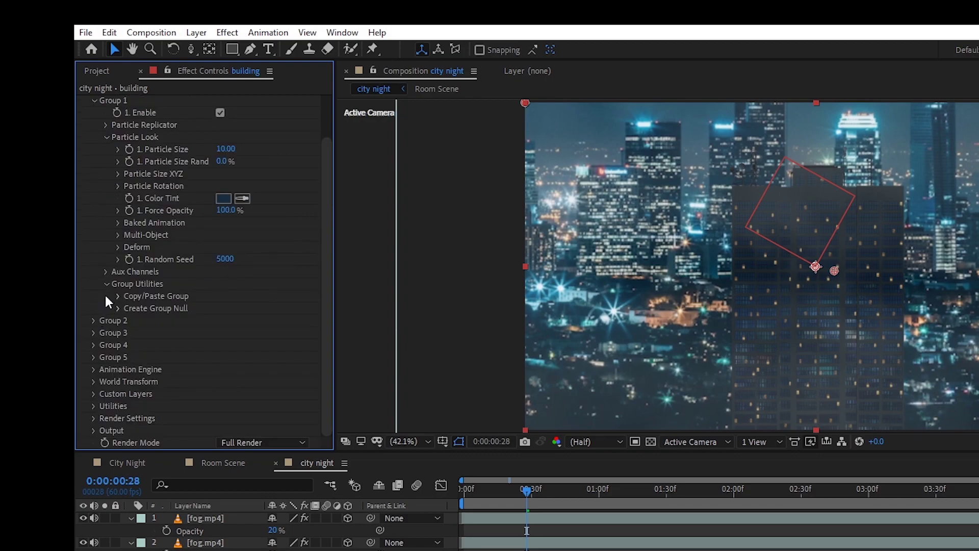
pyautogui.scroll(2, 123, 231)
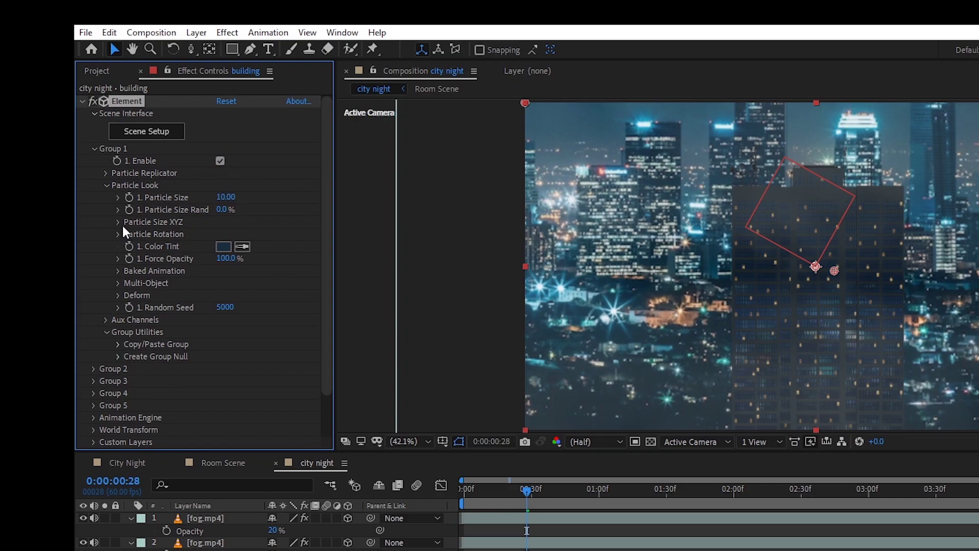
pyautogui.click(95, 116)
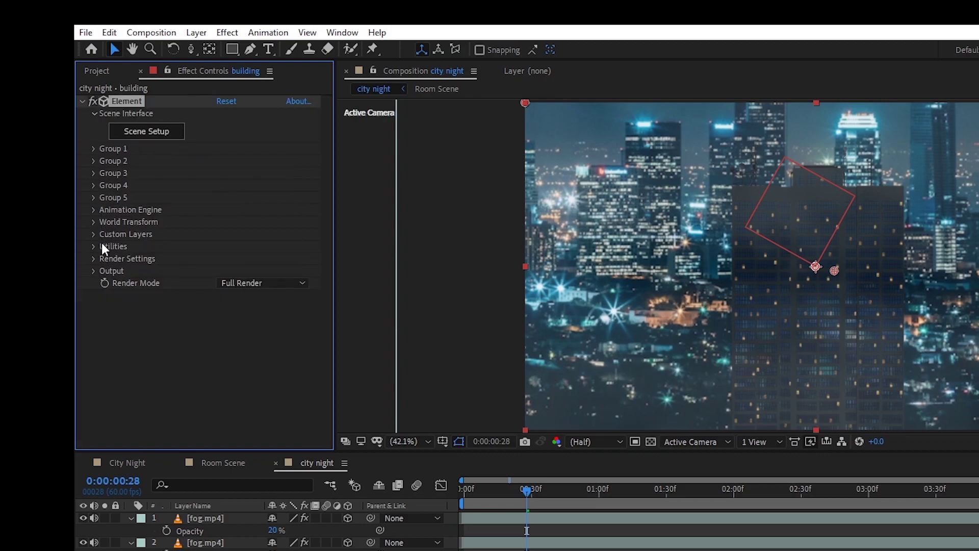
pyautogui.click(93, 258)
pyautogui.scroll(-1, 265, 349)
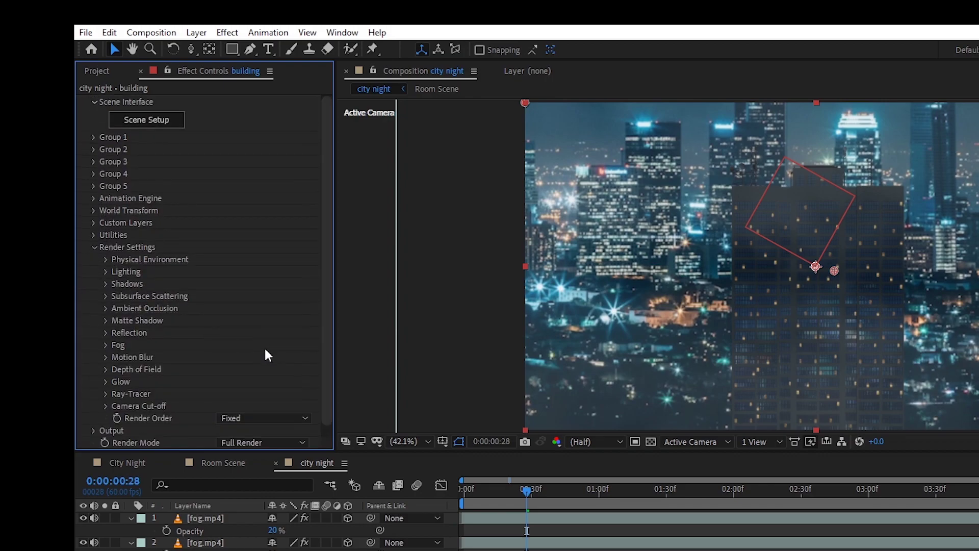
pyautogui.click(106, 272)
pyautogui.click(220, 284)
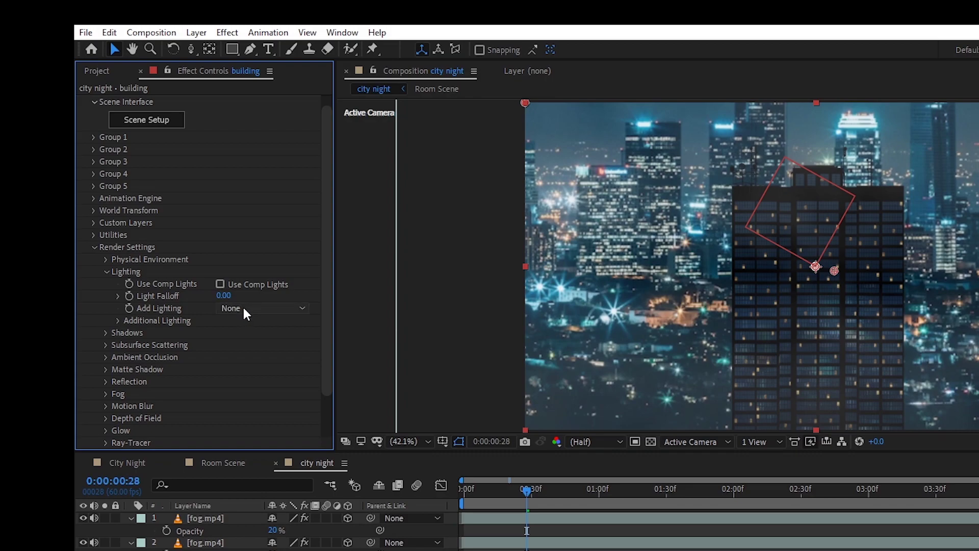
pyautogui.click(242, 306)
pyautogui.click(258, 356)
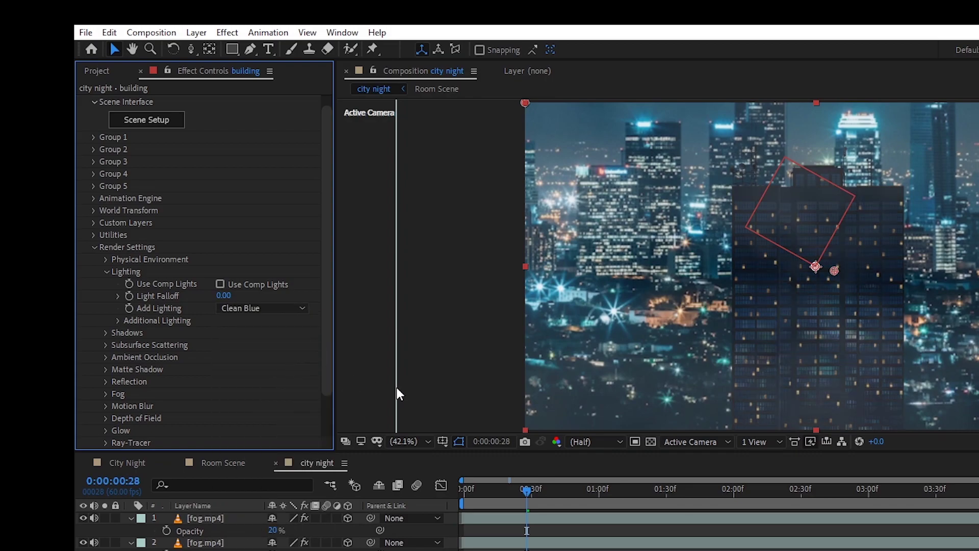
# Hide both fog layers and set the building's additional lighting to 75% brightness multiplier and 49° Y rotation.
pyautogui.click(120, 320)
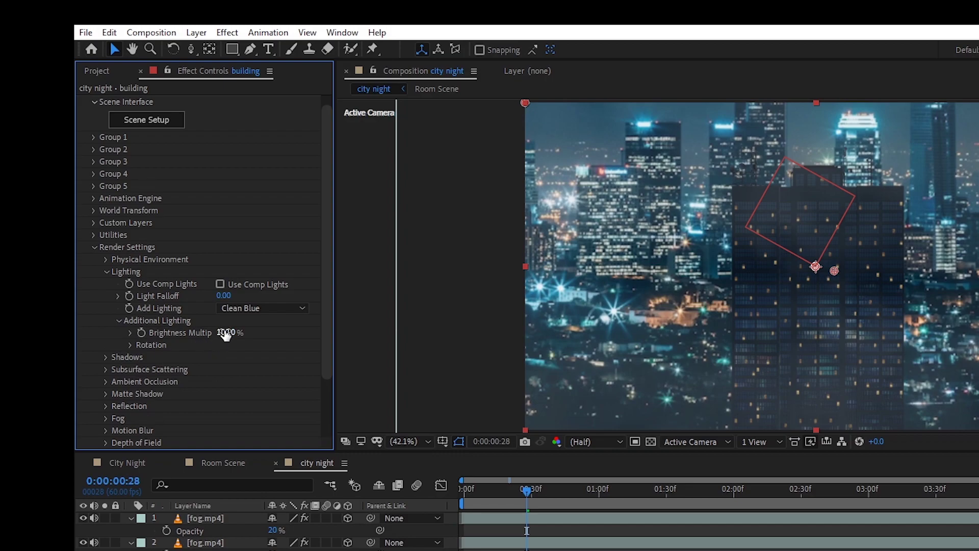
pyautogui.moveTo(224, 336); pyautogui.dragTo(194, 337)
pyautogui.click(131, 344)
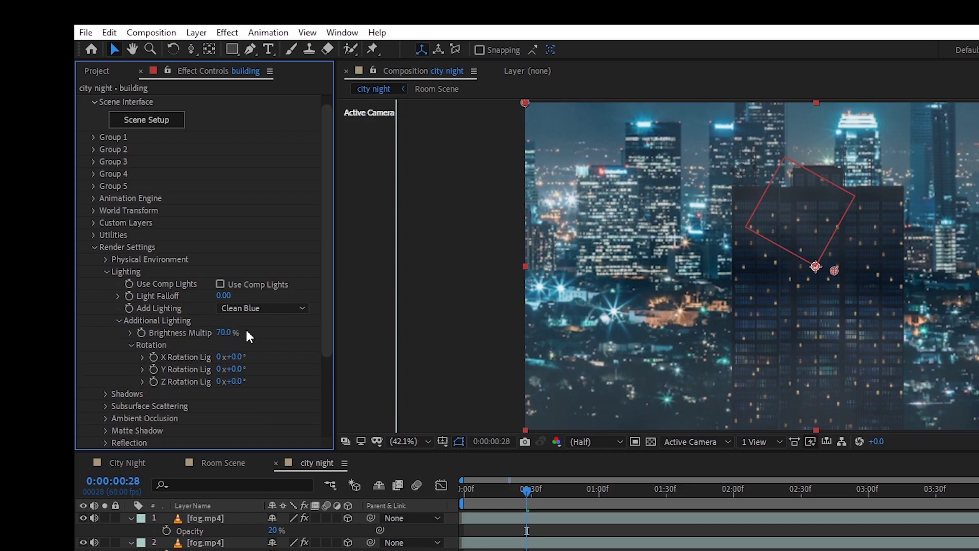
pyautogui.moveTo(242, 366)
pyautogui.mouseDown()
pyautogui.moveTo(264, 374)
pyautogui.moveTo(219, 372)
pyautogui.moveTo(269, 368)
pyautogui.moveTo(219, 371)
pyautogui.moveTo(240, 371)
pyautogui.mouseUp()
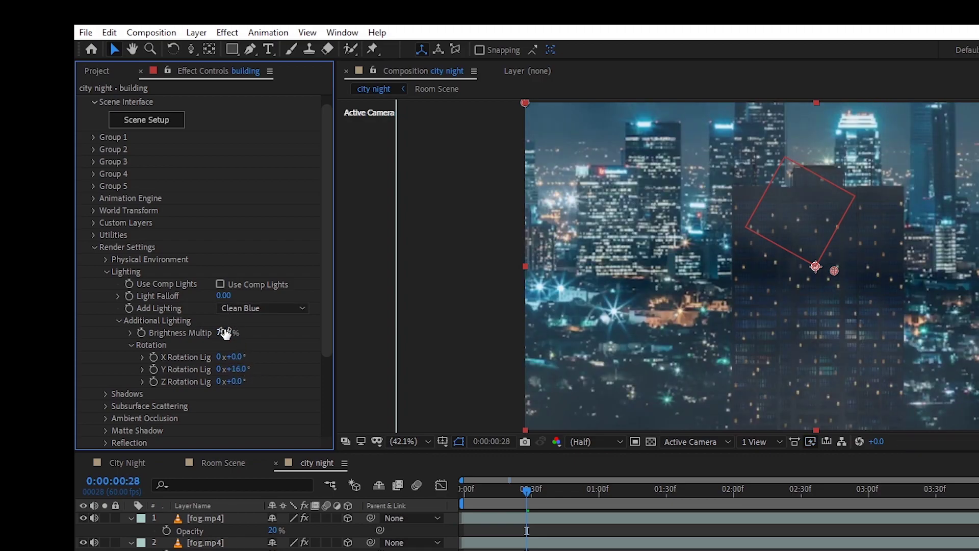
pyautogui.moveTo(225, 334)
pyautogui.mouseDown()
pyautogui.moveTo(203, 341)
pyautogui.moveTo(240, 337)
pyautogui.moveTo(228, 332)
pyautogui.mouseUp()
pyautogui.moveTo(84, 518); pyautogui.dragTo(83, 542)
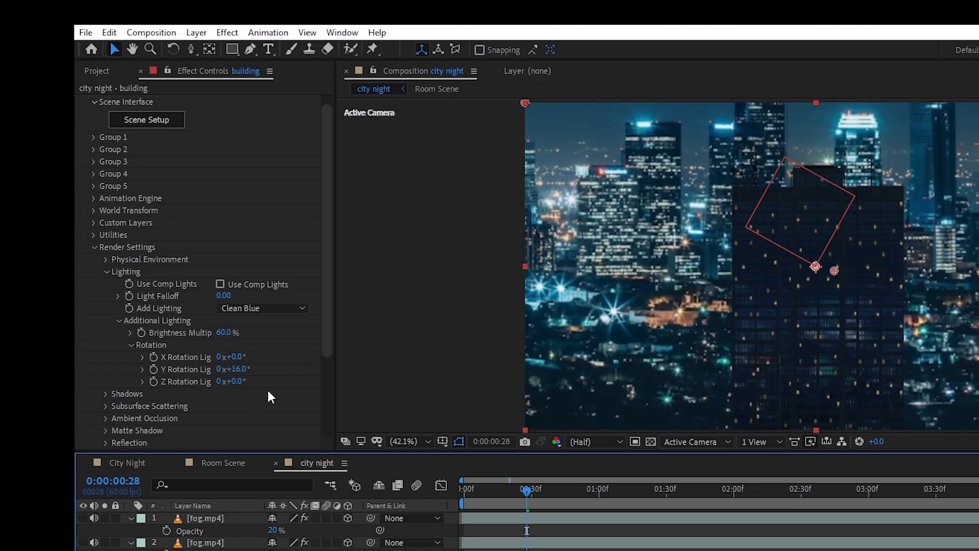
pyautogui.moveTo(220, 332); pyautogui.dragTo(212, 334)
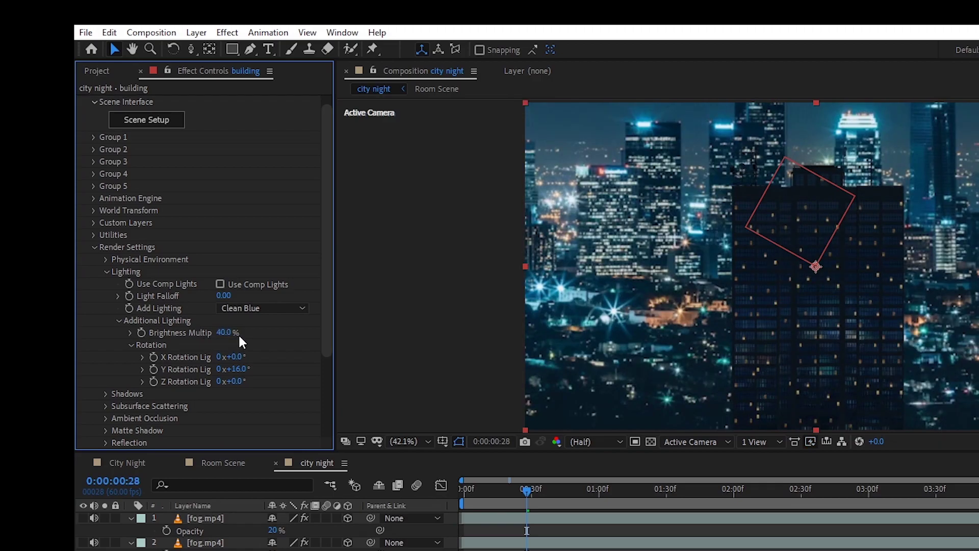
pyautogui.moveTo(225, 334); pyautogui.dragTo(243, 333)
pyautogui.moveTo(233, 369); pyautogui.dragTo(256, 365)
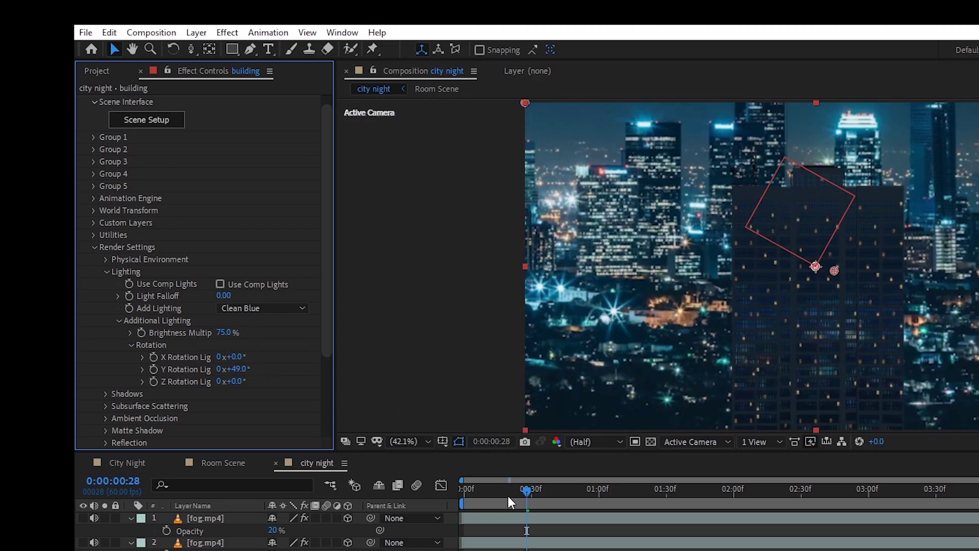
# Return to the first frame and set the opacity of both fog.mp4 layers to 15%.
pyautogui.moveTo(528, 490); pyautogui.dragTo(455, 532)
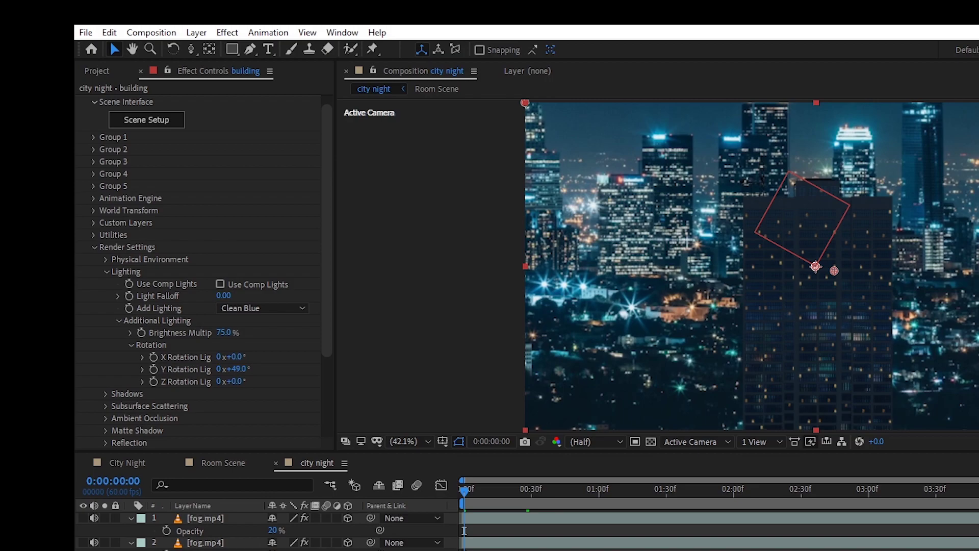
pyautogui.click(224, 542)
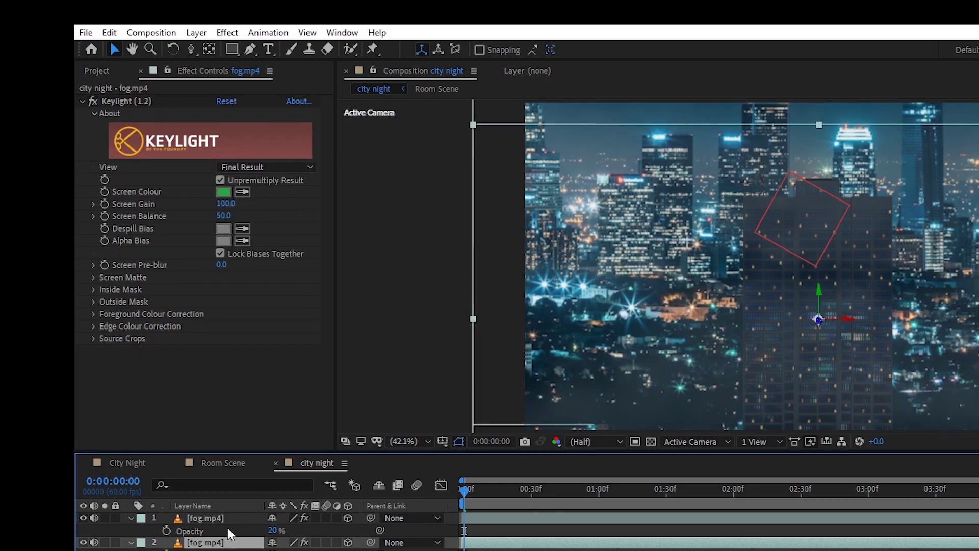
pyautogui.keyDown('shift'); pyautogui.click(226, 519); pyautogui.keyUp('shift')
pyautogui.click(273, 531)
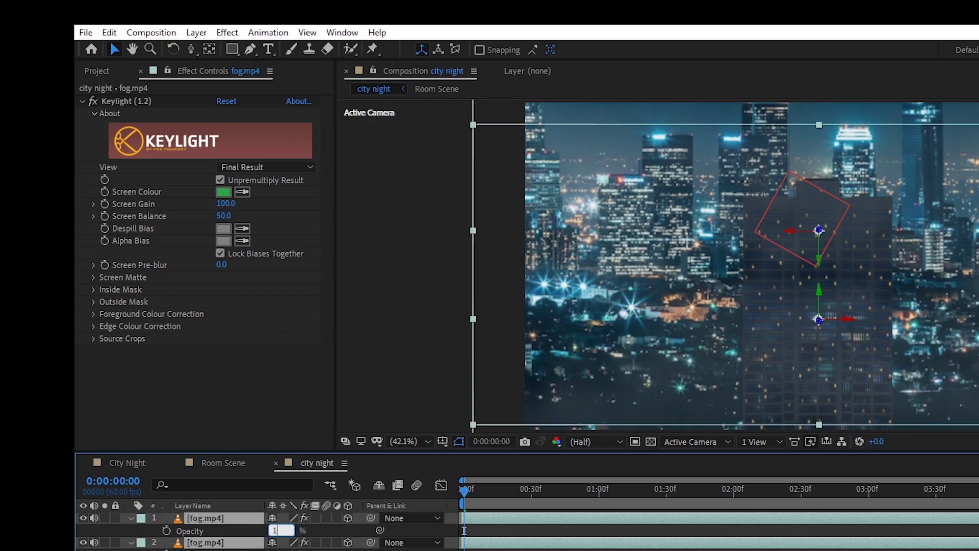
pyautogui.press('Return')
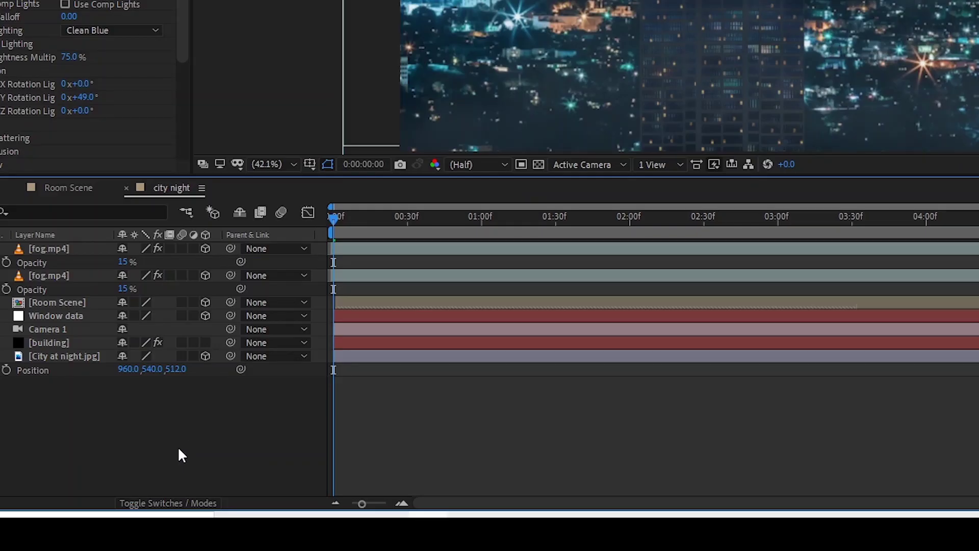
# Create a black 1920 × 1080 px solid layer in the city night composition.
pyautogui.rightClick(182, 456)
pyautogui.moveTo(233, 283)
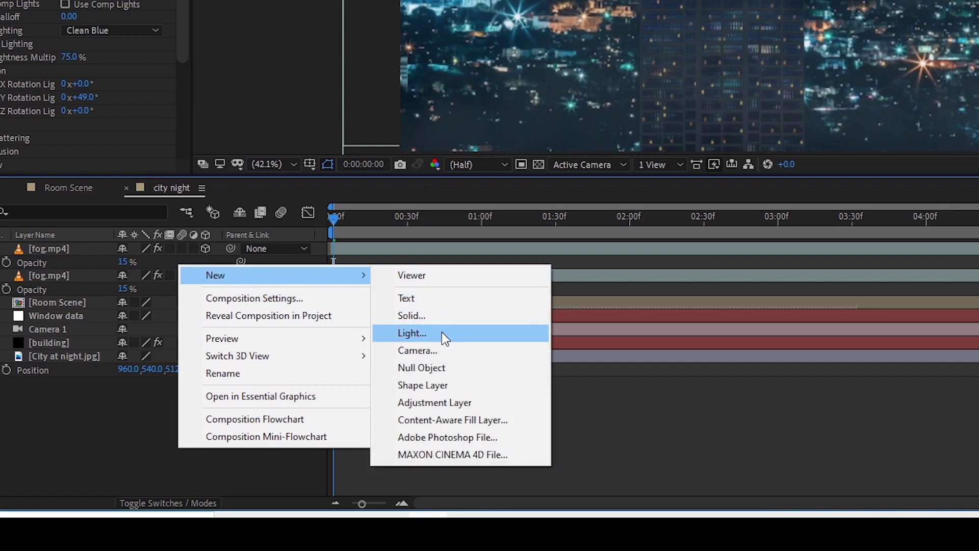
pyautogui.click(454, 318)
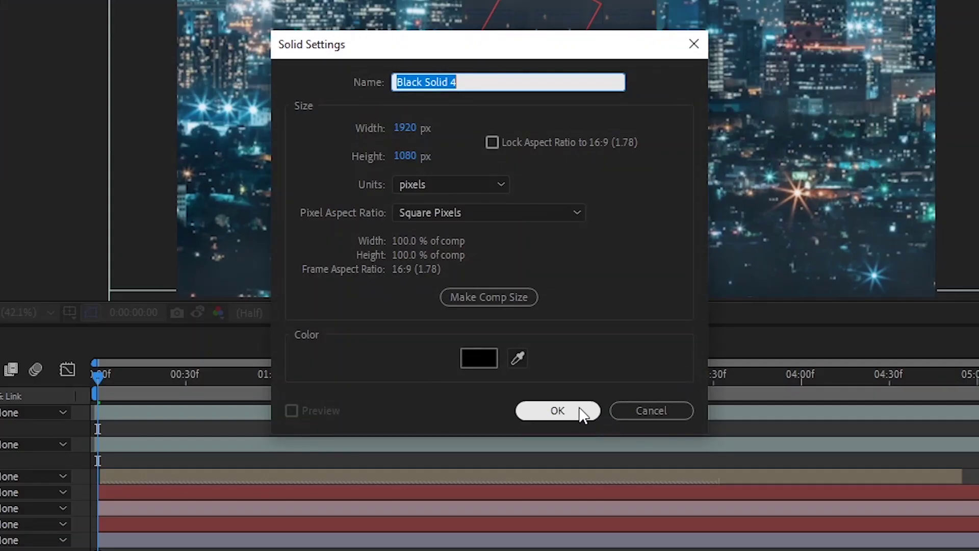
pyautogui.click(584, 411)
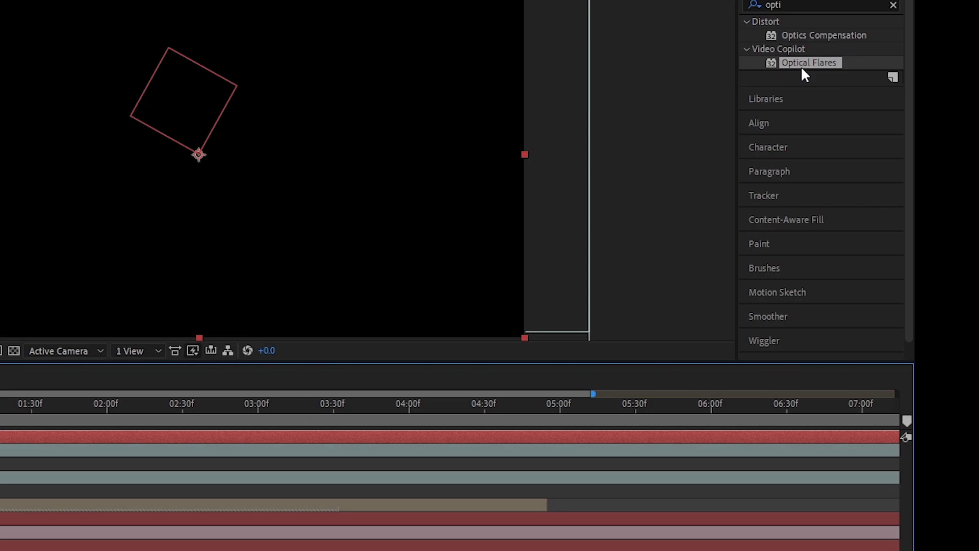
# Apply Optical Flares to the black solid and set its render mode to On Transparent.
pyautogui.moveTo(809, 62); pyautogui.dragTo(225, 421)
pyautogui.click(219, 207)
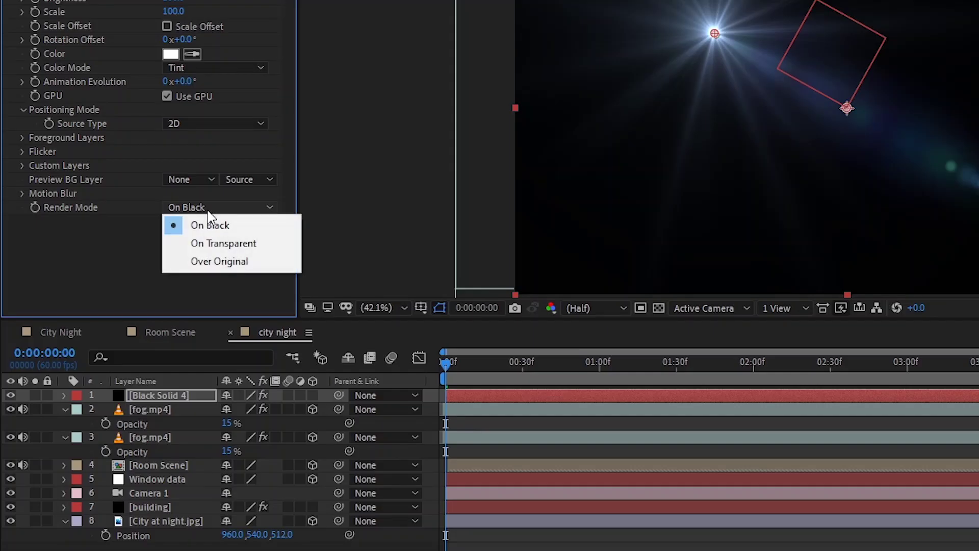
pyautogui.click(214, 244)
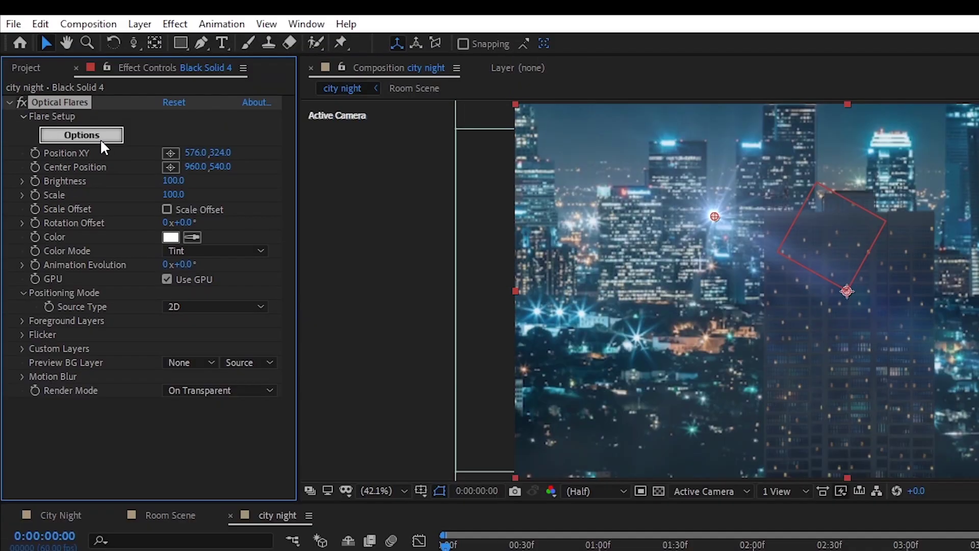
# Load the Glint preset from the Natural Flares presets in the Optical Flares options.
pyautogui.click(82, 134)
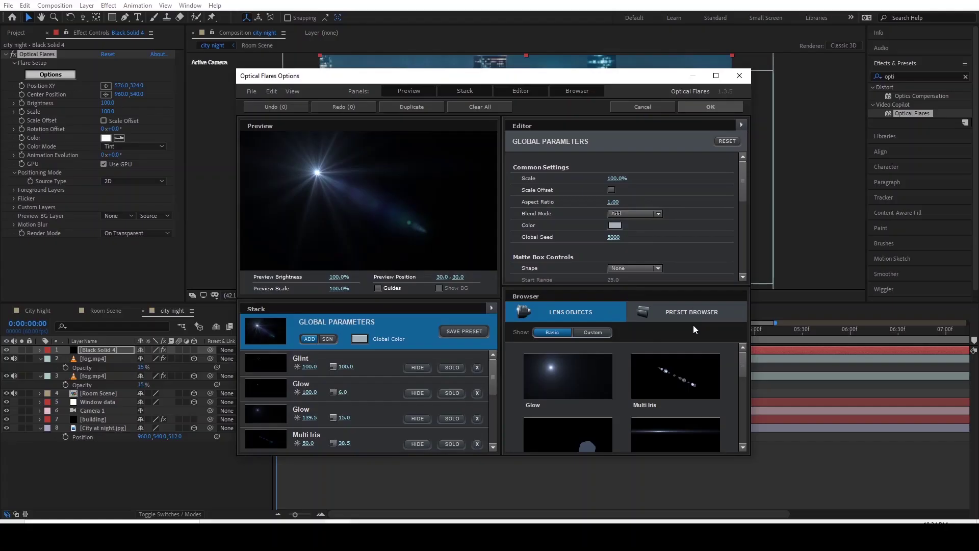
pyautogui.click(690, 313)
pyautogui.moveTo(738, 363); pyautogui.dragTo(741, 385)
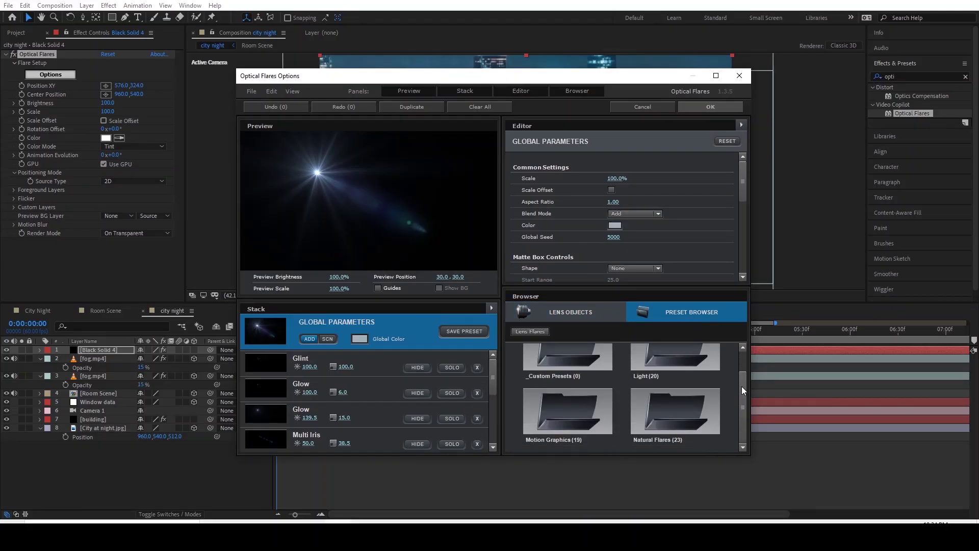
pyautogui.doubleClick(661, 439)
pyautogui.moveTo(743, 362); pyautogui.dragTo(753, 393)
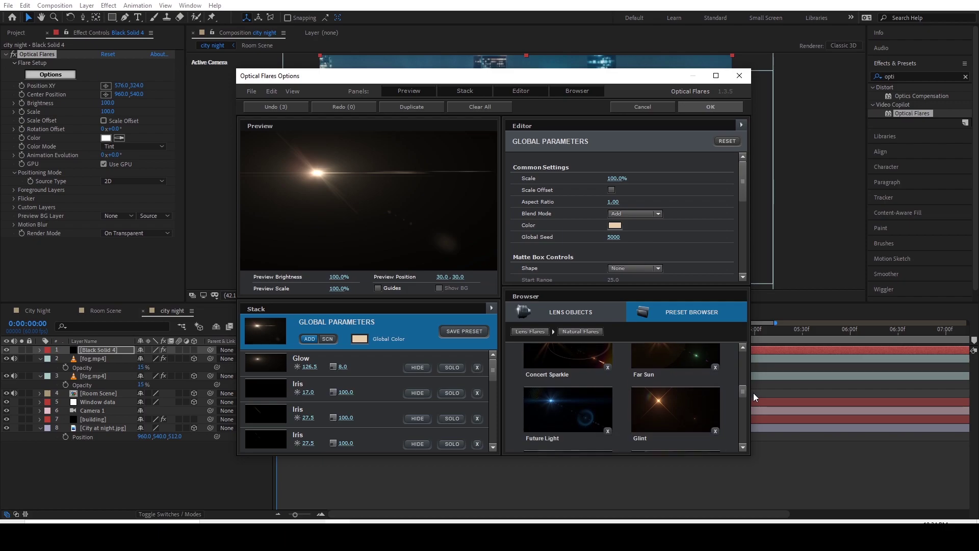
pyautogui.click(681, 400)
# Set the flare's global color to pink-red F2396D.
pyautogui.click(615, 226)
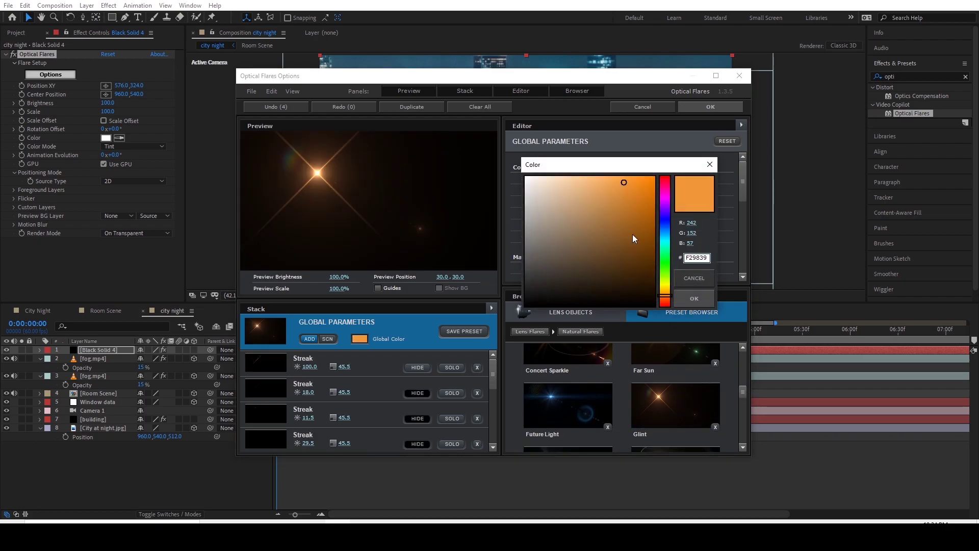
pyautogui.click(663, 182)
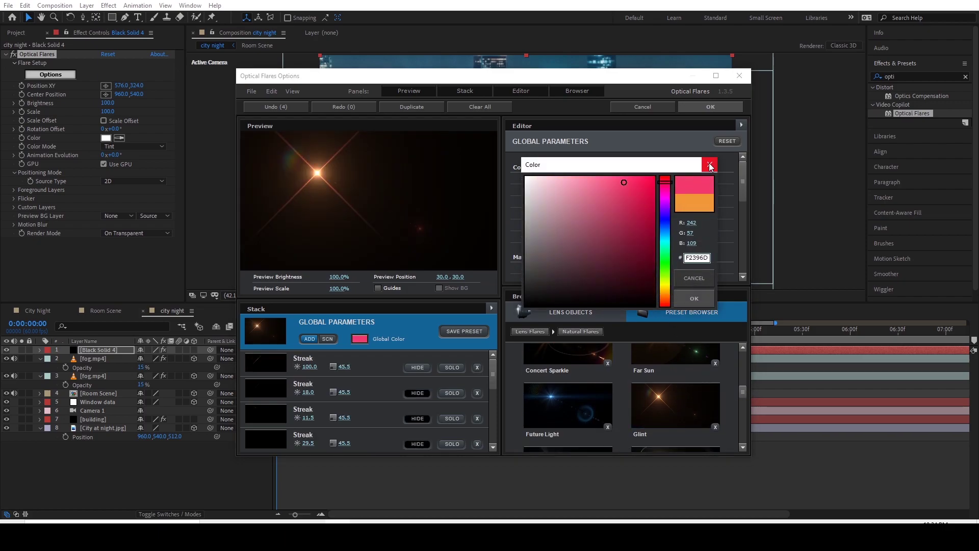
pyautogui.click(694, 300)
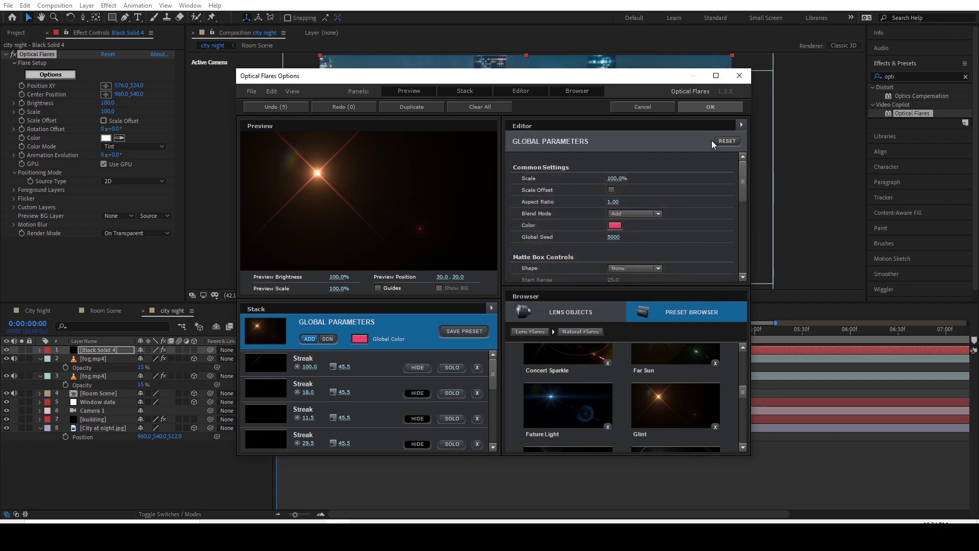
# Apply the Optical Flares options and place the flare just above the building's roof.
pyautogui.click(707, 108)
pyautogui.moveTo(442, 127); pyautogui.dragTo(484, 103)
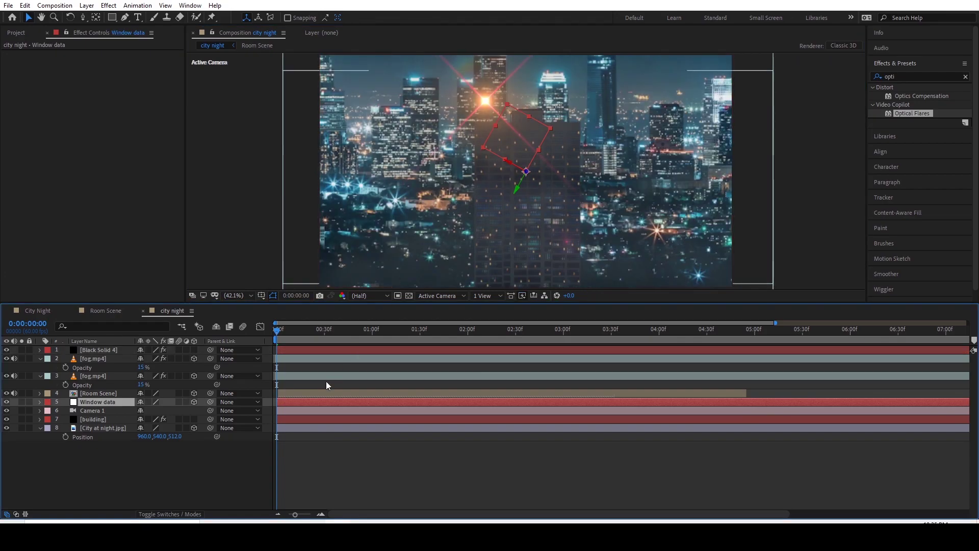
# On the building layer, expose the Element effect's Utilities settings for generating a 3D position.
pyautogui.click(308, 418)
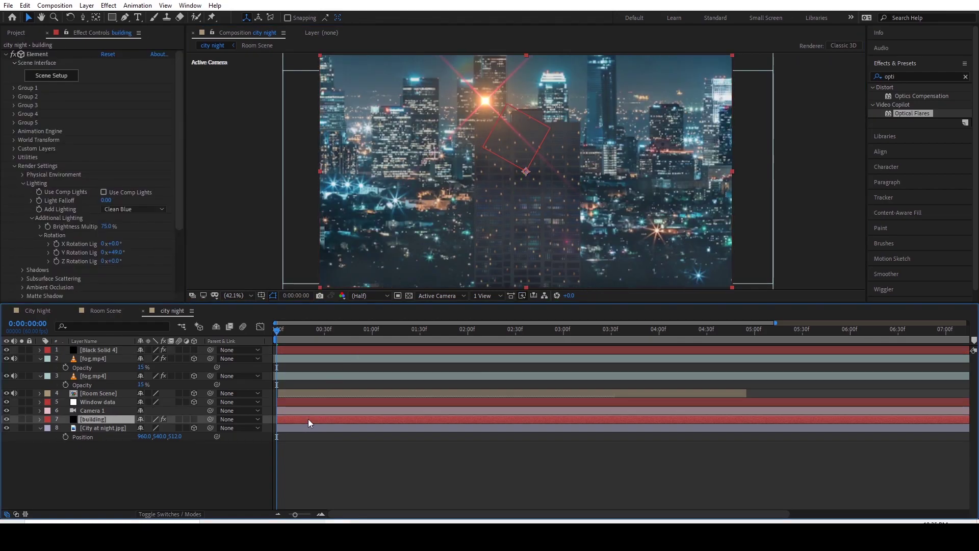
pyautogui.moveTo(179, 114); pyautogui.dragTo(179, 140)
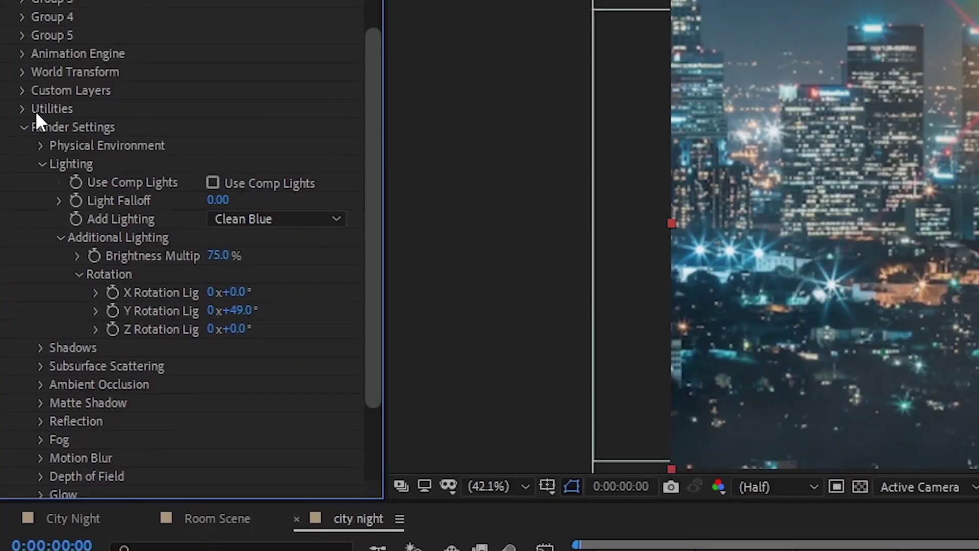
pyautogui.click(25, 109)
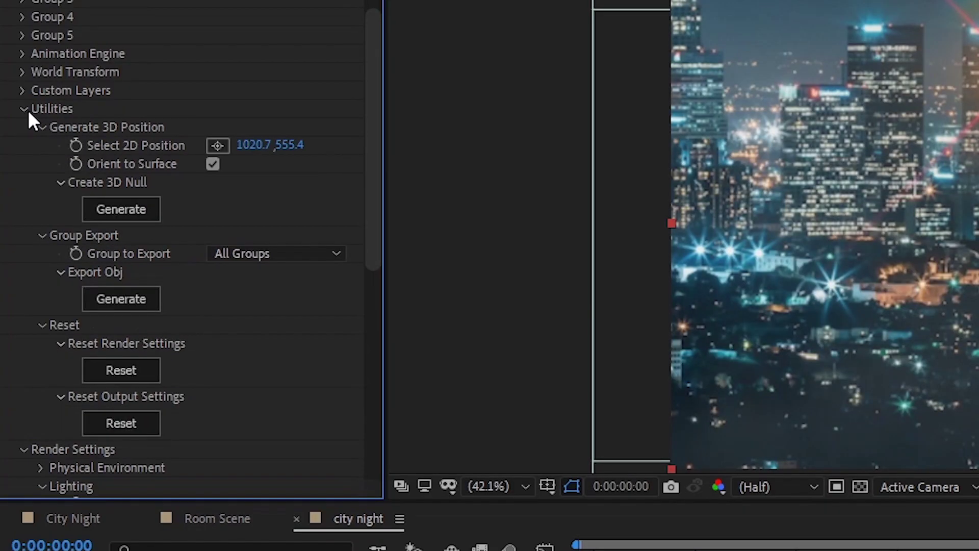
pyautogui.click(218, 145)
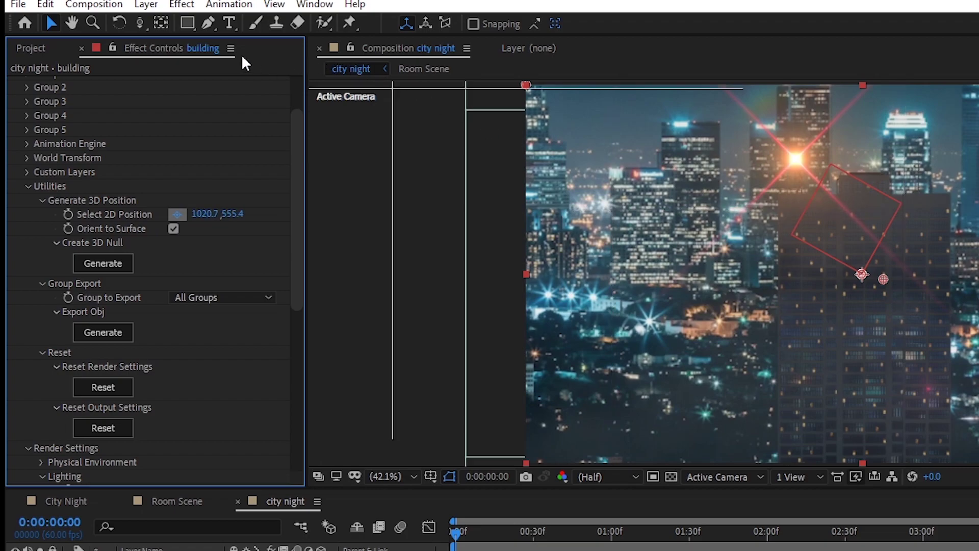
# Move the camera closer to the building and reframe it so the upper corner of the roof is in view.
pyautogui.click(145, 22)
pyautogui.click(140, 23)
pyautogui.moveTo(822, 184)
pyautogui.mouseDown()
pyautogui.moveTo(870, 348)
pyautogui.moveTo(854, 219)
pyautogui.moveTo(885, 197)
pyautogui.moveTo(875, 240)
pyautogui.mouseUp()
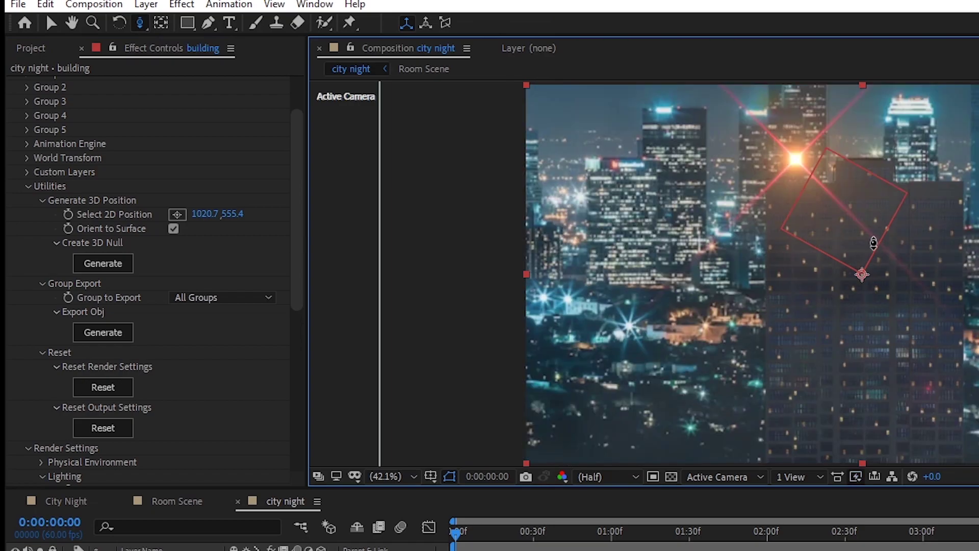
pyautogui.moveTo(867, 143); pyautogui.dragTo(848, 106)
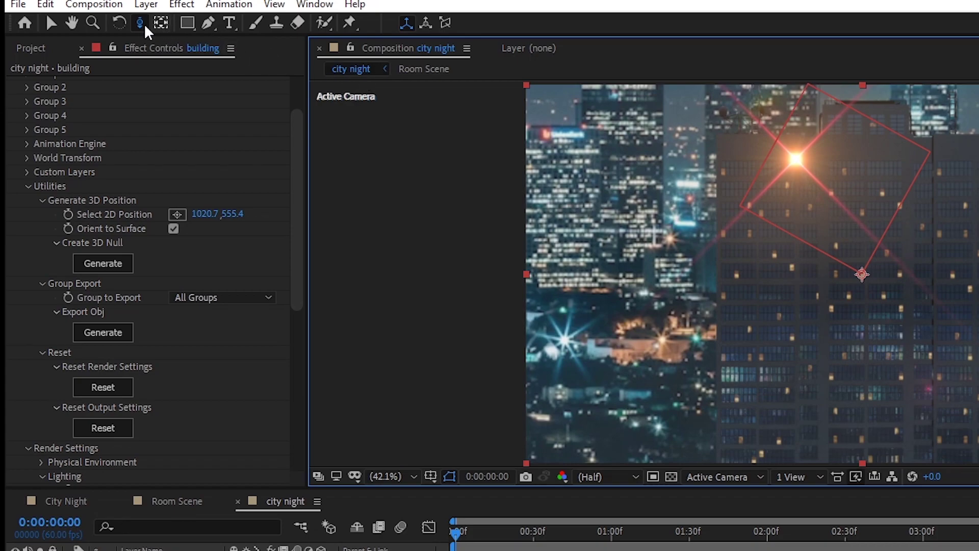
pyautogui.press('c')
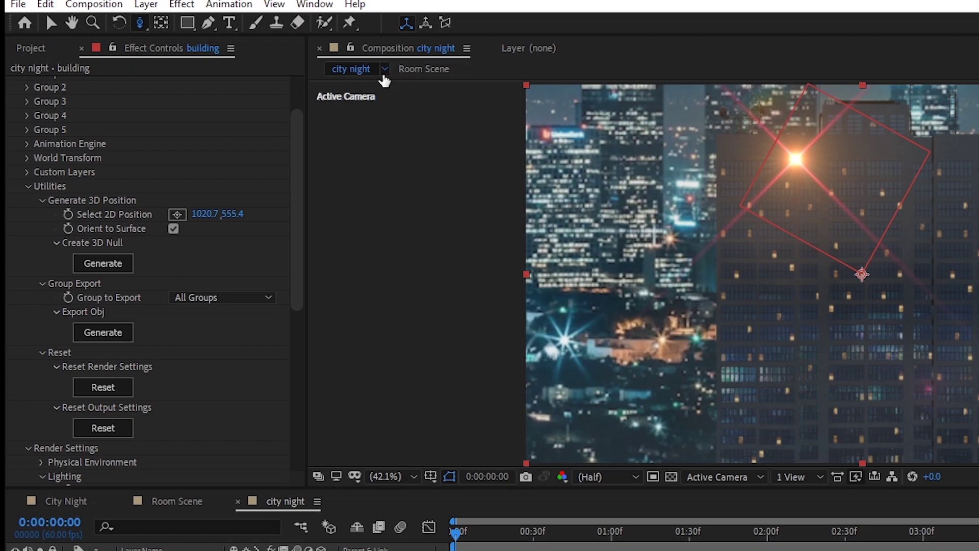
pyautogui.press('c')
pyautogui.press('c')
pyautogui.press('c')
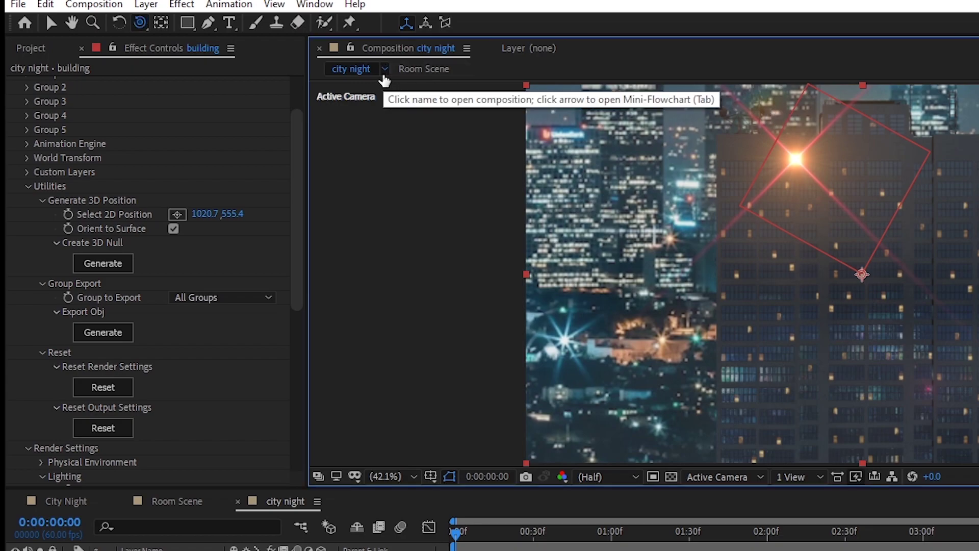
pyautogui.moveTo(861, 256); pyautogui.dragTo(846, 219)
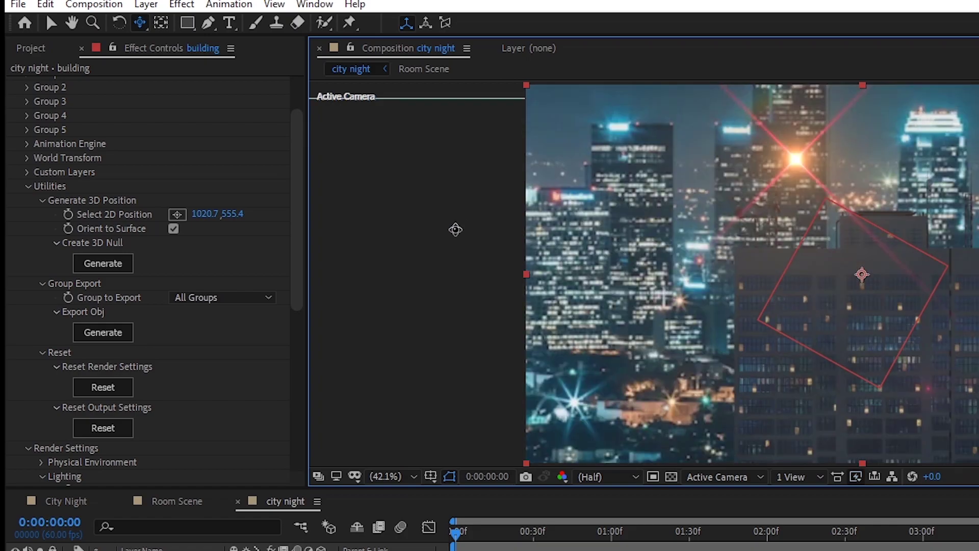
# Pick the building's upper roof corner as the Element 2D position, about 716.8, 313.3, and generate a 3D null there.
pyautogui.click(177, 214)
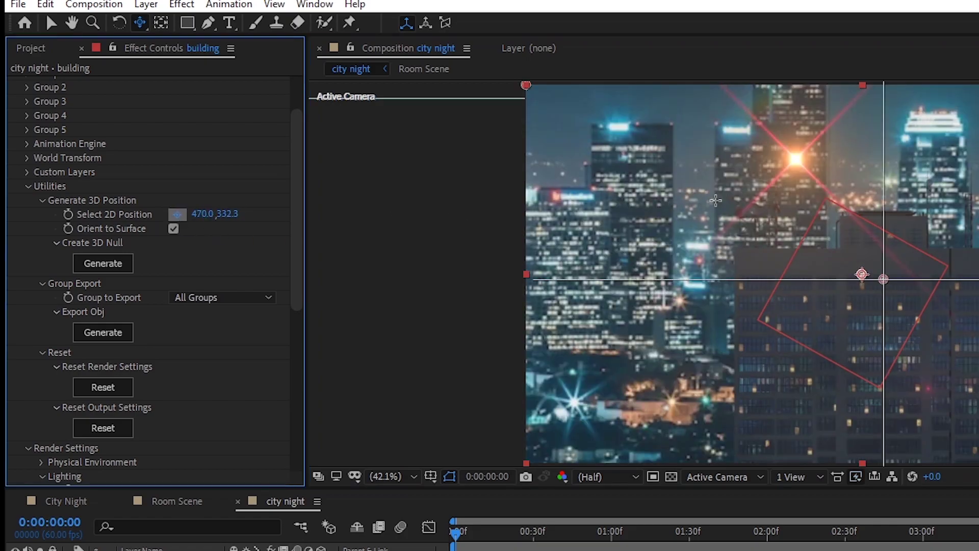
pyautogui.click(777, 195)
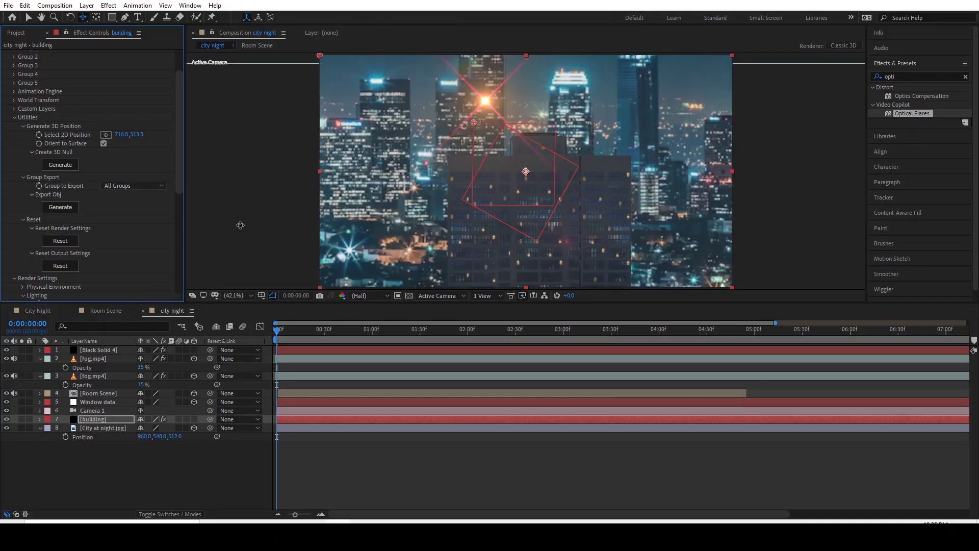
# Copy the position of the generated Element null onto the black flare solid's Position property.
pyautogui.click(108, 349)
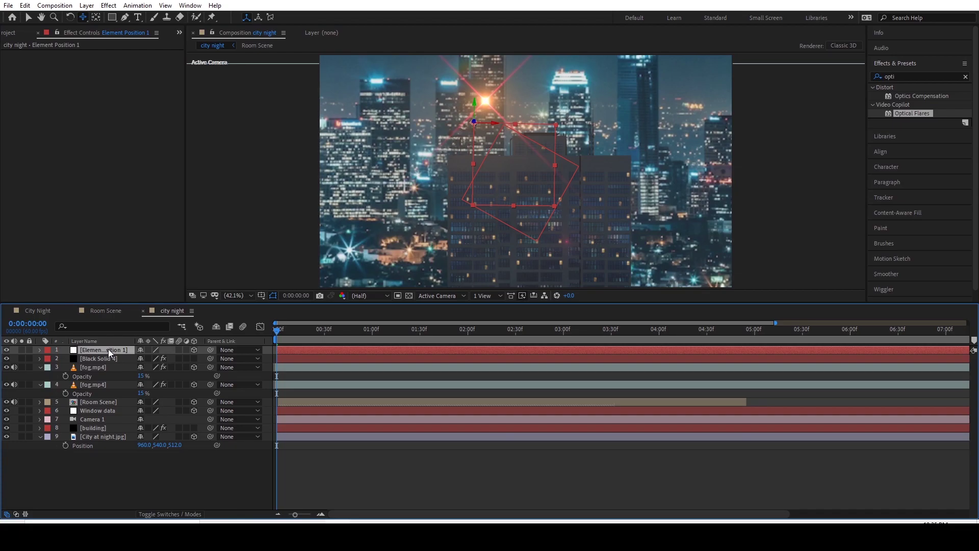
pyautogui.press('p')
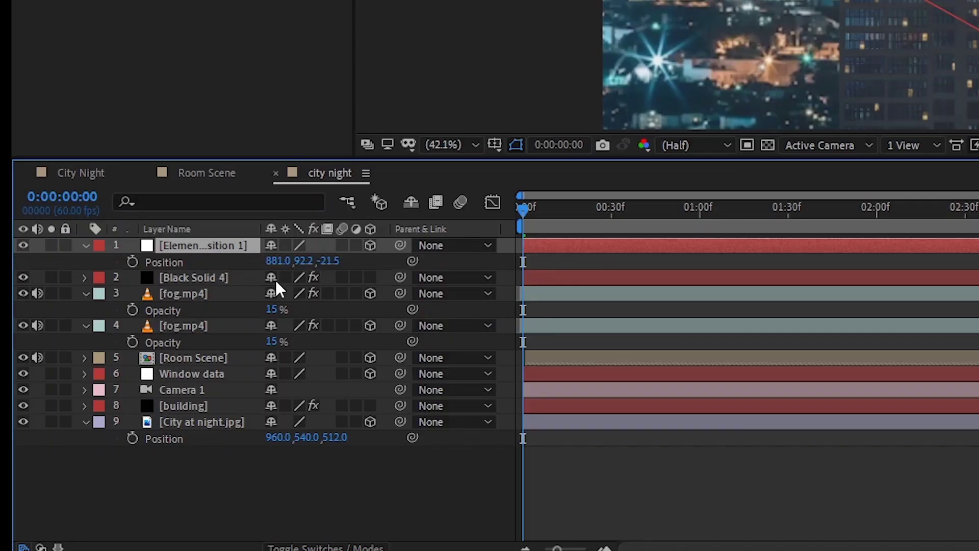
pyautogui.click(154, 265)
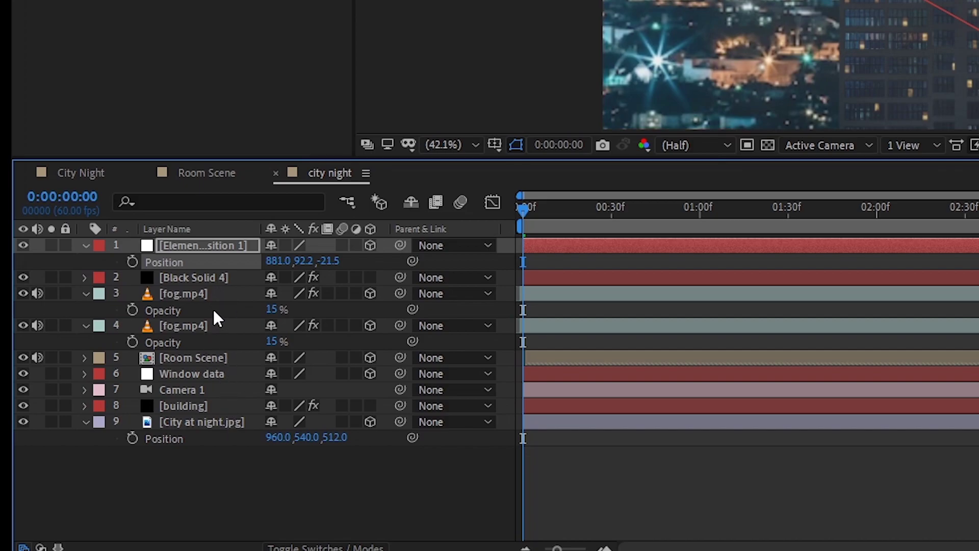
pyautogui.click(209, 285)
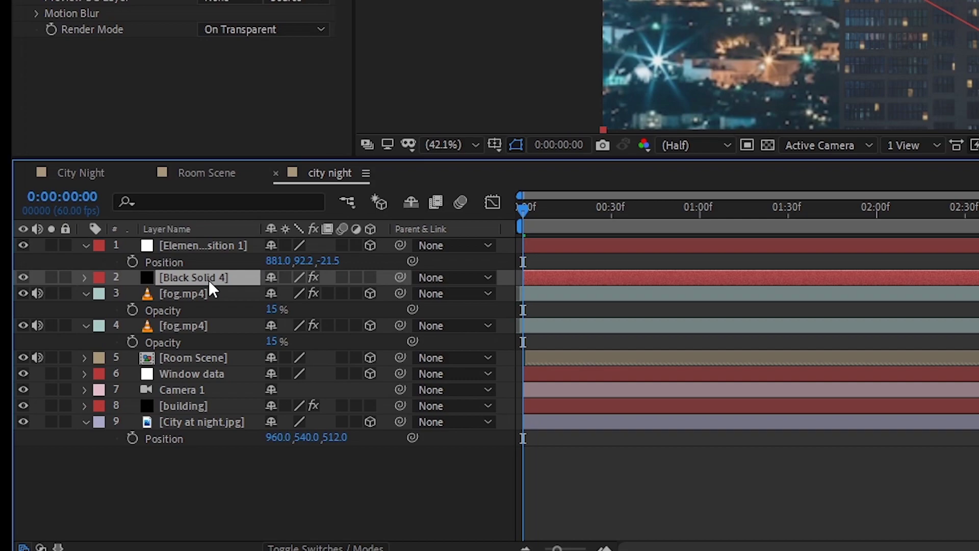
pyautogui.press('p')
pyautogui.click(165, 293)
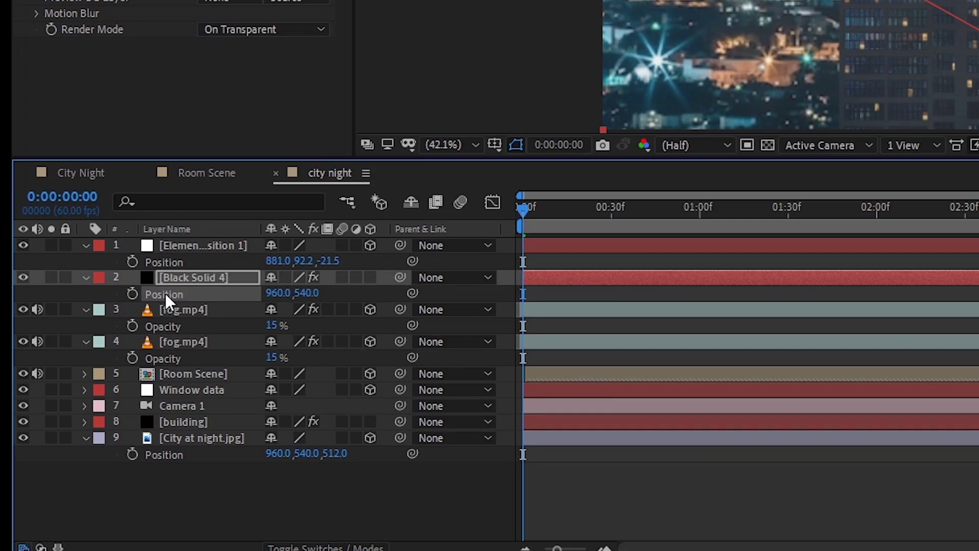
pyautogui.hotkey('ctrl', 'v')
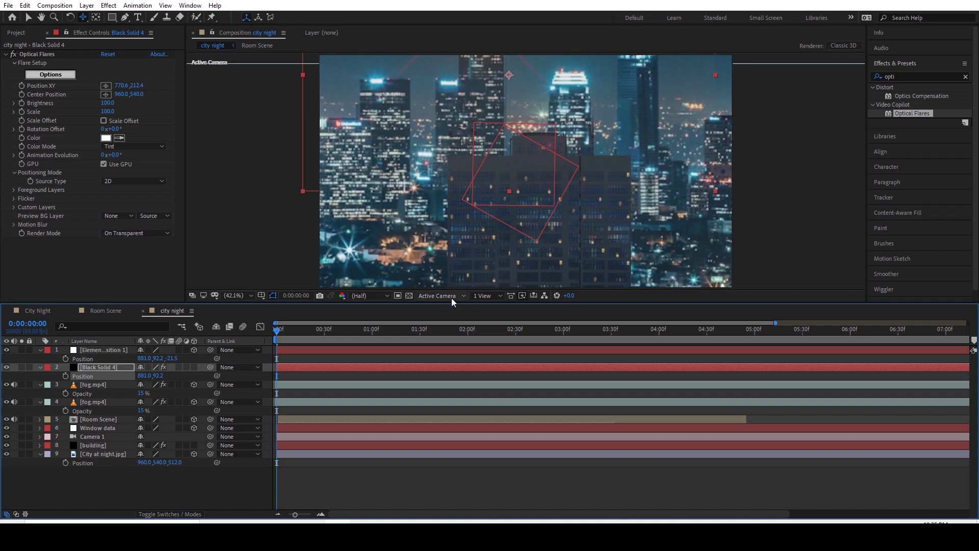
# Check the Element null's placement on the building in the Top view and return to the Active Camera view.
pyautogui.click(451, 298)
pyautogui.click(442, 358)
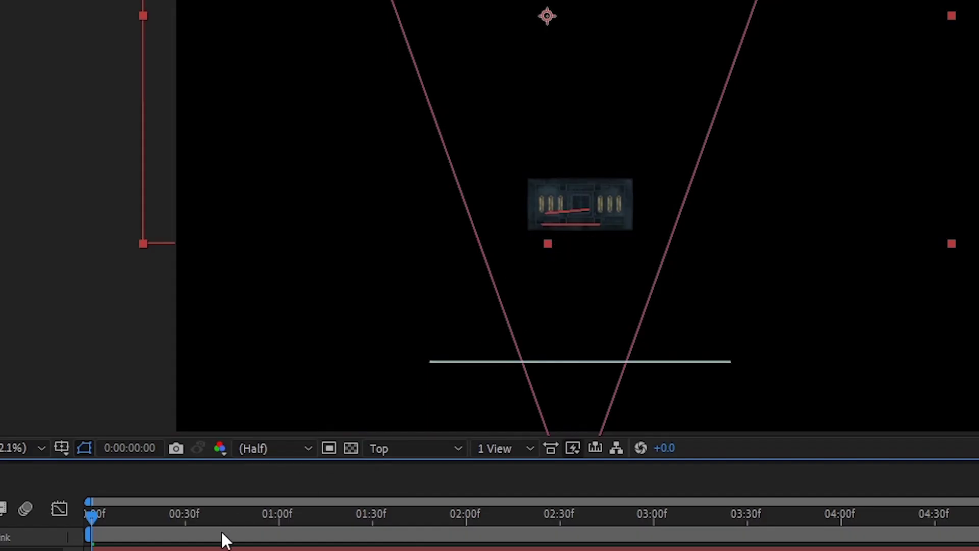
pyautogui.click(346, 350)
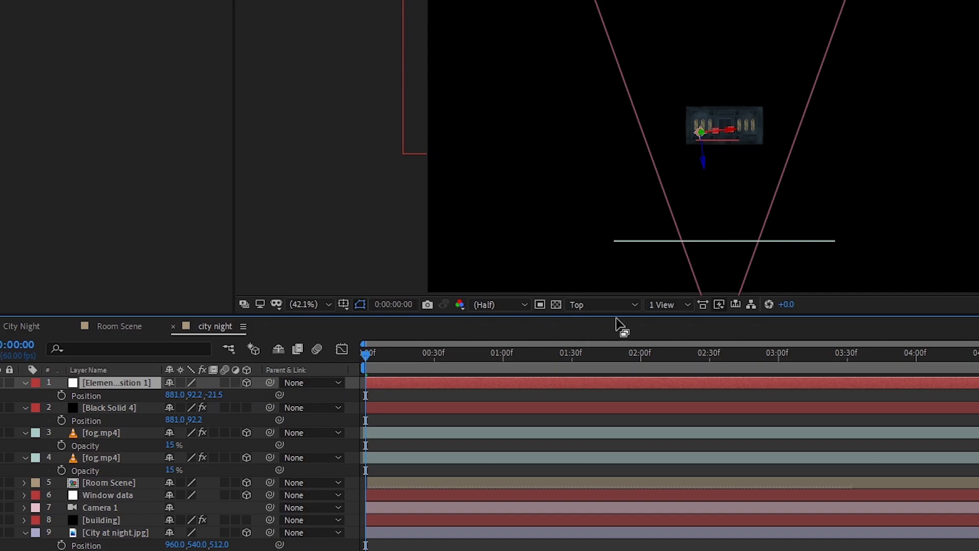
pyautogui.click(420, 449)
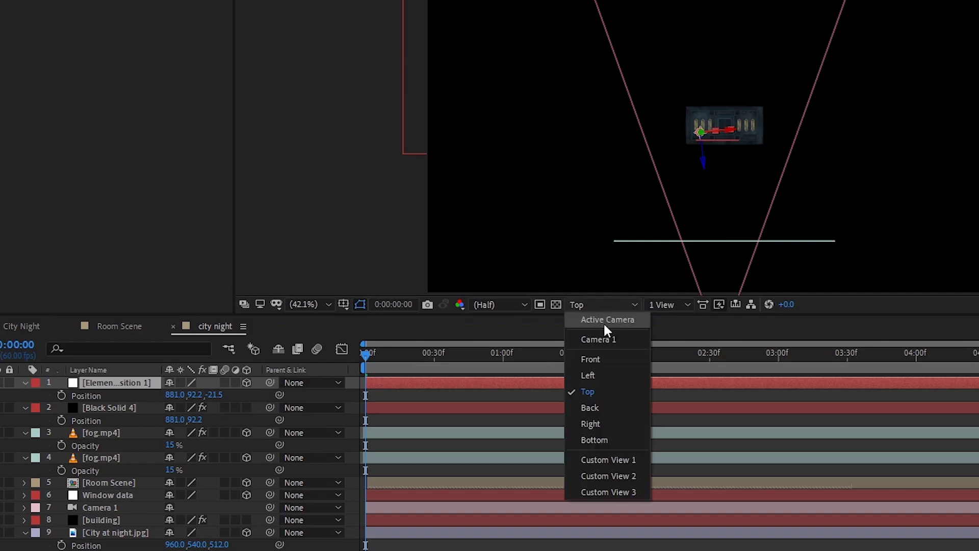
pyautogui.click(601, 321)
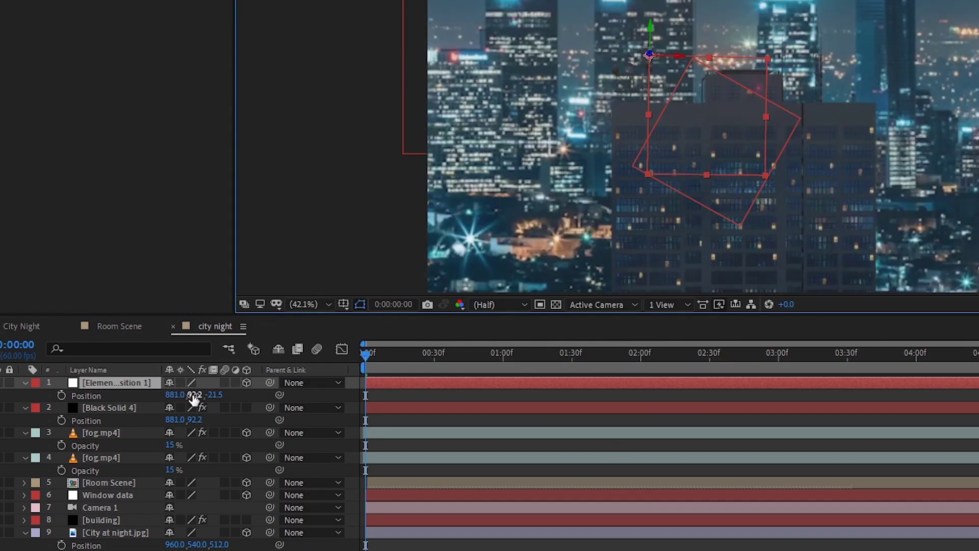
# Set the Element null's Y position to 131.2 and turn the black flare solid into a 3D layer.
pyautogui.moveTo(196, 396); pyautogui.dragTo(228, 390)
pyautogui.click(226, 395)
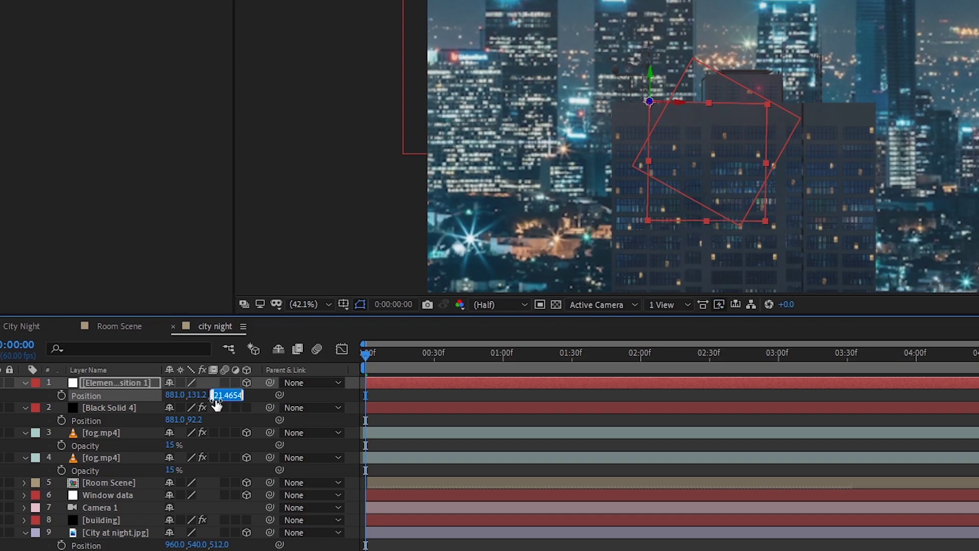
pyautogui.click(247, 407)
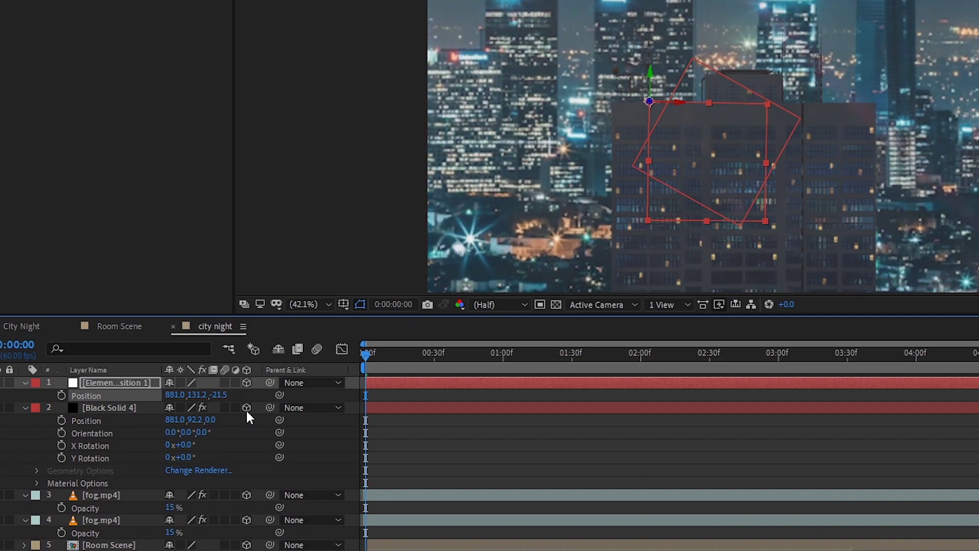
pyautogui.click(244, 408)
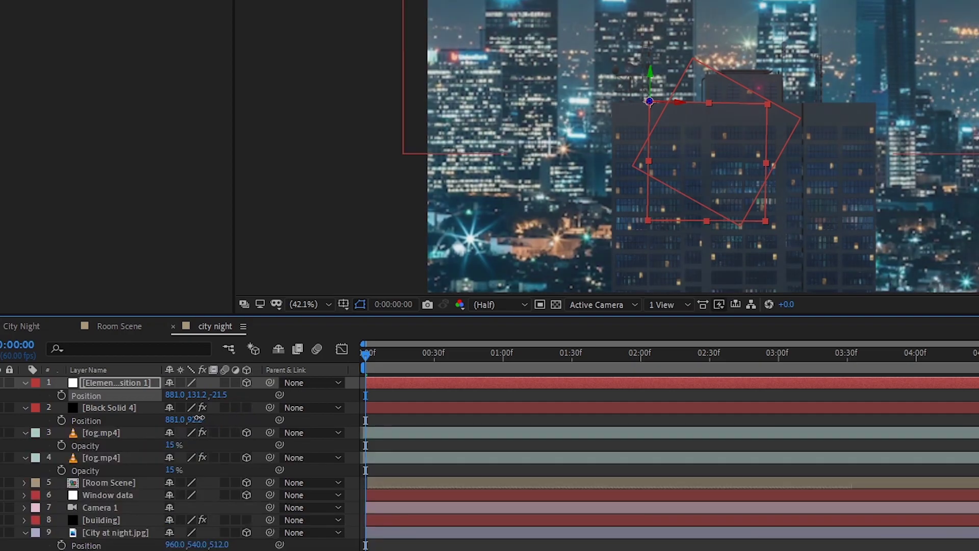
pyautogui.click(247, 408)
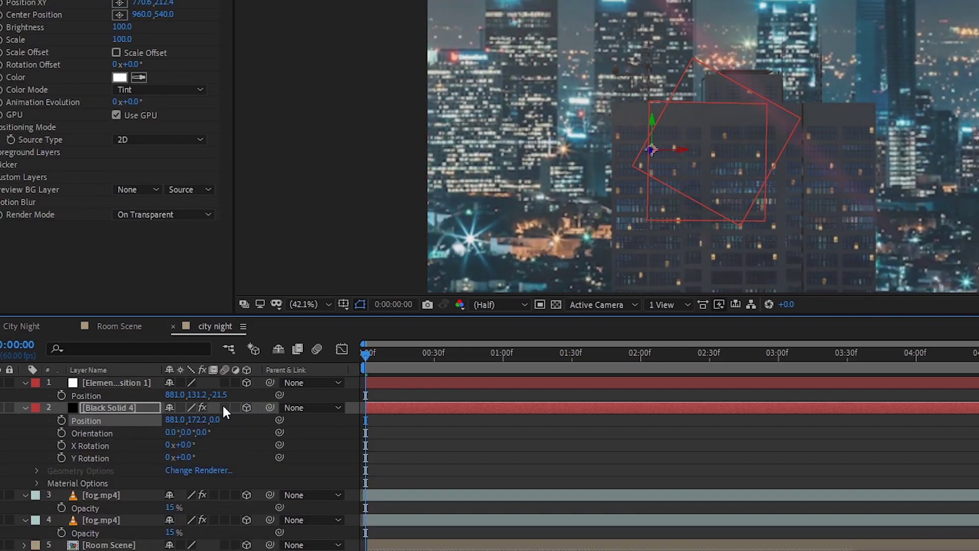
# Move the black flare solid to position 1064.0, 408.2, 0.0 and set the flare's Scale to 10.
pyautogui.moveTo(203, 417); pyautogui.dragTo(328, 433)
pyautogui.moveTo(173, 426); pyautogui.dragTo(297, 426)
pyautogui.moveTo(207, 425)
pyautogui.mouseDown()
pyautogui.moveTo(220, 424)
pyautogui.moveTo(191, 420)
pyautogui.mouseUp()
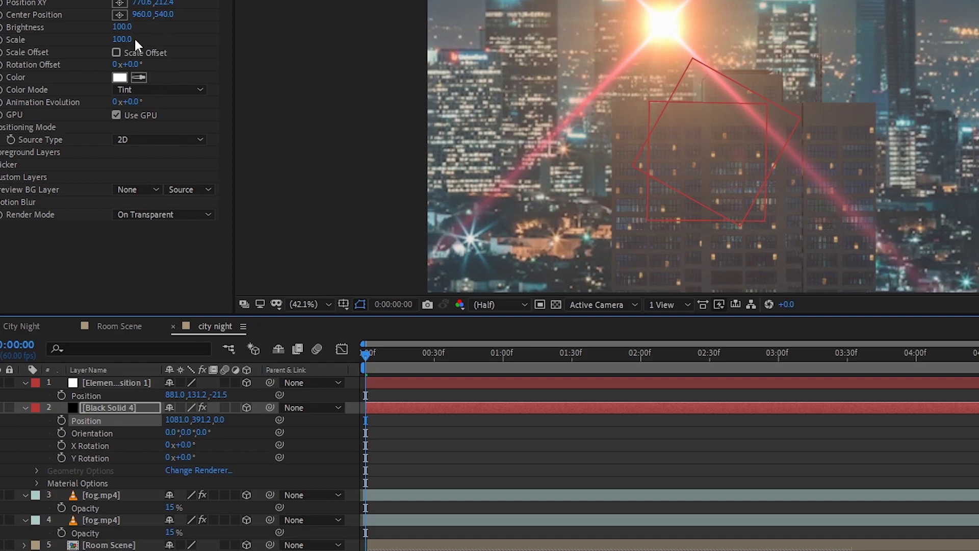
pyautogui.moveTo(122, 40); pyautogui.dragTo(100, 48)
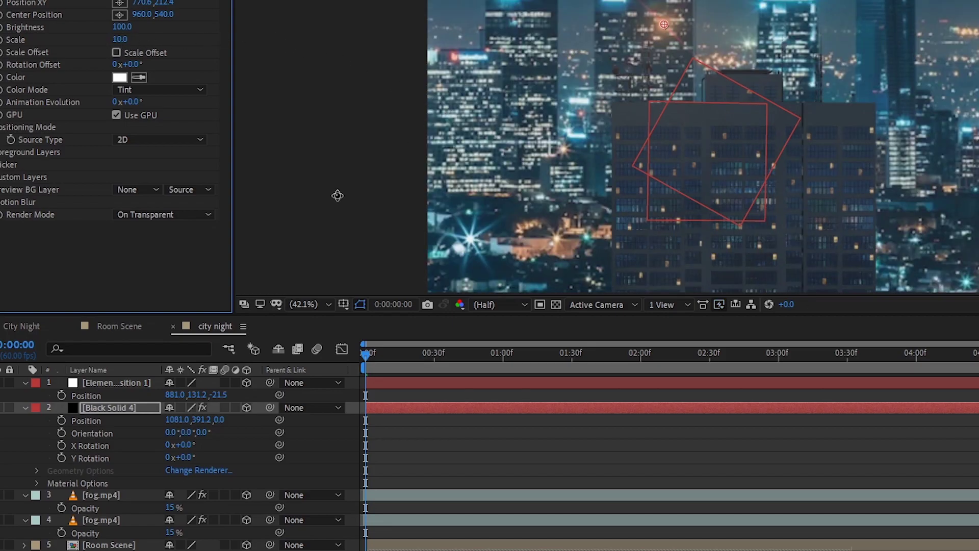
pyautogui.moveTo(207, 420); pyautogui.dragTo(173, 423)
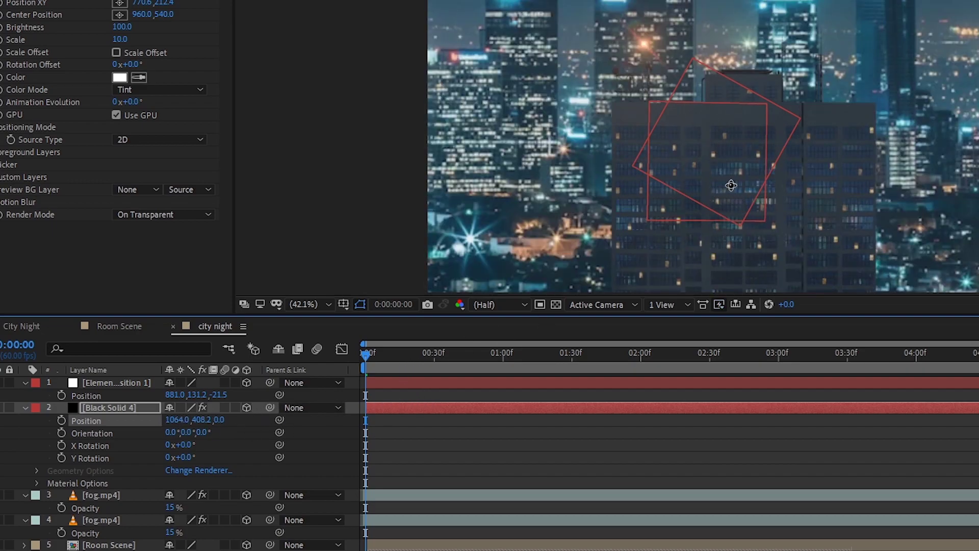
# Scrub the composition from the start to 0:00:03:32 to review the flare and the camera move through the window.
pyautogui.moveTo(378, 362); pyautogui.dragTo(363, 383)
pyautogui.moveTo(371, 360); pyautogui.dragTo(859, 375)
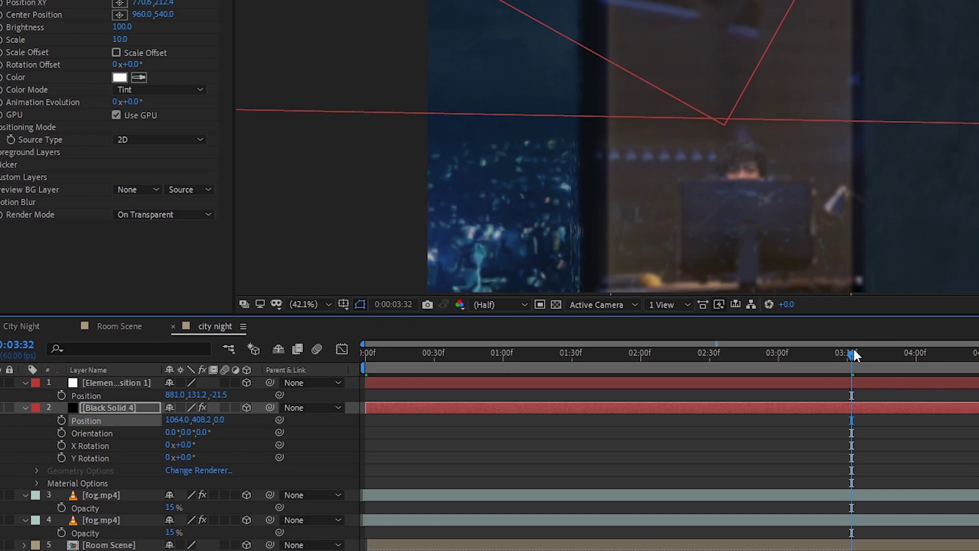
# Collapse the revealed properties of the Element null, the black flare solid and both fog layers in the timeline.
pyautogui.click(772, 383)
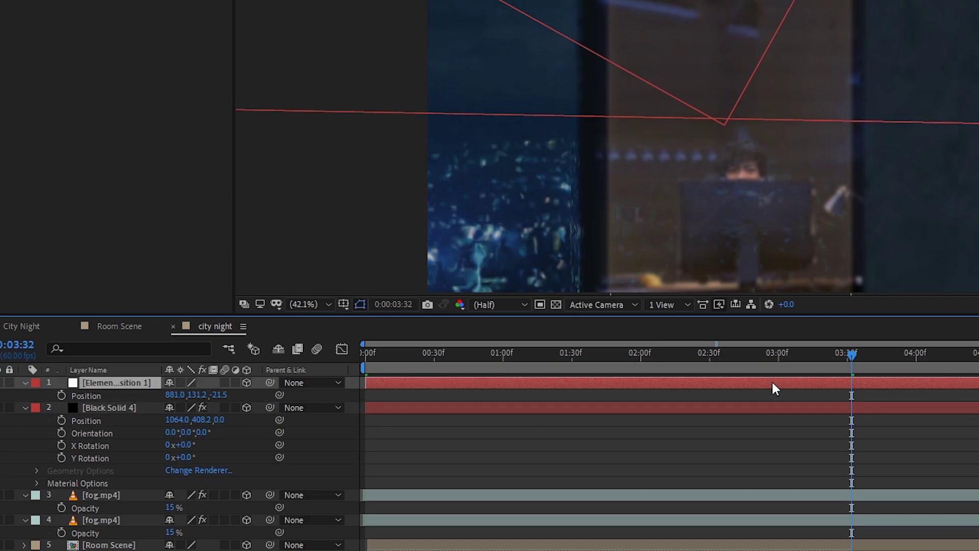
pyautogui.press('p')
pyautogui.click(761, 400)
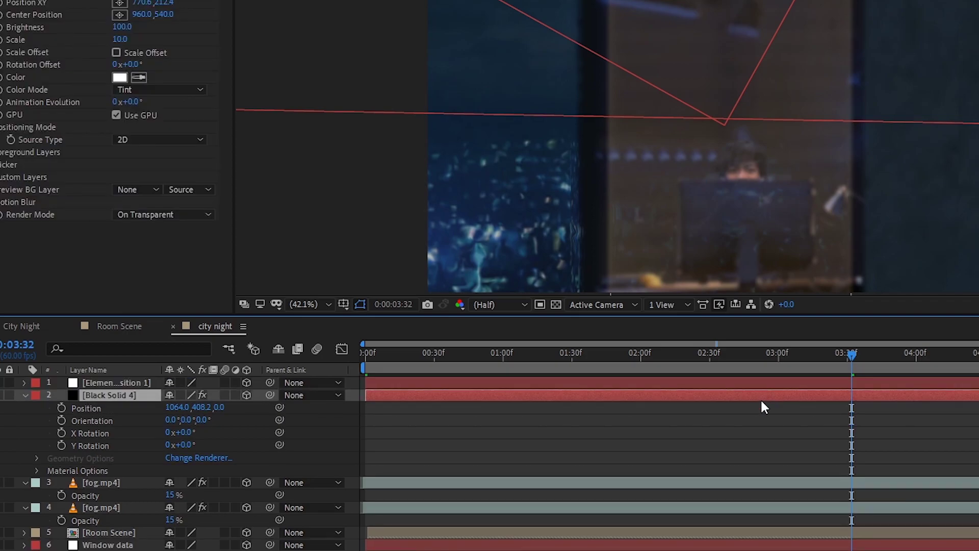
pyautogui.press('p')
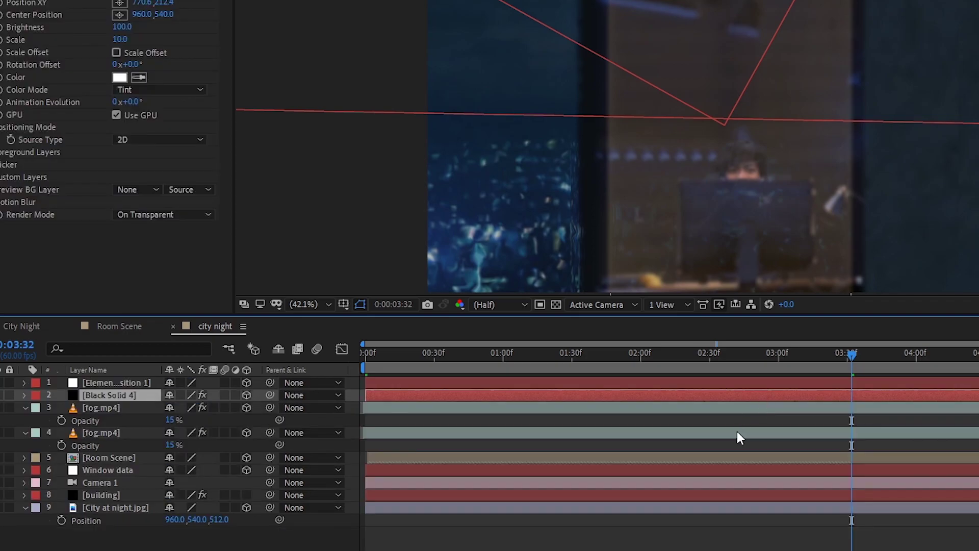
pyautogui.click(737, 431)
pyautogui.press('t')
pyautogui.click(738, 411)
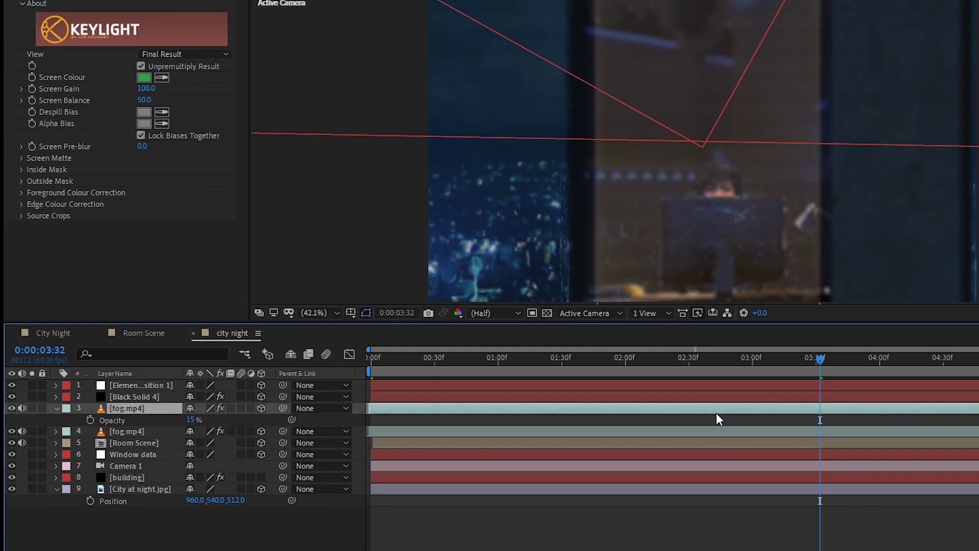
pyautogui.press('t')
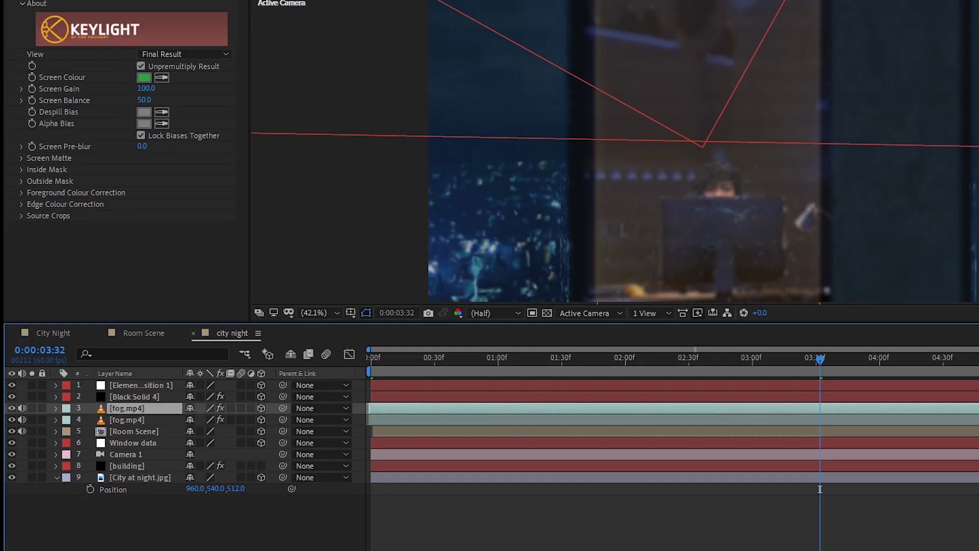
# Add the Glass break.mp4 footage to the city night composition, directly above the black flare solid.
pyautogui.click(25, 1)
pyautogui.click(38, 138)
pyautogui.moveTo(44, 137); pyautogui.dragTo(145, 394)
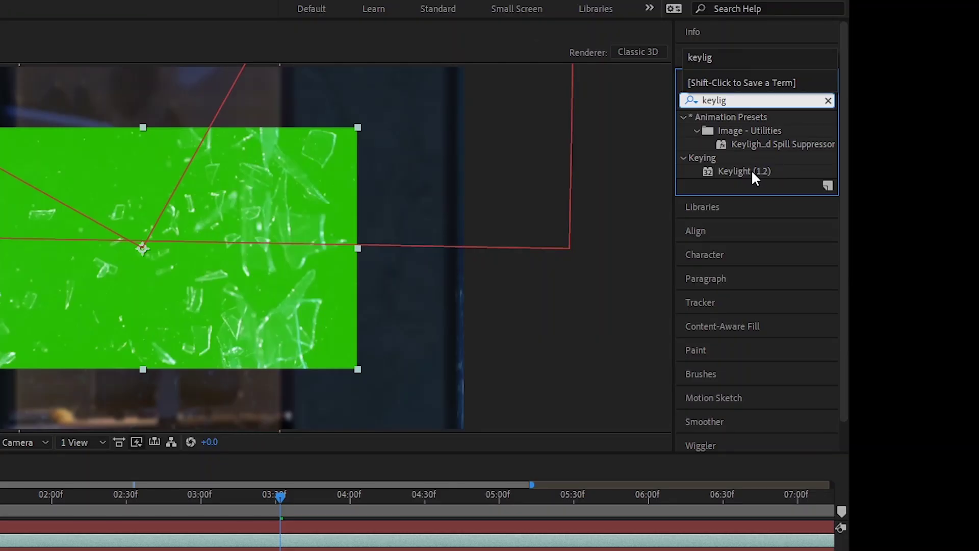
# Apply Keylight (1.2) to the glass break layer and sample the footage's green background as the Screen Colour.
pyautogui.moveTo(751, 169); pyautogui.dragTo(127, 304)
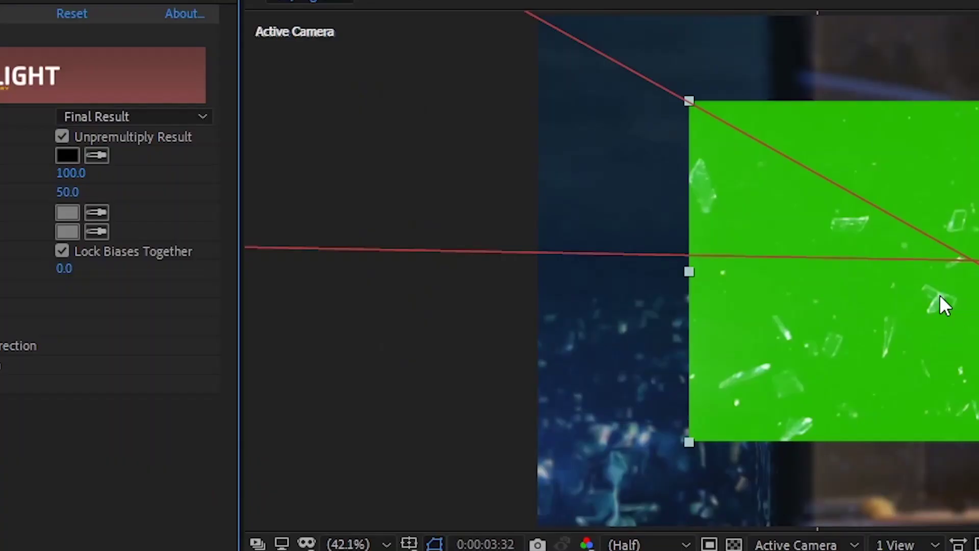
pyautogui.click(87, 156)
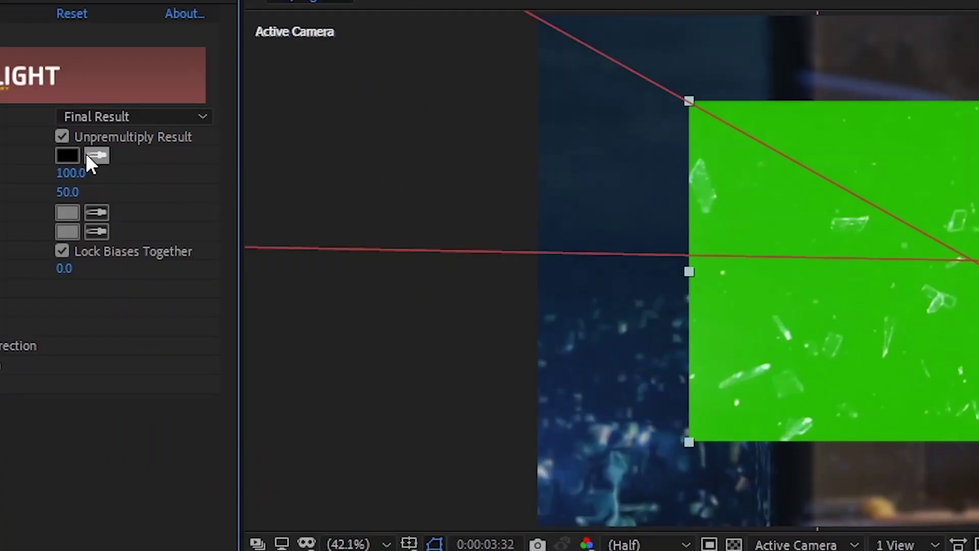
pyautogui.click(867, 156)
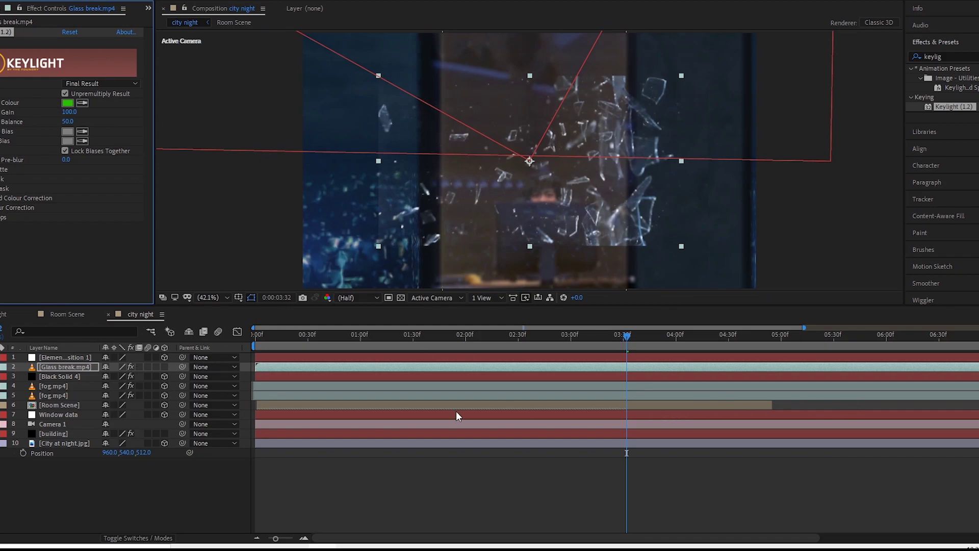
# Enable time remapping on the Glass break.mp4 layer.
pyautogui.rightClick(621, 371)
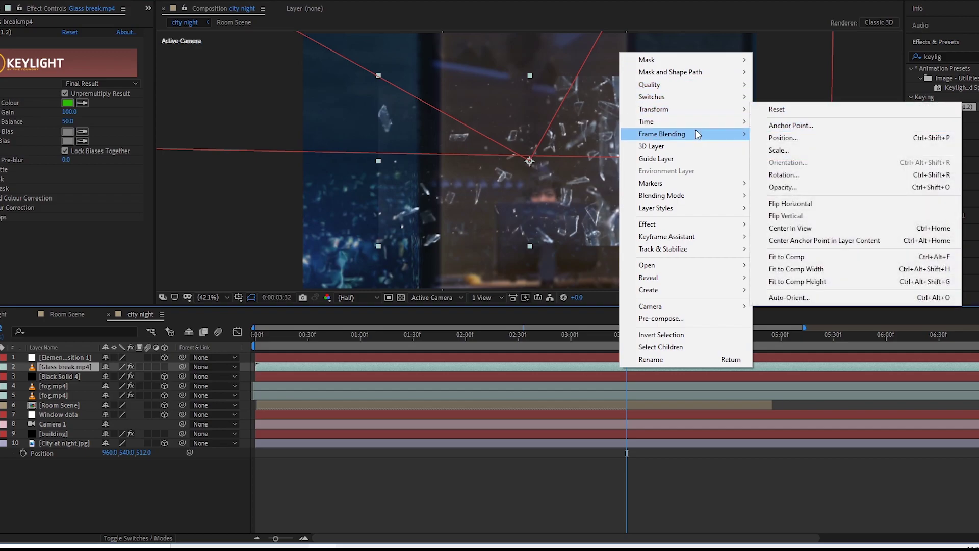
pyautogui.moveTo(696, 137)
pyautogui.moveTo(683, 121)
pyautogui.click(784, 122)
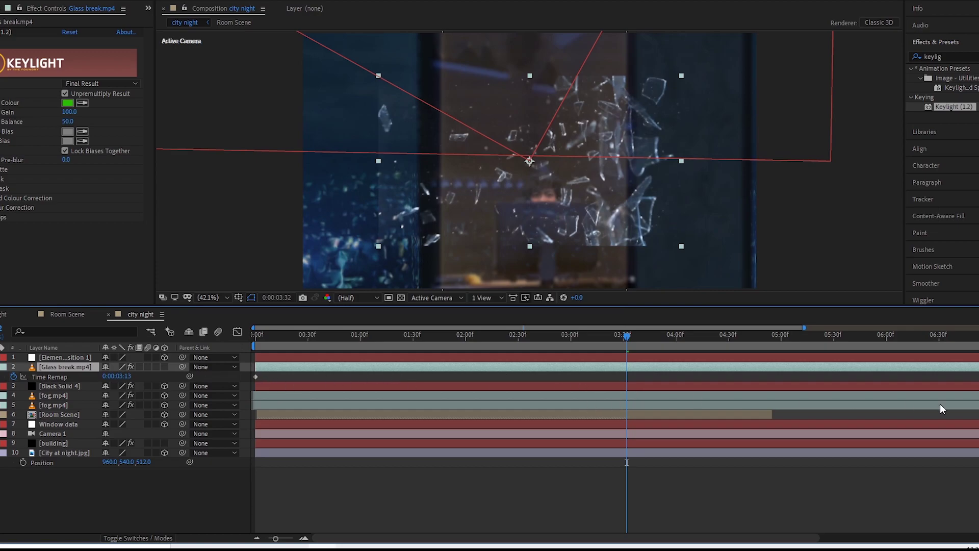
# Speed up the glass break by moving its Time Remap keyframes to about 0:00:03:25 and 0:00:03:55.
pyautogui.moveTo(625, 336); pyautogui.dragTo(623, 337)
pyautogui.moveTo(256, 377); pyautogui.dragTo(613, 376)
pyautogui.click(619, 337)
pyautogui.moveTo(635, 336); pyautogui.dragTo(914, 336)
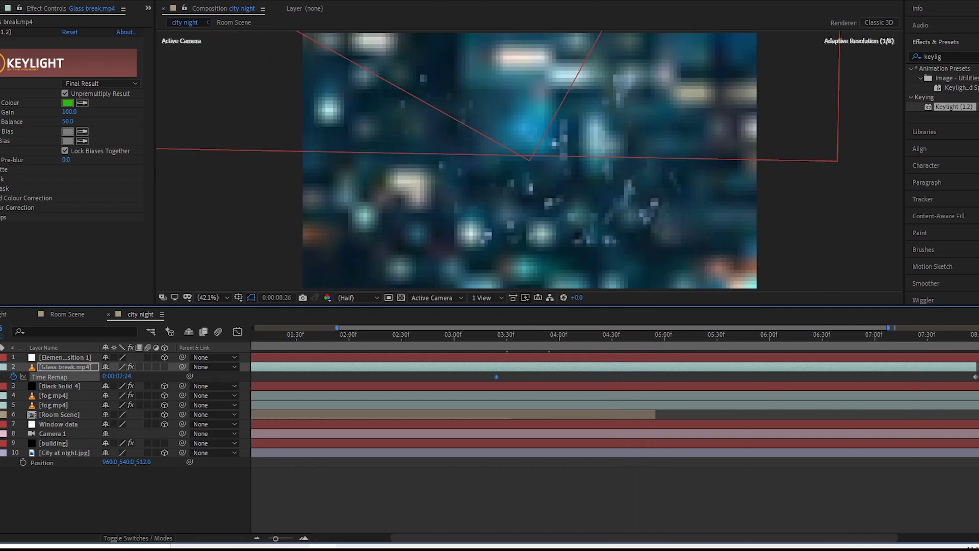
pyautogui.moveTo(839, 379); pyautogui.dragTo(600, 376)
pyautogui.moveTo(509, 379); pyautogui.dragTo(510, 379)
pyautogui.moveTo(466, 333); pyautogui.dragTo(471, 336)
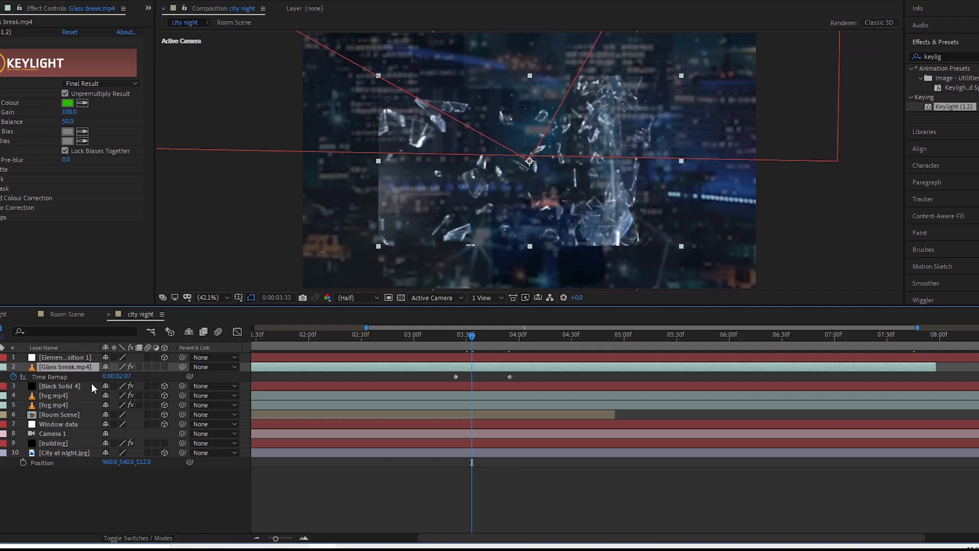
# Scale the glass break layer to 194% and shift it about 10 frames later, checking the shatter at 0:00:03:37.
pyautogui.hotkey('shift', 's')
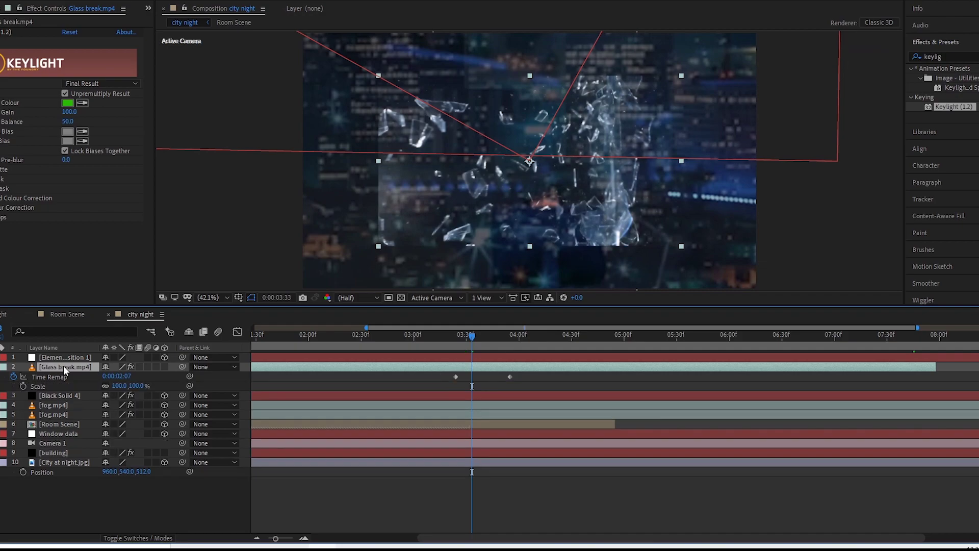
pyautogui.moveTo(137, 386); pyautogui.dragTo(307, 387)
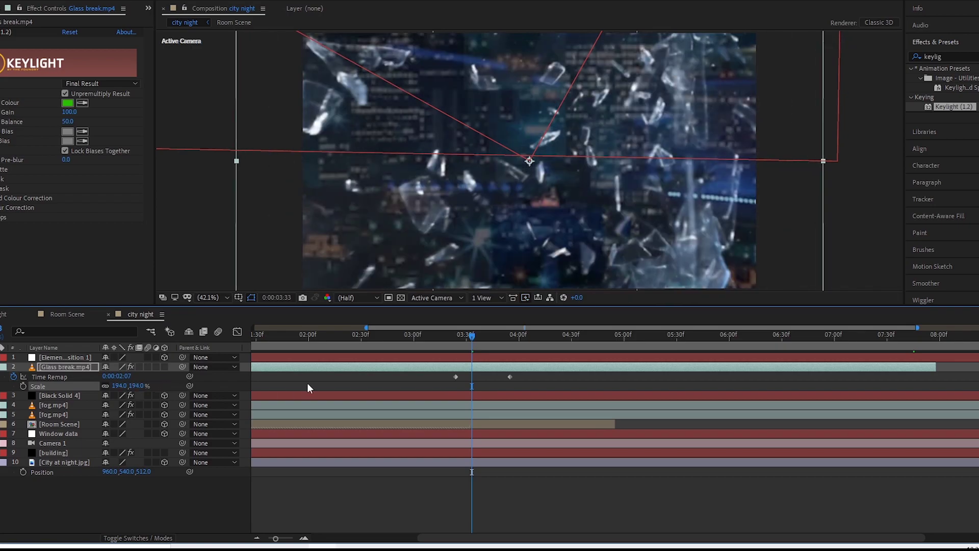
pyautogui.moveTo(473, 337); pyautogui.dragTo(494, 366)
pyautogui.moveTo(473, 332)
pyautogui.mouseDown()
pyautogui.moveTo(466, 334)
pyautogui.moveTo(478, 339)
pyautogui.mouseUp()
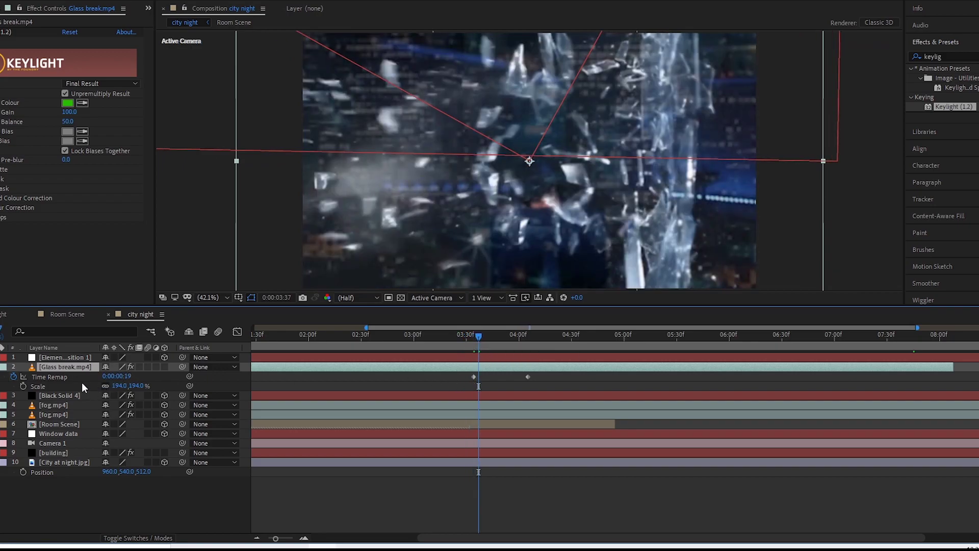
# Lower the glass break layer's Opacity to 71% and cut off everything after its last Time Remap keyframe at 0:00:04:05.
pyautogui.hotkey('shift', 't')
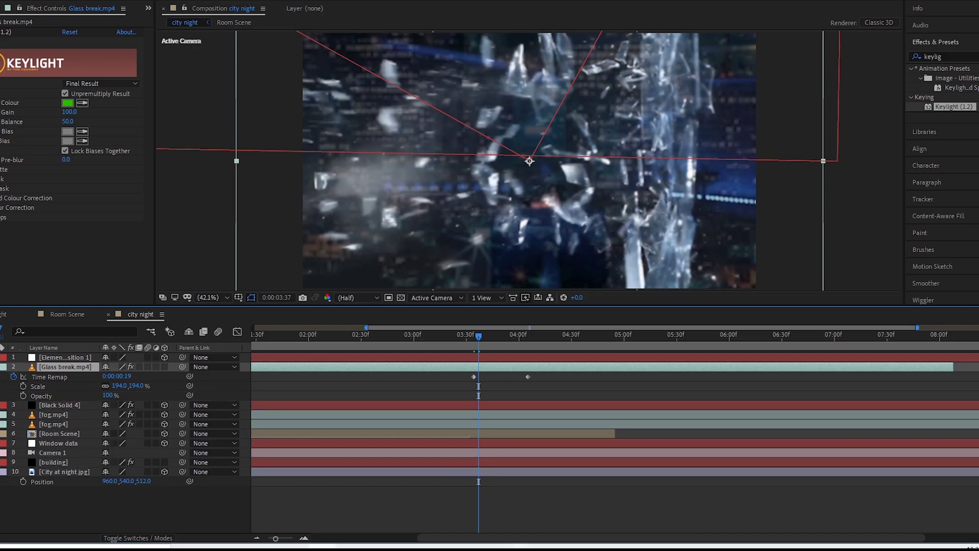
pyautogui.moveTo(108, 395); pyautogui.dragTo(98, 398)
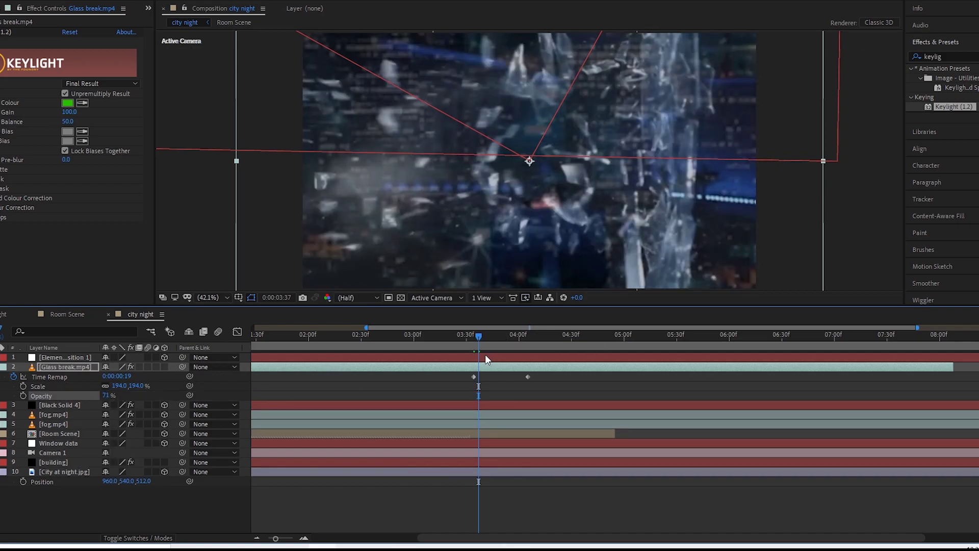
pyautogui.moveTo(478, 336); pyautogui.dragTo(532, 381)
pyautogui.hotkey('ctrl', 'shift', 'd')
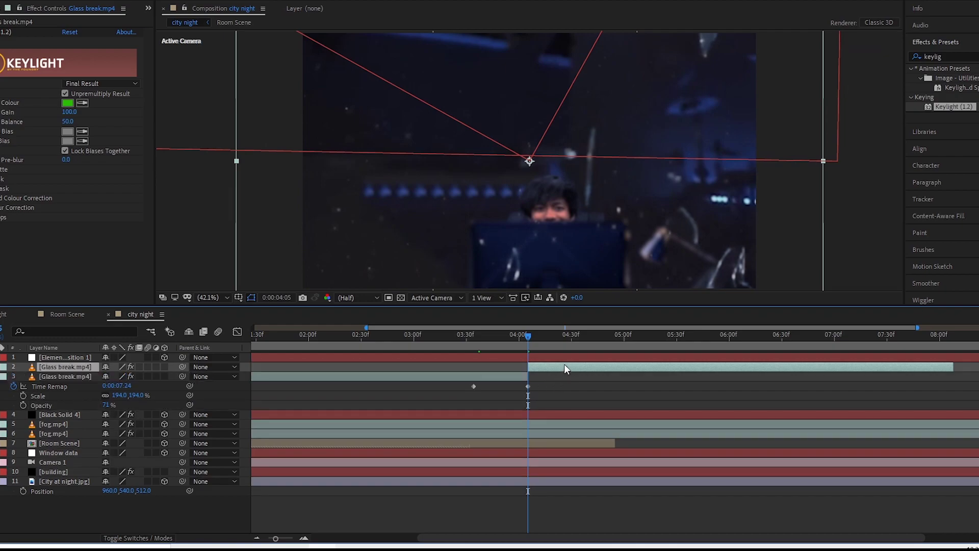
pyautogui.press('Delete')
# Scrub the composition back to 0:00:00:34 to review the camera approach toward the building.
pyautogui.moveTo(528, 337); pyautogui.dragTo(399, 334)
pyautogui.moveTo(384, 334); pyautogui.dragTo(368, 334)
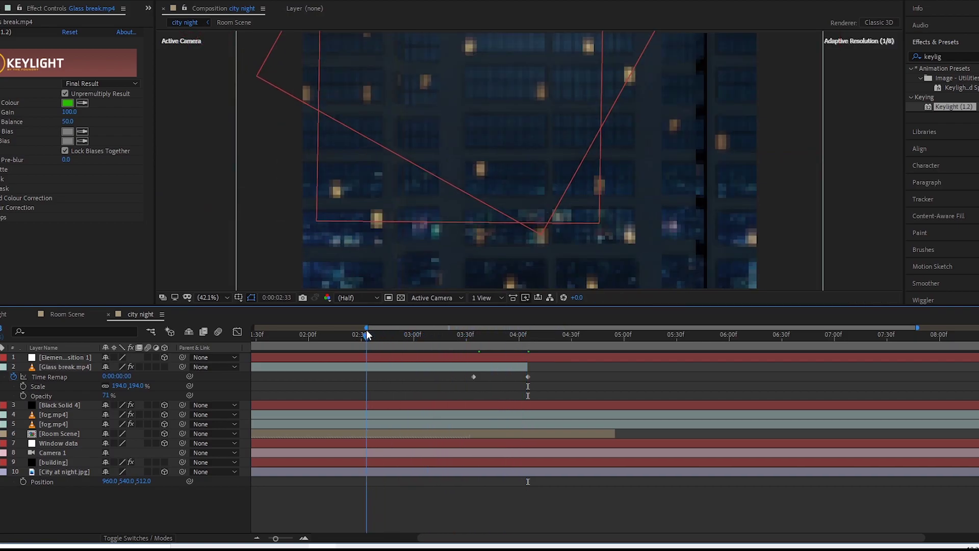
pyautogui.moveTo(298, 335); pyautogui.dragTo(251, 334)
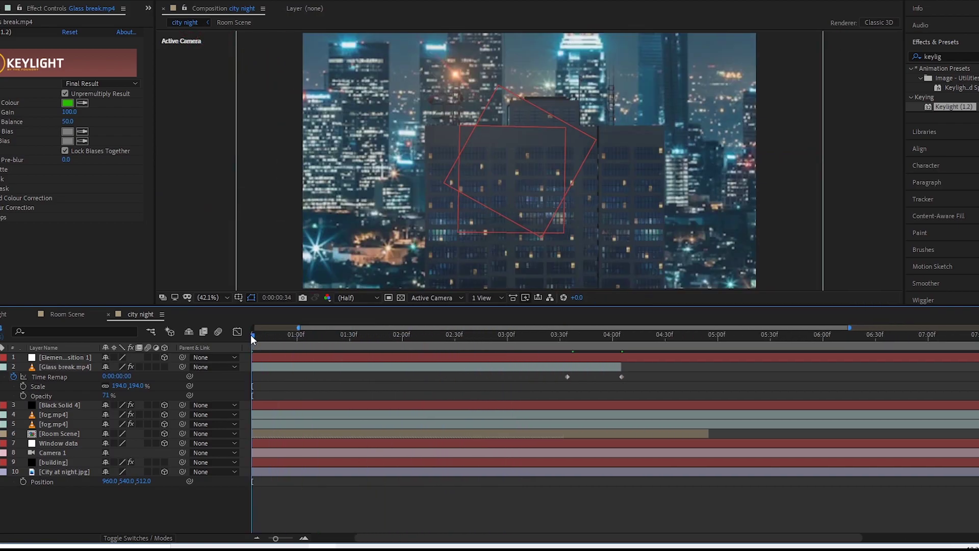